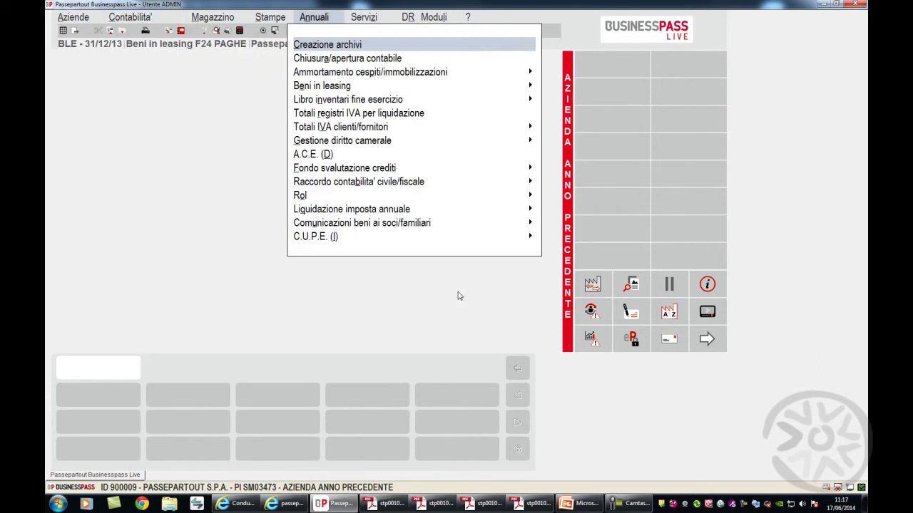
Step: Open the annual calculations (Calcoli annuali) for the leased assets
{"action": "key", "text": "Down"}
{"action": "key", "text": "Down"}
{"action": "key", "text": "Down"}
{"action": "key", "text": "Down"}
{"action": "key", "text": "Up"}
{"action": "key", "text": "Right"}
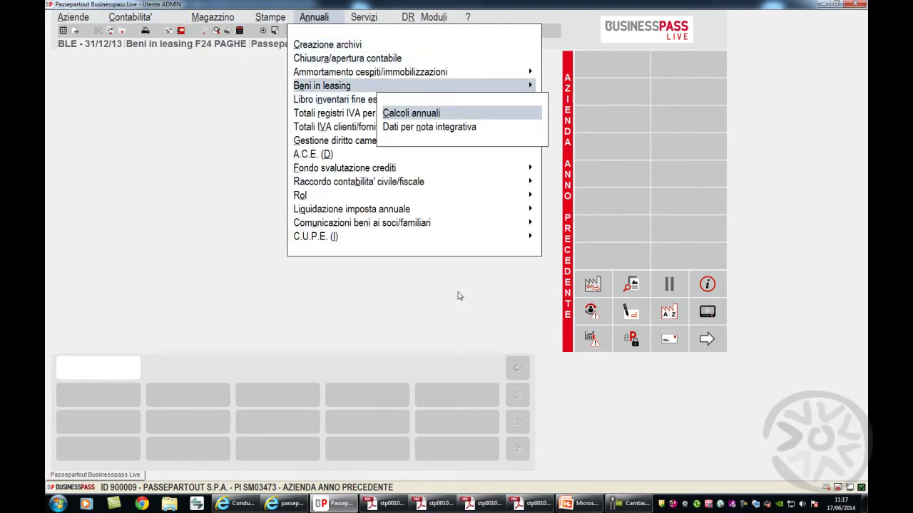
{"action": "key", "text": "Return"}
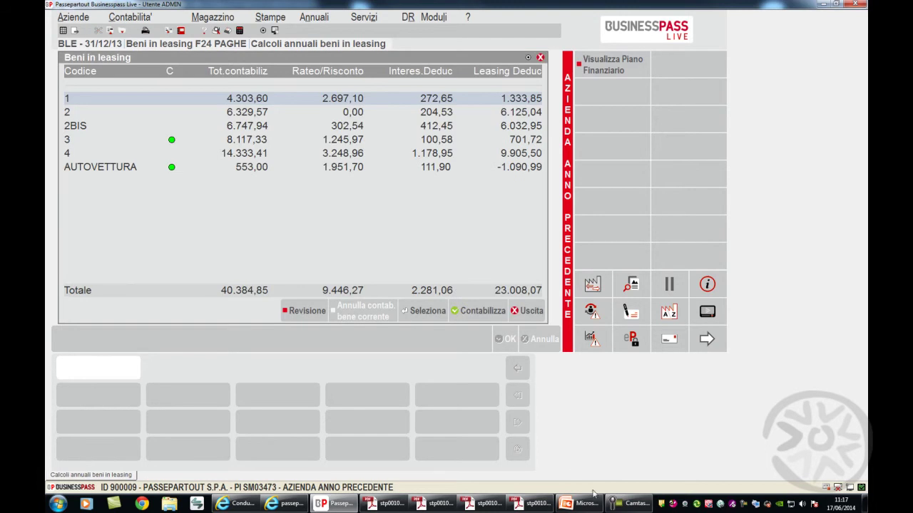
Step: Switch to the PowerPoint presentation and review the slides from use case 1, unassigned car, through use case 2, variable instalments
{"action": "left_click", "coordinate": [586, 503]}
{"action": "left_click", "coordinate": [637, 361]}
{"action": "left_click", "coordinate": [639, 360]}
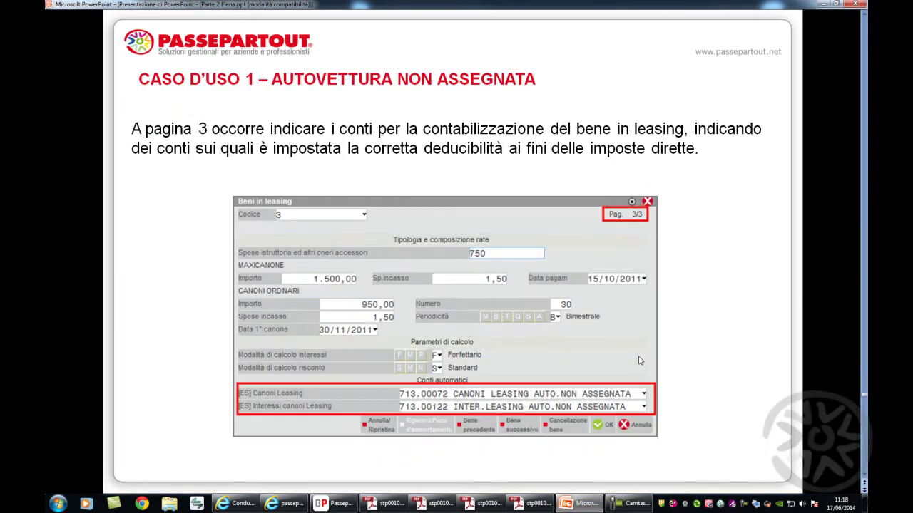
{"action": "left_click", "coordinate": [640, 361]}
{"action": "left_click", "coordinate": [639, 361]}
{"action": "left_click", "coordinate": [640, 361]}
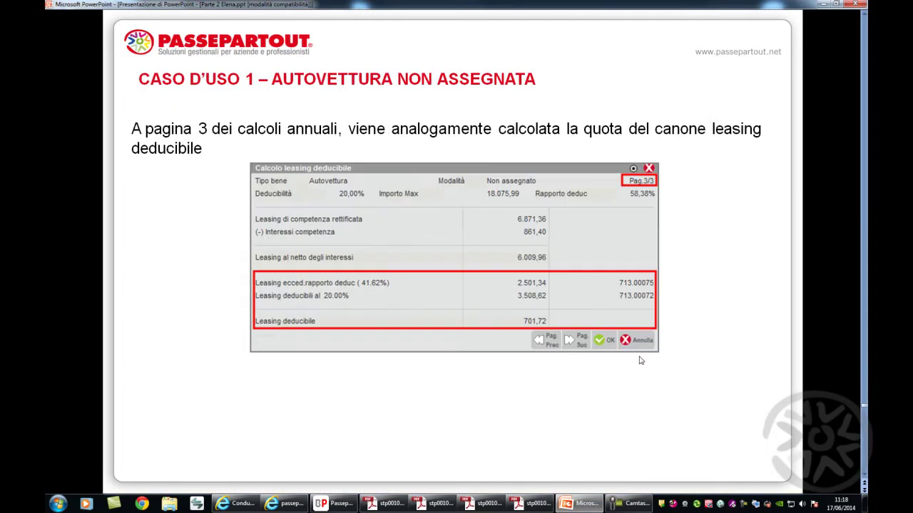
{"action": "left_click", "coordinate": [640, 361]}
{"action": "left_click", "coordinate": [640, 361]}
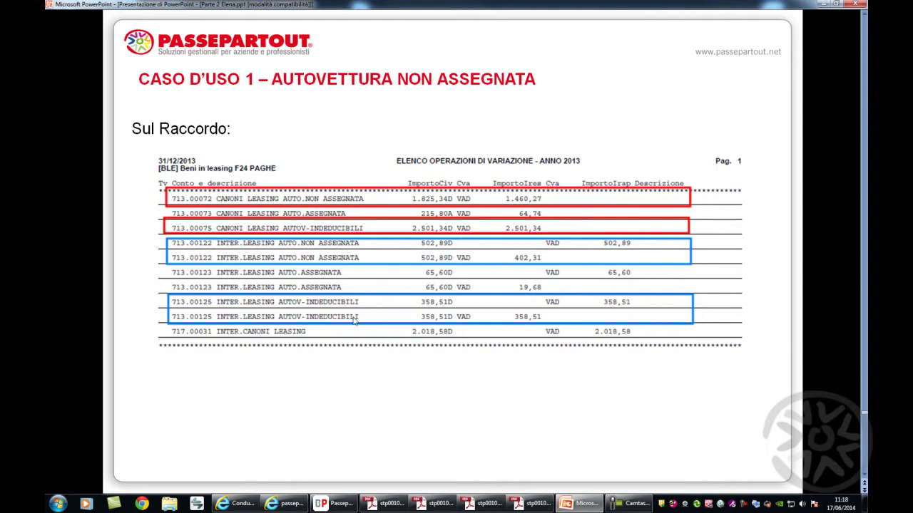
{"action": "left_click", "coordinate": [659, 365]}
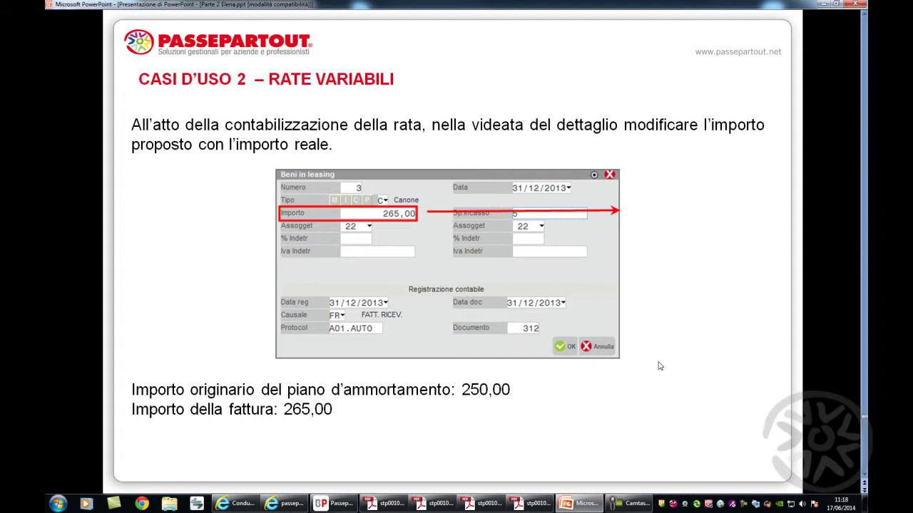
Step: Switch to Passepartout Businesspass and open page 3 of leased asset 3's record to examine its instalment data
{"action": "mouse_move", "coordinate": [337, 503]}
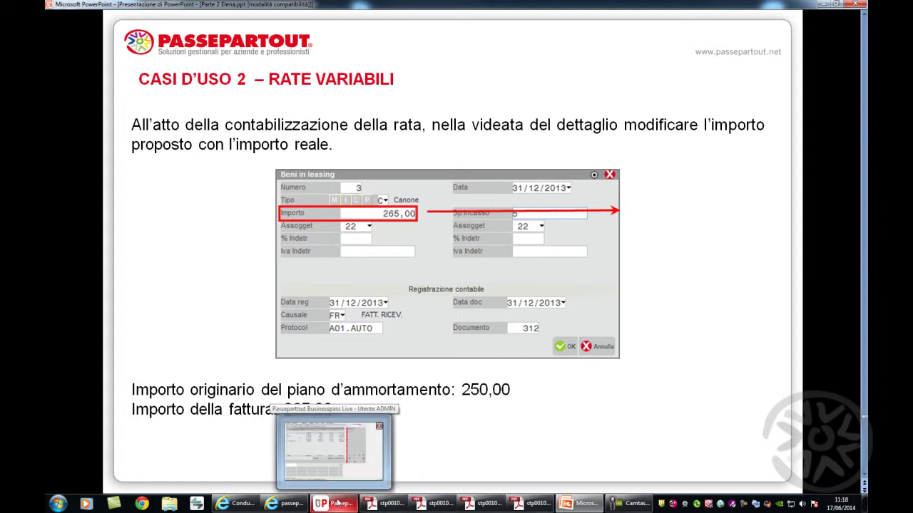
{"action": "left_click", "coordinate": [338, 504]}
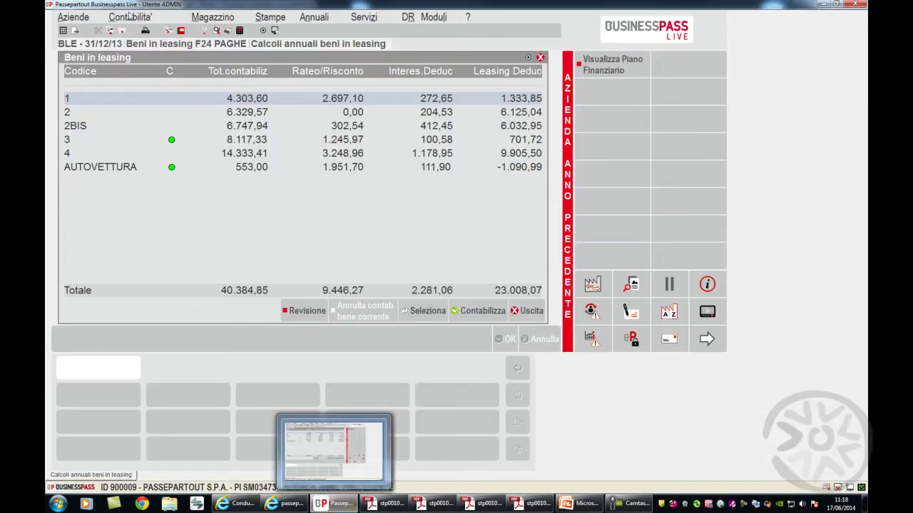
{"action": "left_click", "coordinate": [129, 16]}
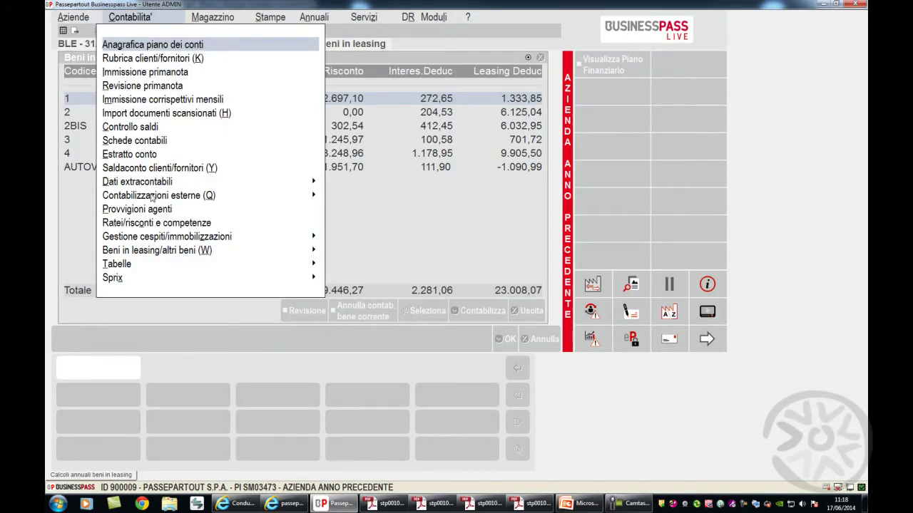
{"action": "left_click", "coordinate": [174, 251]}
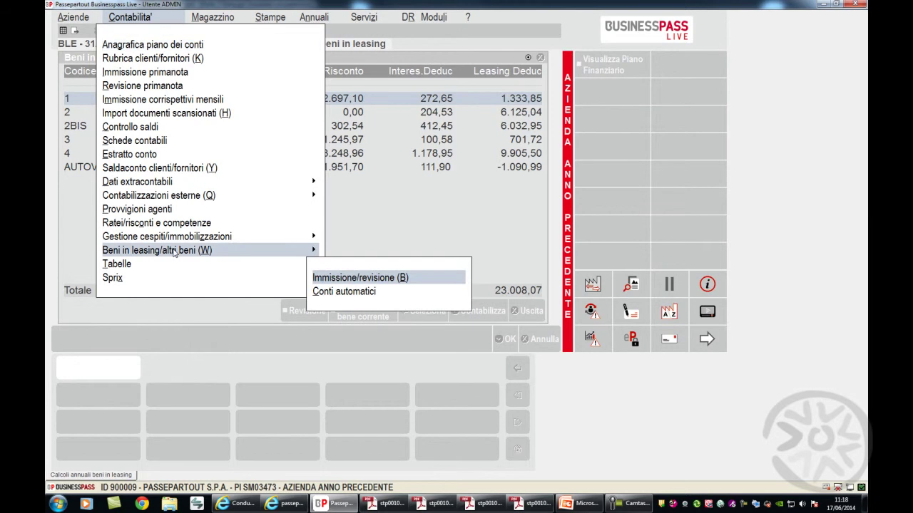
{"action": "key", "text": "Return"}
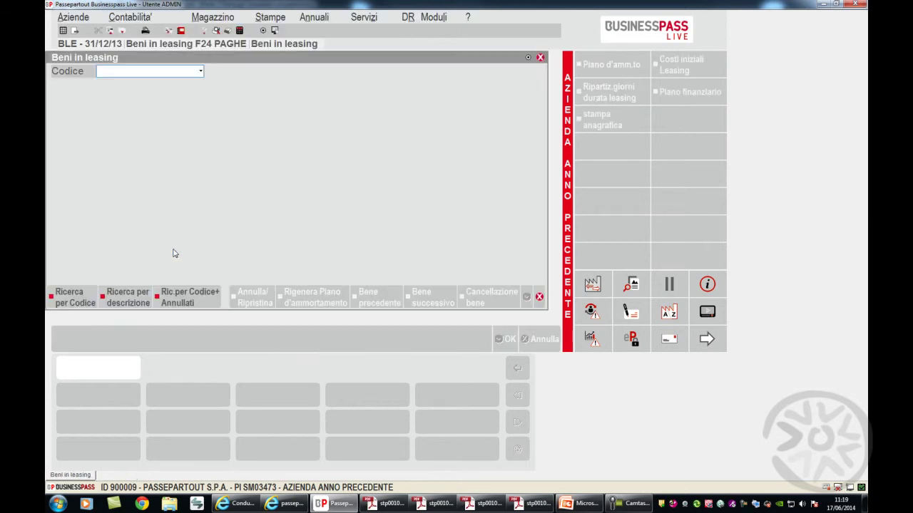
{"action": "type", "text": "3"}
{"action": "key", "text": "Return"}
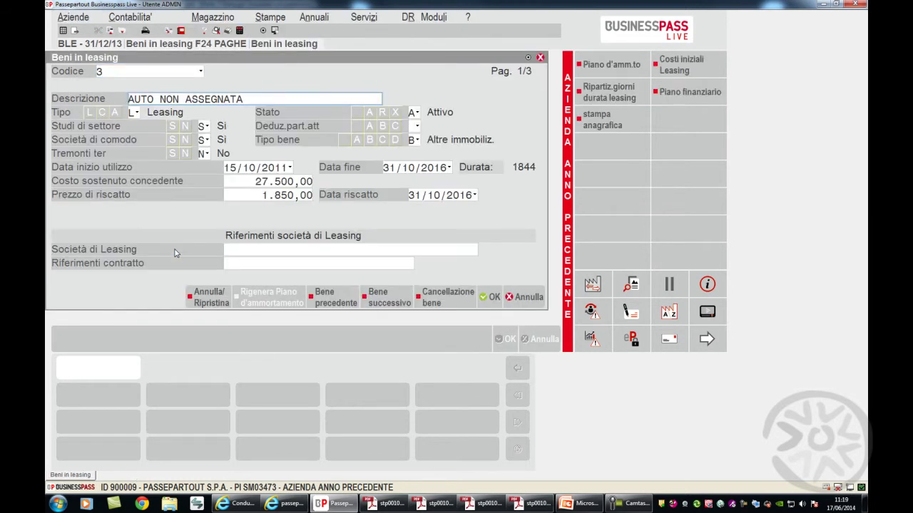
{"action": "key", "text": "Page_Down"}
{"action": "key", "text": "Page_Down"}
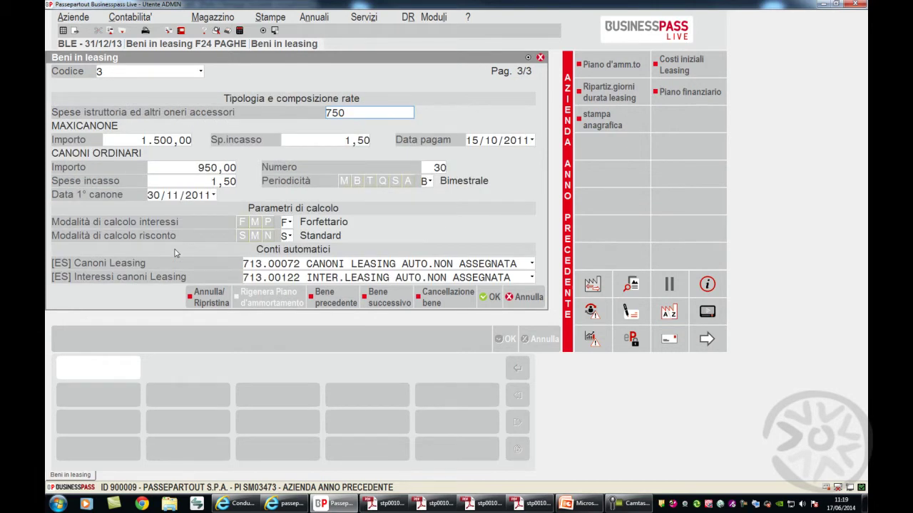
Step: Open the record of leased asset 1 and view its instalment composition and automatic accounts on page 3
{"action": "key", "text": "F10"}
{"action": "type", "text": "1"}
{"action": "key", "text": "Return"}
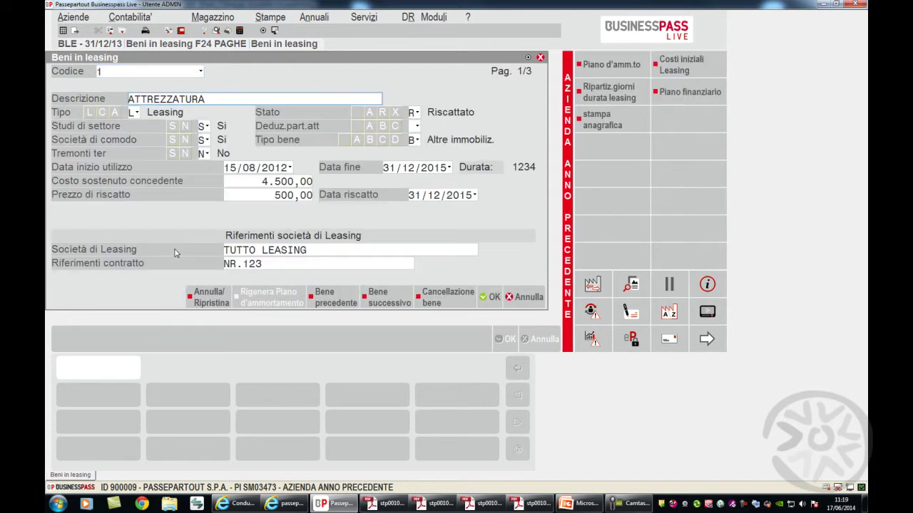
{"action": "key", "text": "Page_Down"}
{"action": "key", "text": "Page_Down"}
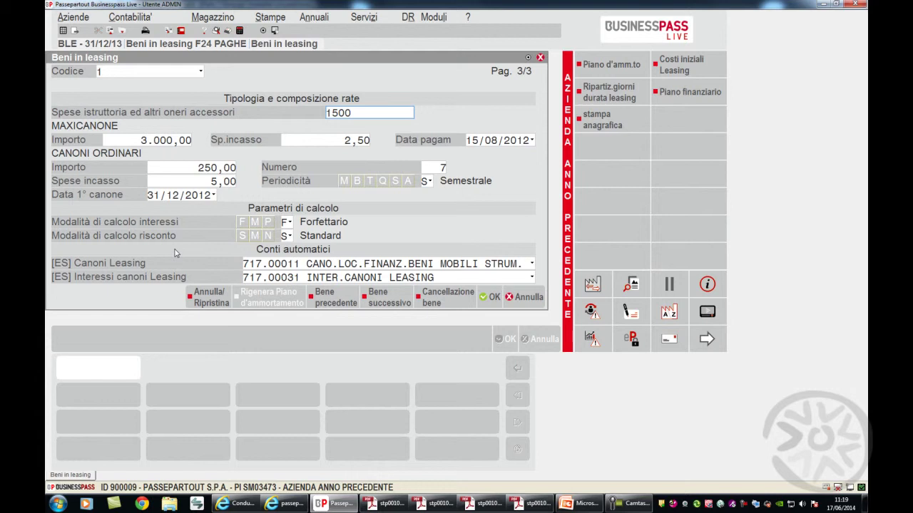
Step: Start a new journal entry (Immissione primanota) with reason code FR for a received invoice and the automatic A01 protocol
{"action": "key", "text": "alt+c"}
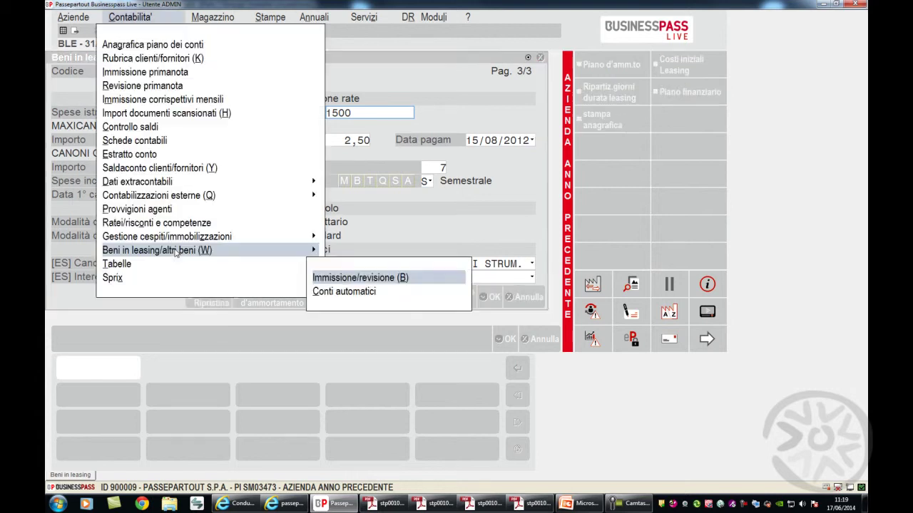
{"action": "key", "text": "Left"}
{"action": "key", "text": "Up"}
{"action": "key", "text": "Up"}
{"action": "key", "text": "Up"}
{"action": "key", "text": "Up"}
{"action": "key", "text": "Up"}
{"action": "key", "text": "Up"}
{"action": "key", "text": "Up"}
{"action": "key", "text": "Up"}
{"action": "key", "text": "Up"}
{"action": "key", "text": "Up"}
{"action": "key", "text": "Up"}
{"action": "key", "text": "Up"}
{"action": "key", "text": "Up"}
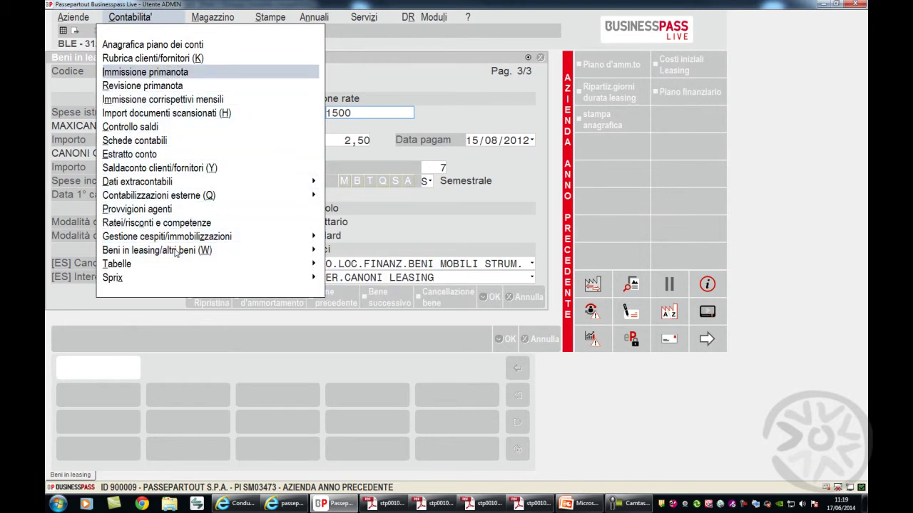
{"action": "key", "text": "Return"}
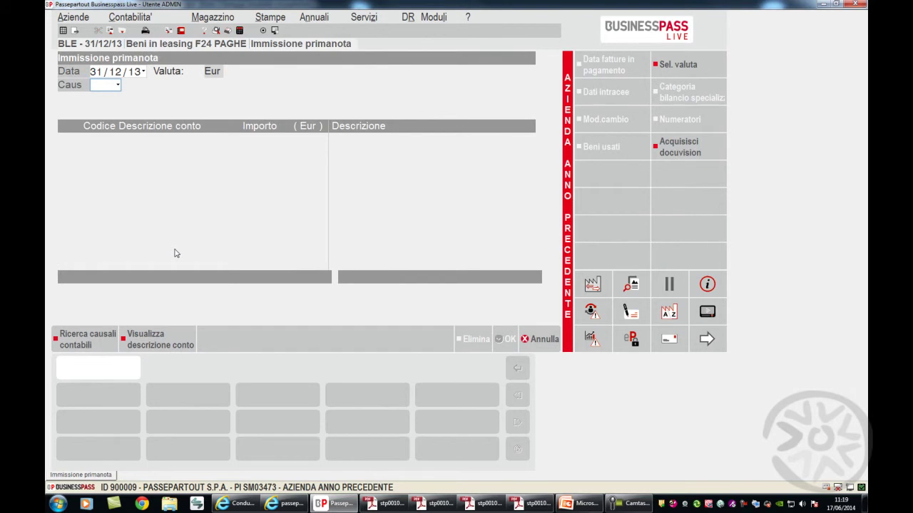
{"action": "type", "text": "FR"}
{"action": "key", "text": "Return"}
{"action": "key", "text": "Return"}
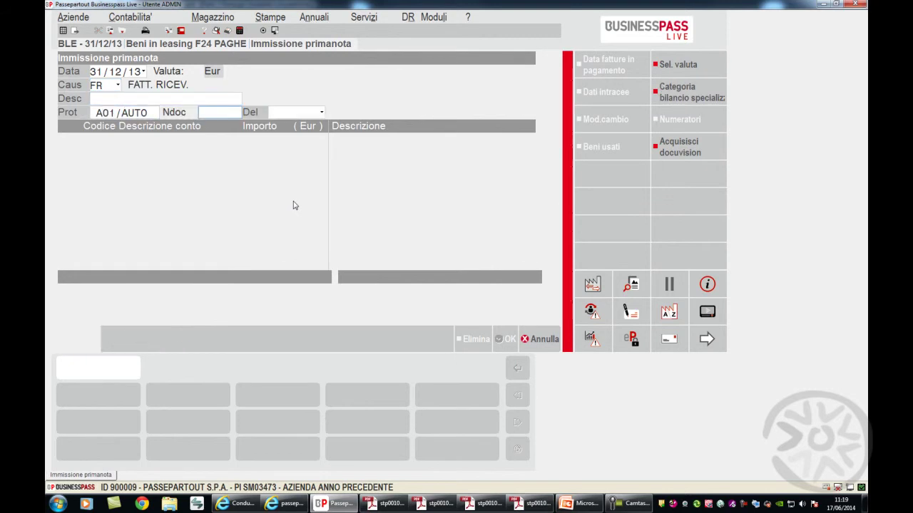
Step: Set the invoice's document number to 333 and its document date to 31/12/13
{"action": "type", "text": "32"}
{"action": "key", "text": "Return"}
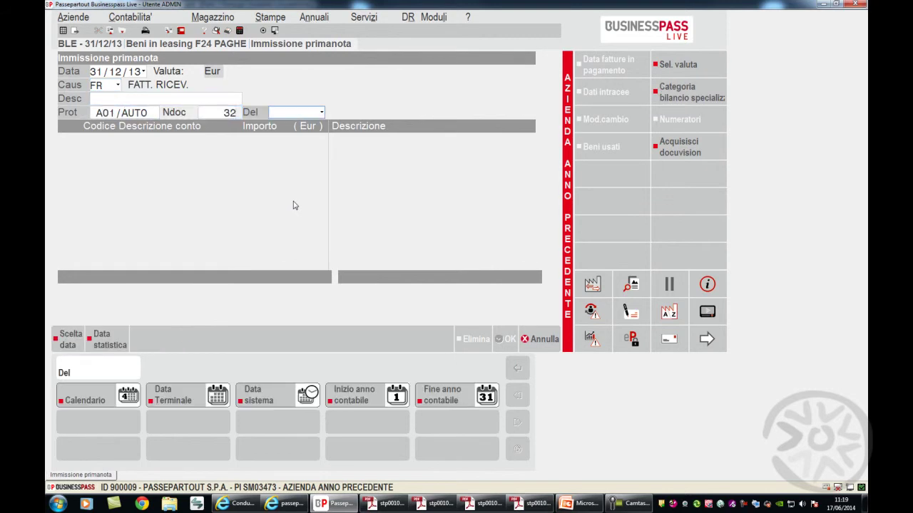
{"action": "key", "text": "Up"}
{"action": "key", "text": "BackSpace"}
{"action": "type", "text": "33"}
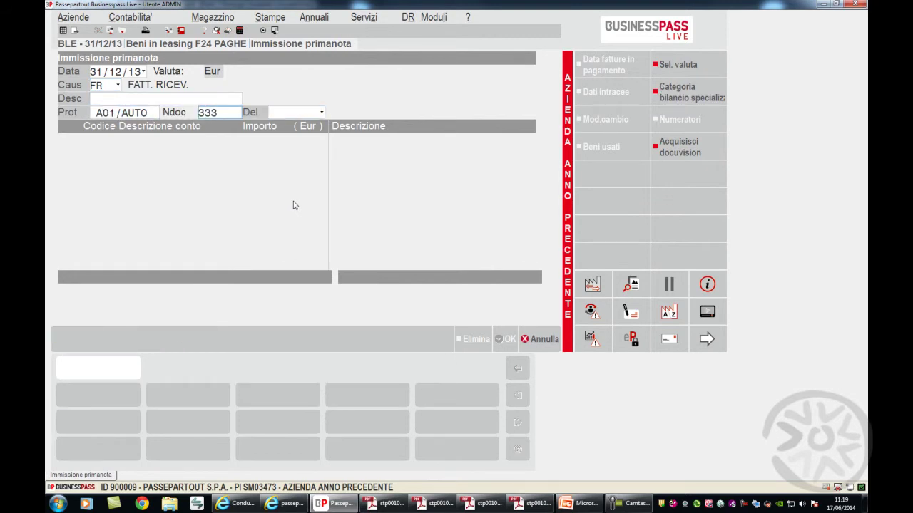
{"action": "key", "text": "Return"}
{"action": "type", "text": "31/12/13"}
{"action": "key", "text": "Return"}
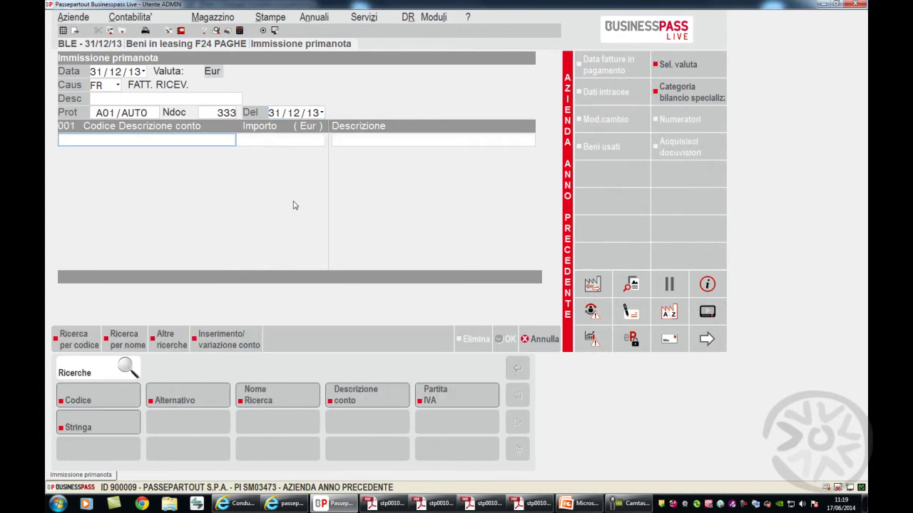
Step: Add supplier account 601.00001 Società di leasing on the first line with an amount of 329,40
{"action": "type", "text": "6"}
{"action": "key", "text": "Return"}
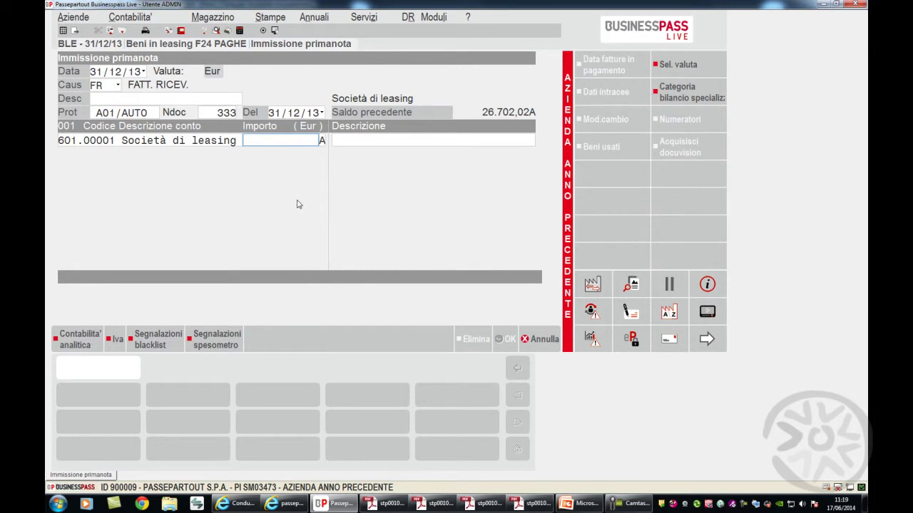
{"action": "type", "text": "329,40"}
{"action": "key", "text": "Return"}
{"action": "key", "text": "Return"}
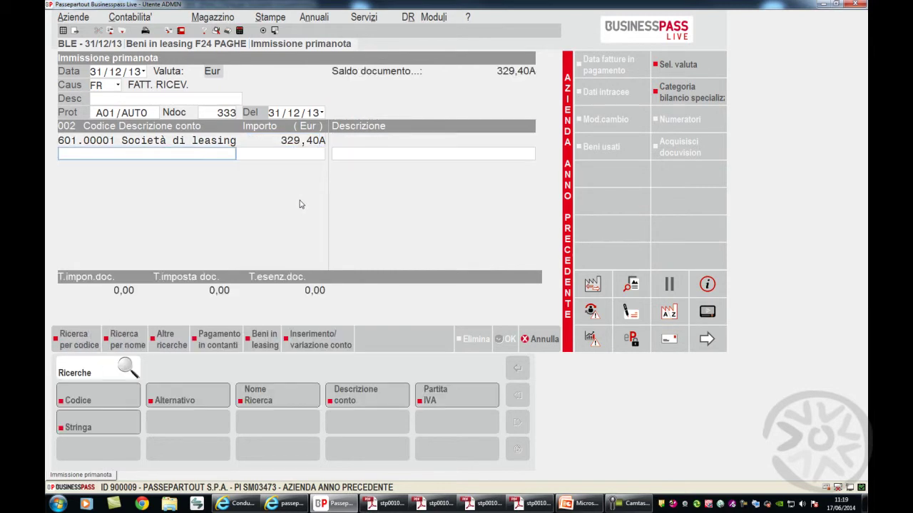
Step: Link the entry to leased asset 1, select instalment 3 of its amortization plan and set the instalment amount to 265,00
{"action": "key", "text": "shift+F8"}
{"action": "key", "text": "Return"}
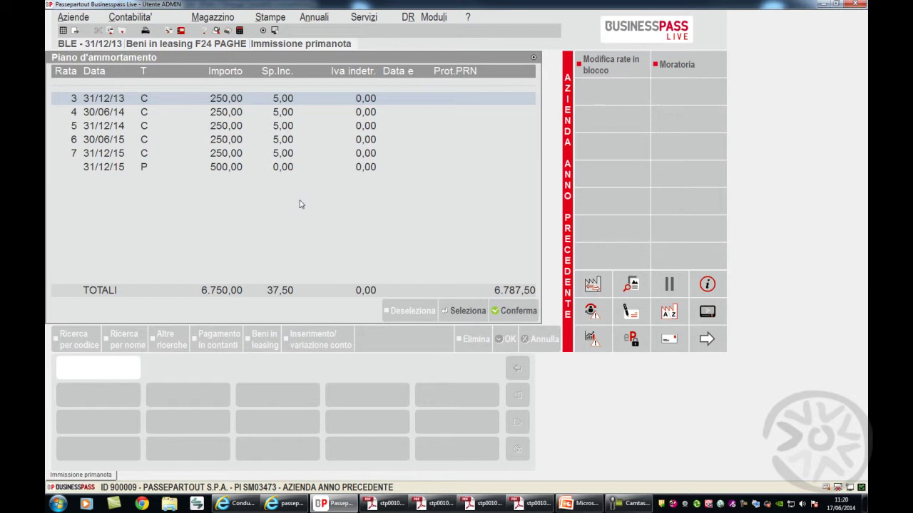
{"action": "left_click", "coordinate": [463, 311]}
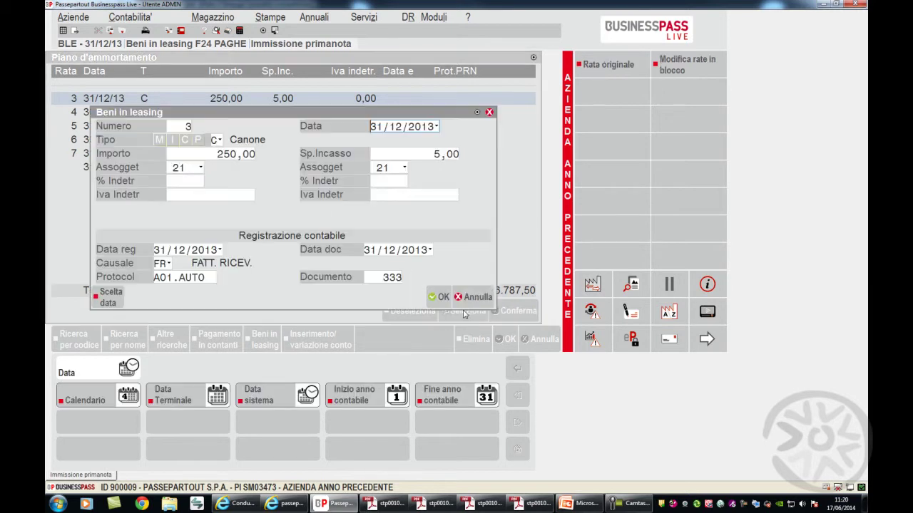
{"action": "key", "text": "Return"}
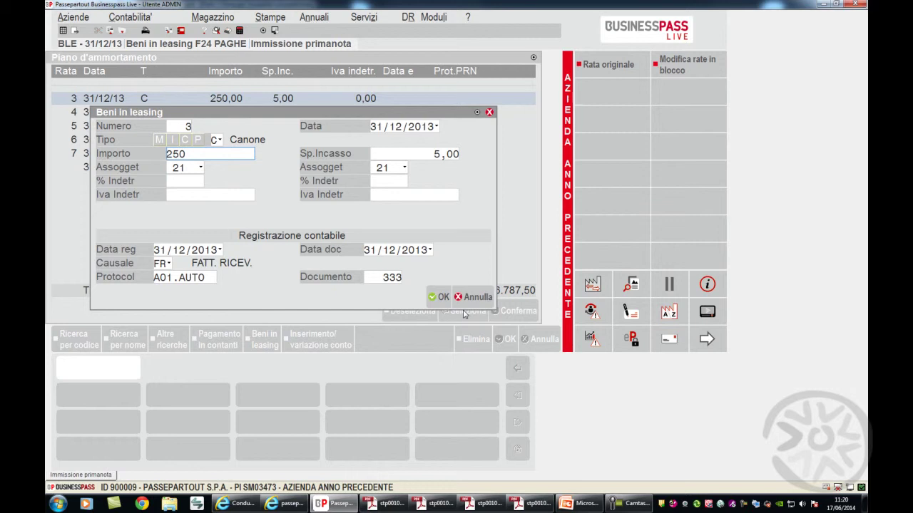
{"action": "key", "text": "BackSpace"}
{"action": "key", "text": "BackSpace"}
{"action": "type", "text": "65"}
{"action": "key", "text": "Return"}
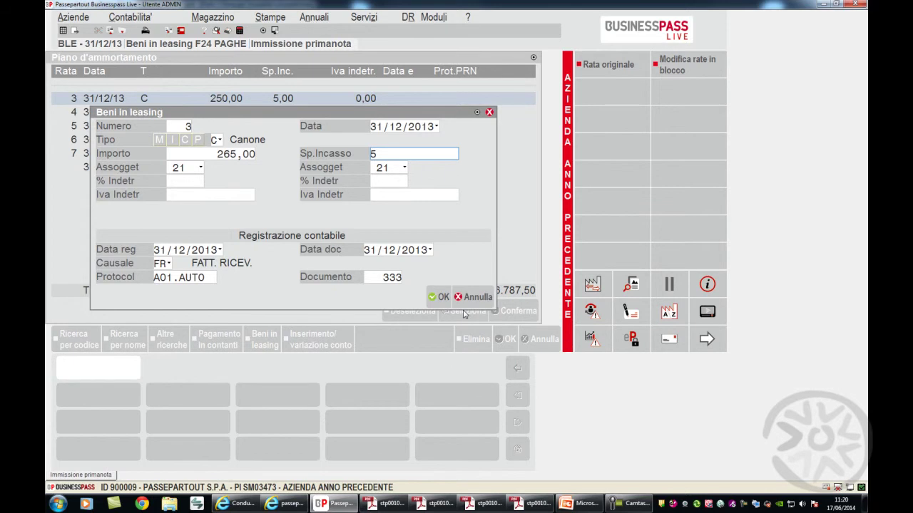
Step: Set the VAT rate to 22 for both the instalment amount and the collection fees
{"action": "key", "text": "Return"}
{"action": "key", "text": "BackSpace"}
{"action": "type", "text": "2"}
{"action": "key", "text": "Return"}
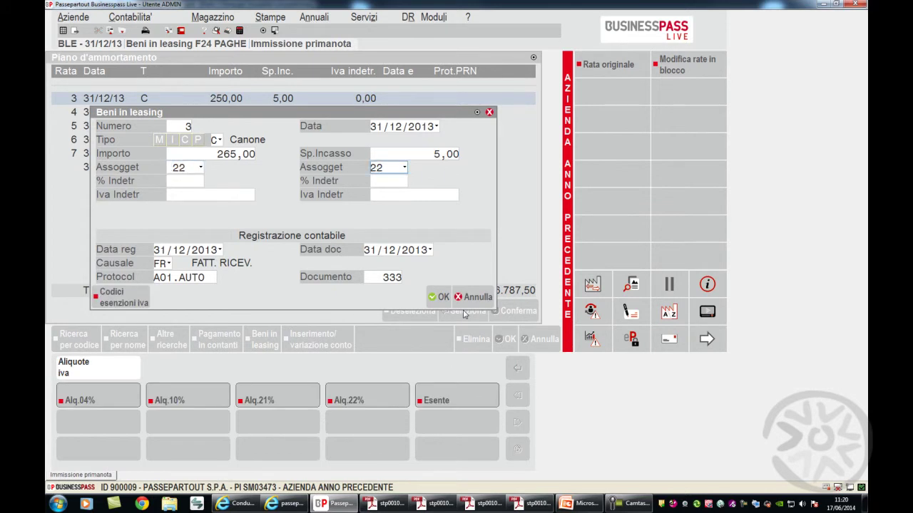
{"action": "type", "text": "2"}
{"action": "key", "text": "Return"}
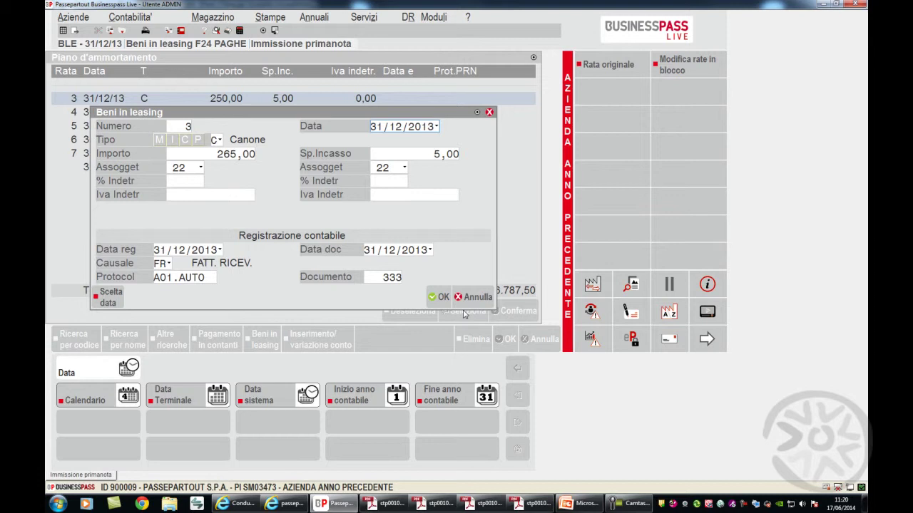
Step: Confirm the modified instalment and the amortization plan, and save the received invoice entry
{"action": "key", "text": "Return"}
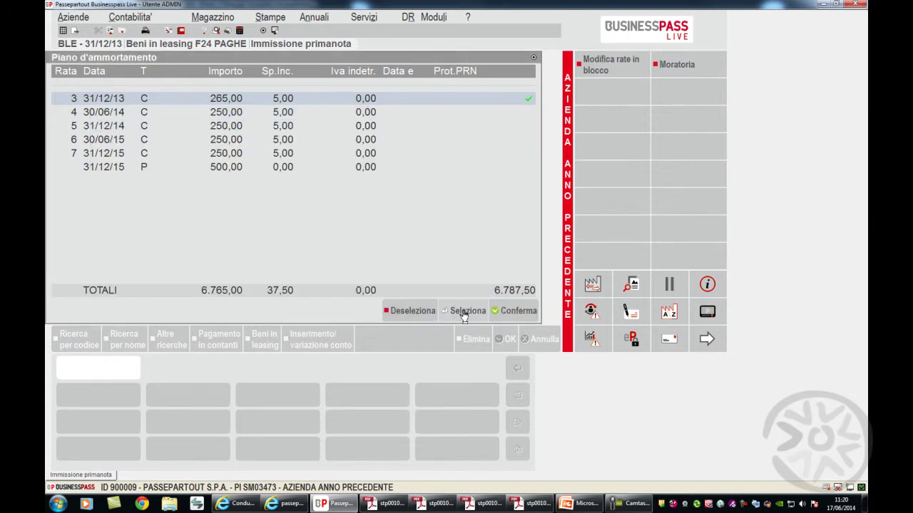
{"action": "left_click", "coordinate": [464, 312]}
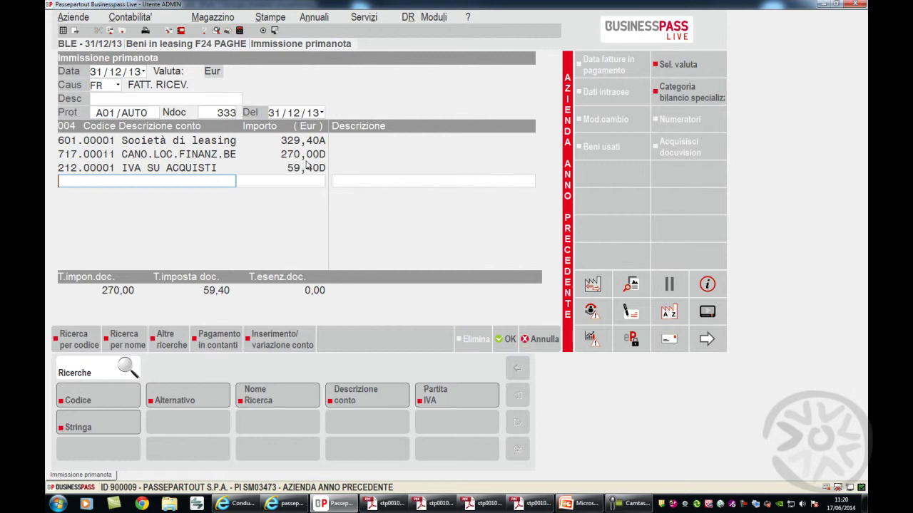
{"action": "left_click", "coordinate": [510, 340]}
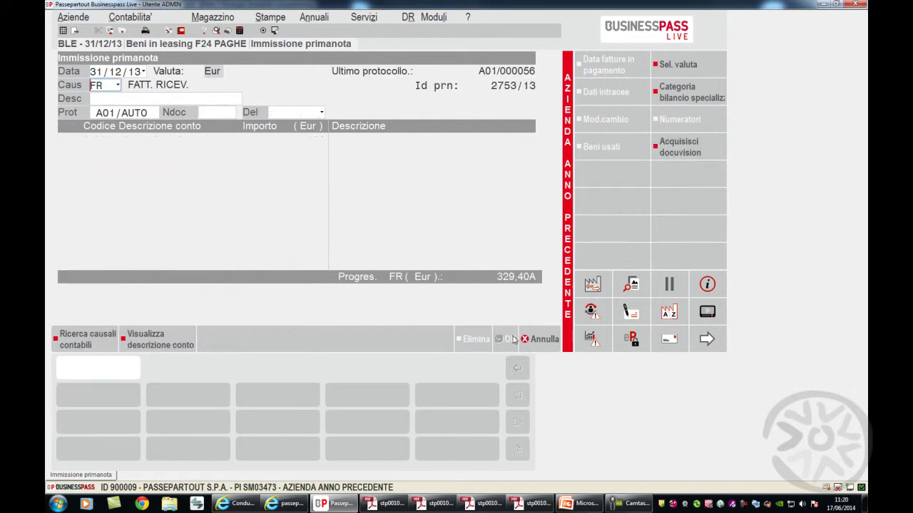
Step: Return to the annual calculations for the leased assets
{"action": "left_click", "coordinate": [314, 19]}
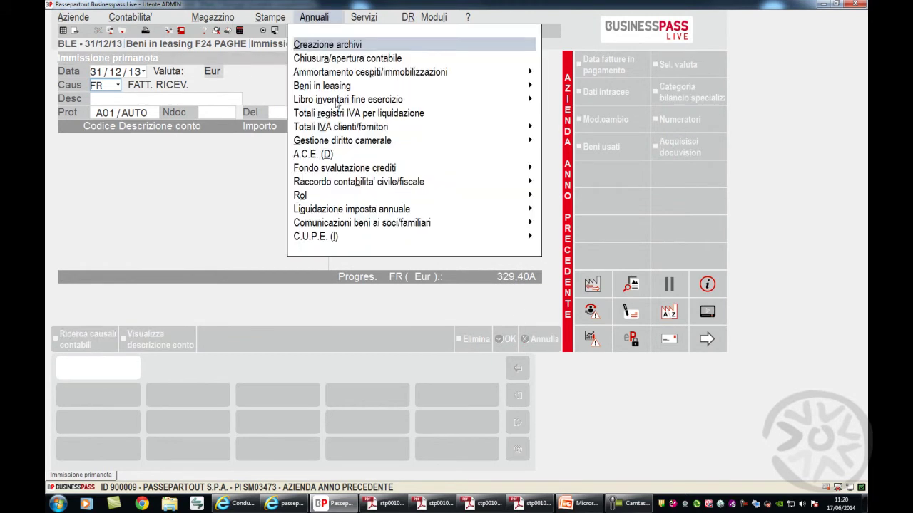
{"action": "mouse_move", "coordinate": [325, 91]}
{"action": "key", "text": "Return"}
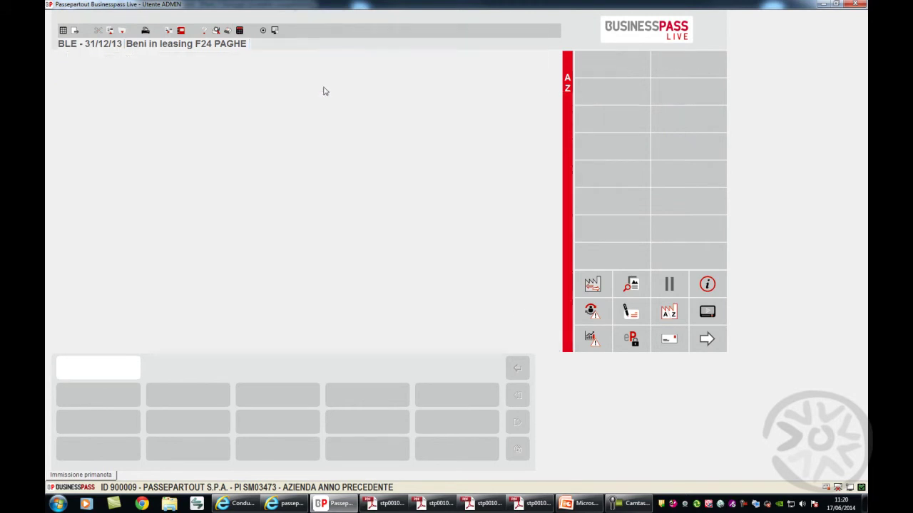
Step: Open the accrual/deferral calculation of leased asset 1, examine the instalment reconciliation behind its adjustments, and close the calculation
{"action": "key", "text": "Down"}
{"action": "key", "text": "Down"}
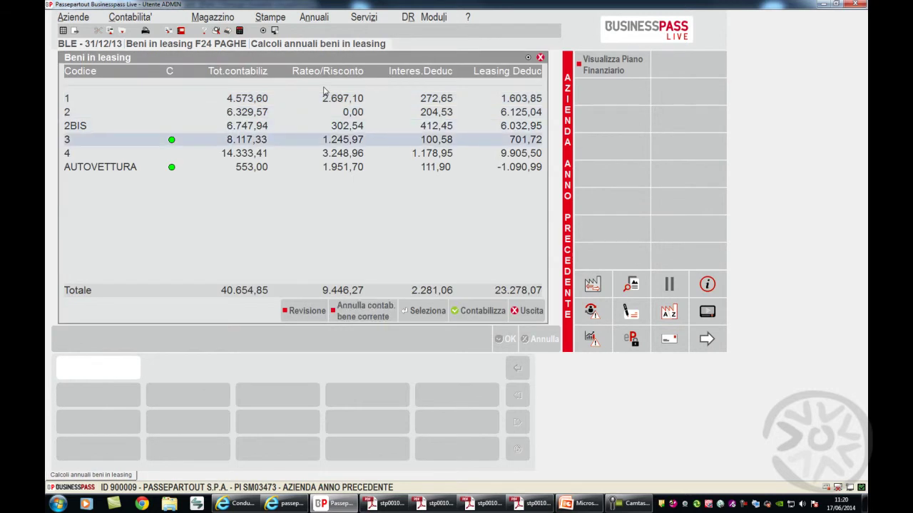
{"action": "key", "text": "Up"}
{"action": "key", "text": "Up"}
{"action": "key", "text": "Return"}
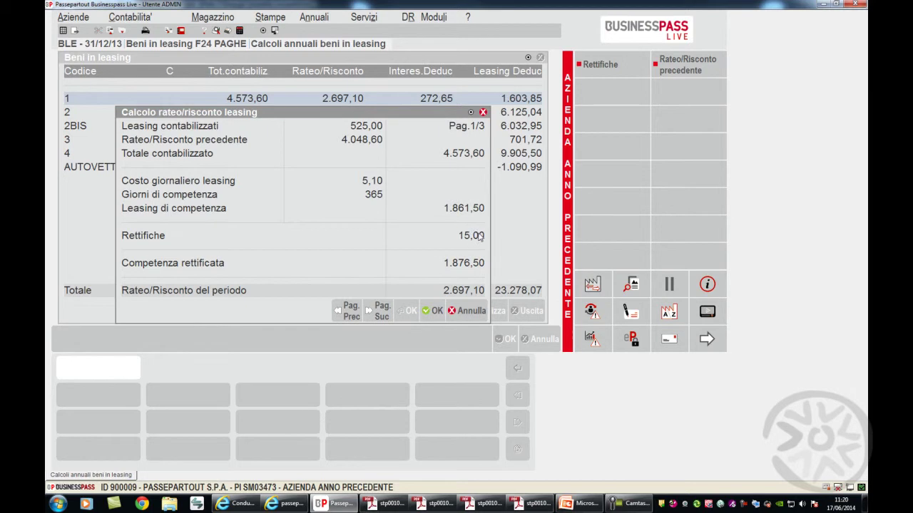
{"action": "left_click", "coordinate": [604, 69]}
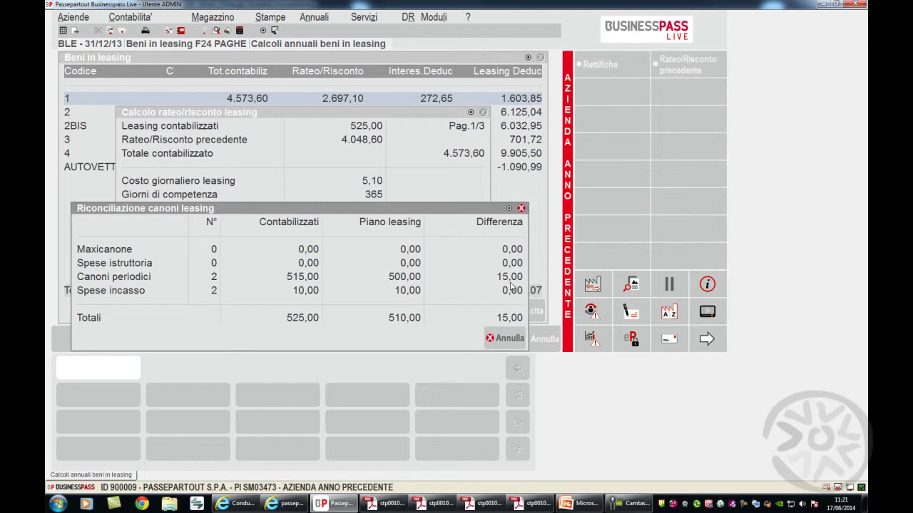
{"action": "left_click", "coordinate": [507, 338]}
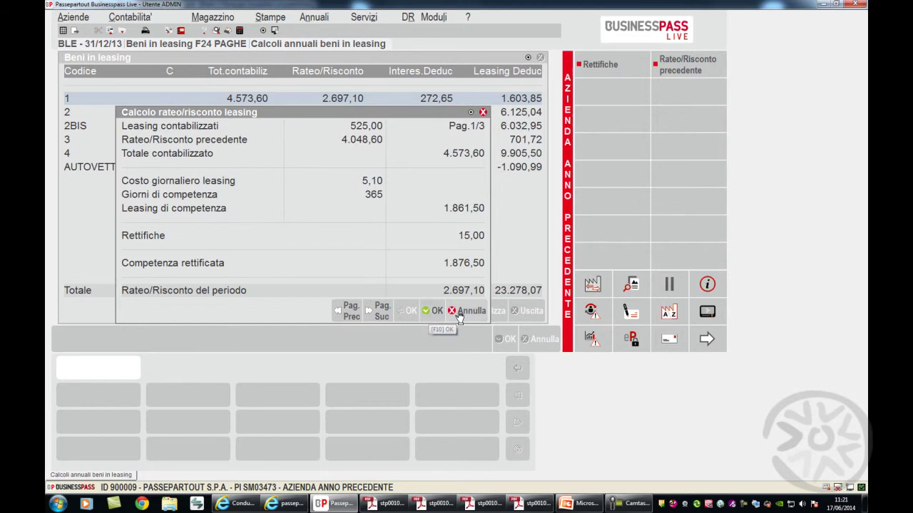
{"action": "left_click", "coordinate": [430, 314]}
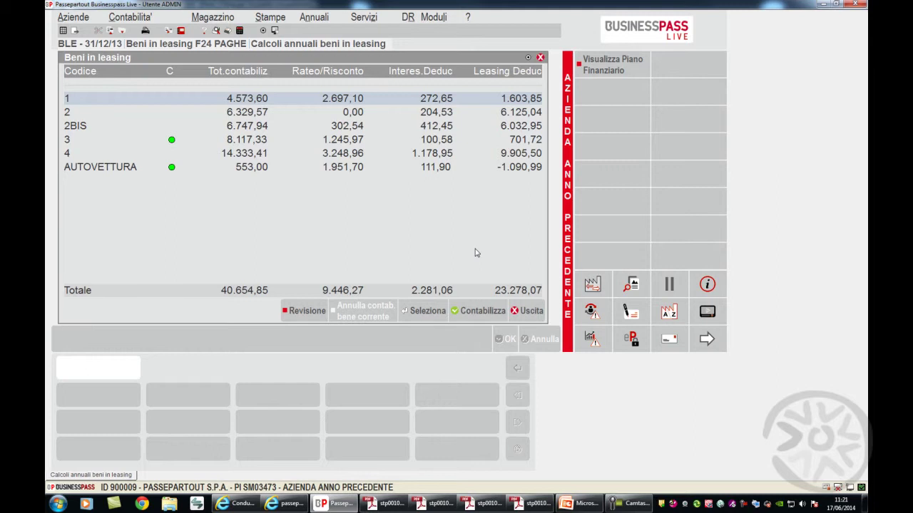
Step: Start a new journal entry dated 31/12/13 with the received-invoice reason code FR
{"action": "key", "text": "F10"}
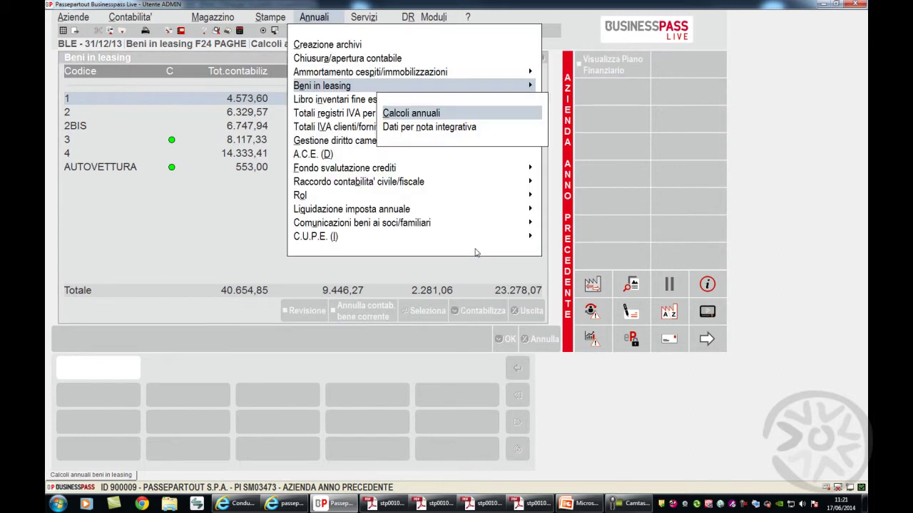
{"action": "key", "text": "Left"}
{"action": "key", "text": "Left"}
{"action": "key", "text": "Left"}
{"action": "key", "text": "Left"}
{"action": "key", "text": "Down"}
{"action": "key", "text": "Down"}
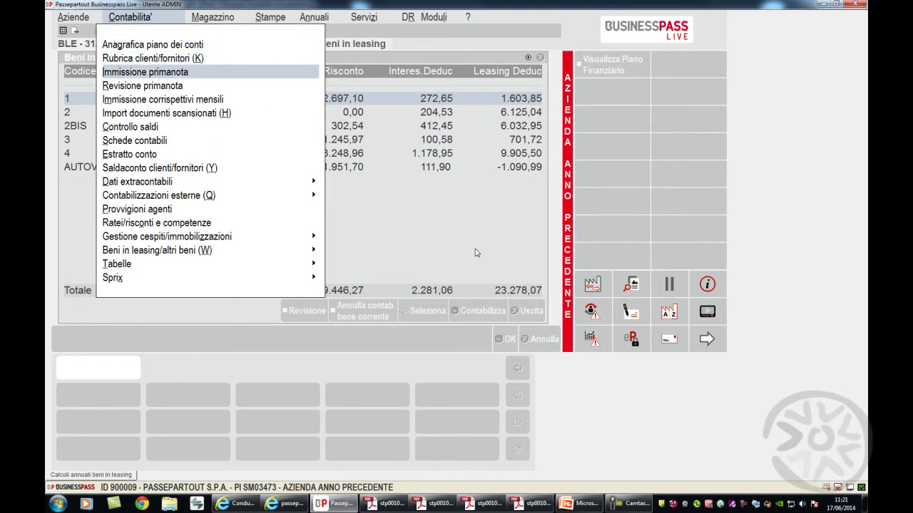
{"action": "key", "text": "Return"}
{"action": "type", "text": "FR"}
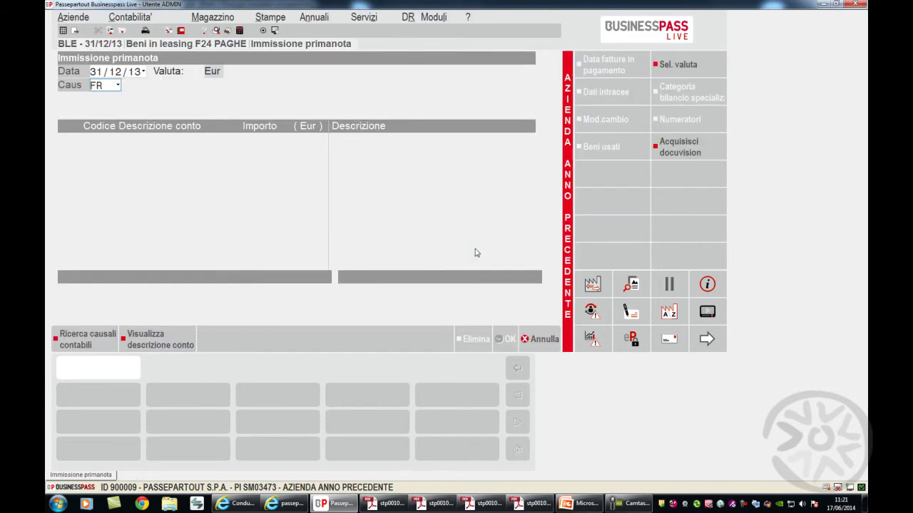
{"action": "key", "text": "Return"}
{"action": "key", "text": "Return"}
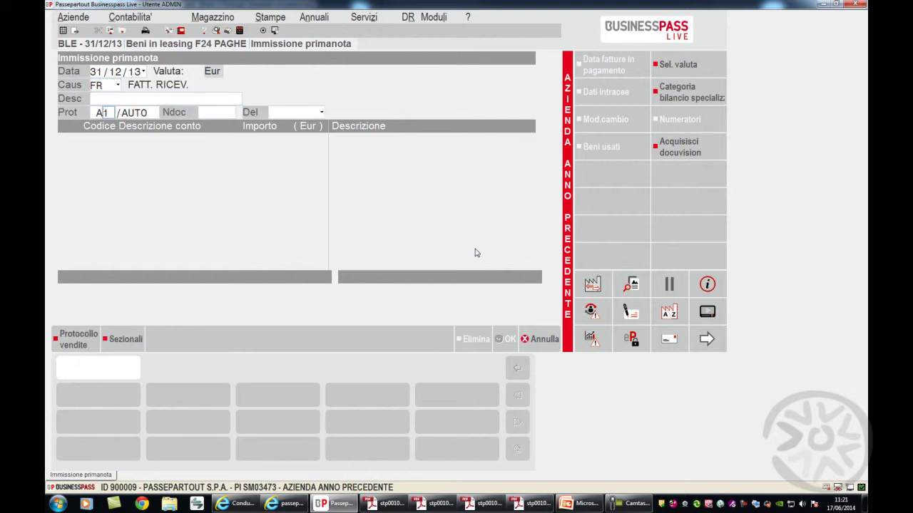
Step: Keep the automatic A01 protocol and enter document number 65 with document date 31/12/13
{"action": "key", "text": "Return"}
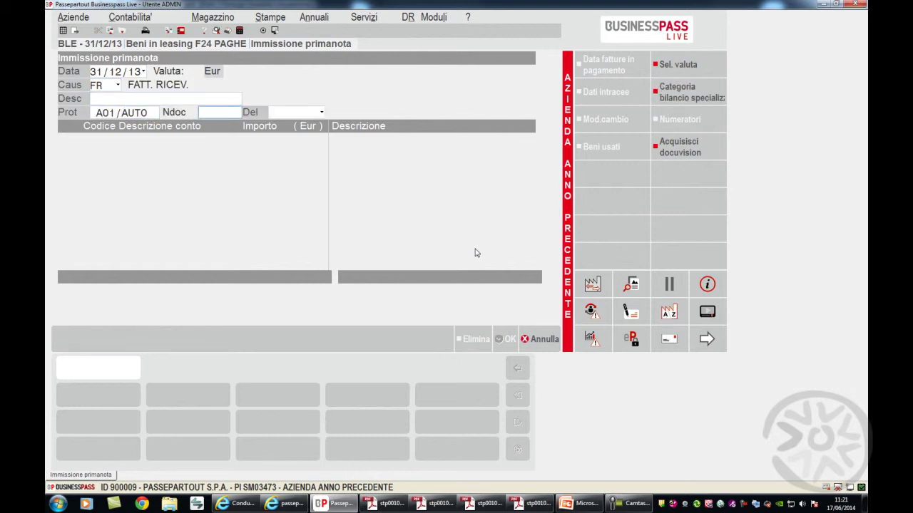
{"action": "type", "text": "65"}
{"action": "key", "text": "Return"}
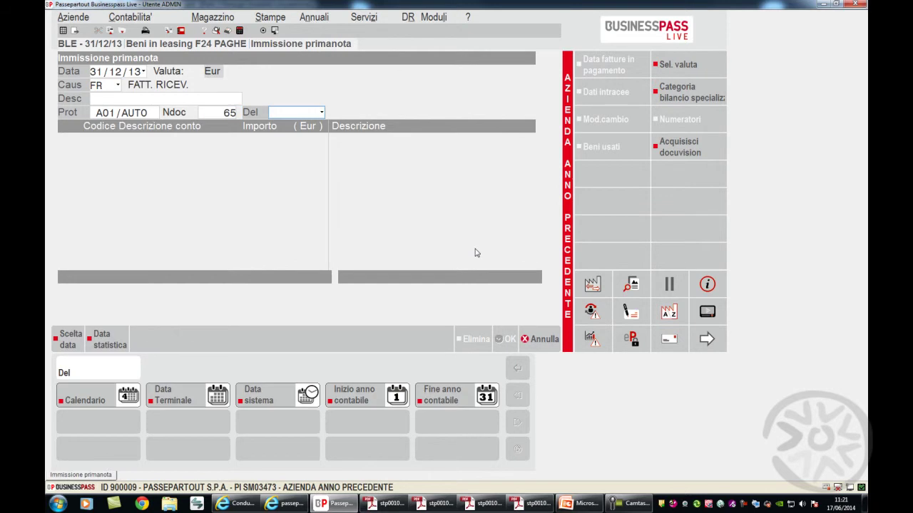
{"action": "type", "text": "311213"}
{"action": "key", "text": "Return"}
Step: Enter the leasing company account 601.00001 on the first line with an amount of 61,00
{"action": "type", "text": "601.1"}
{"action": "key", "text": "Return"}
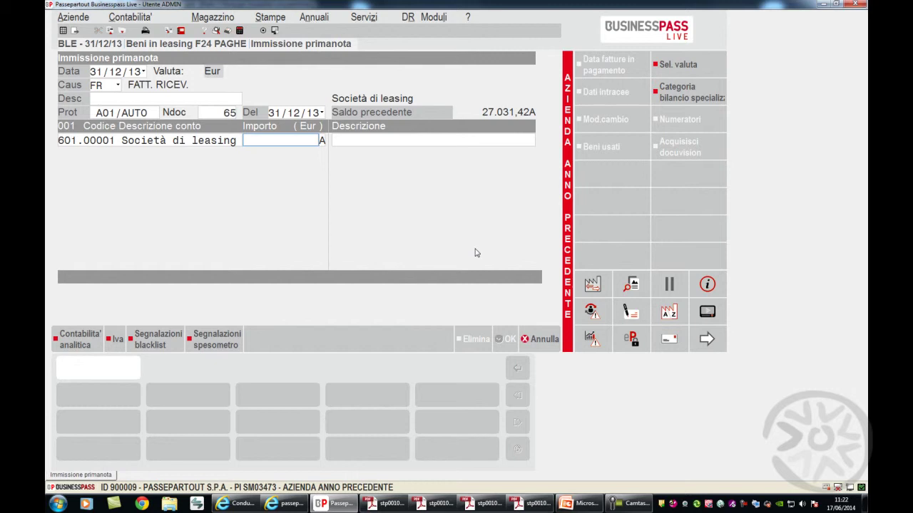
{"action": "type", "text": "61"}
{"action": "key", "text": "Return"}
{"action": "key", "text": "Return"}
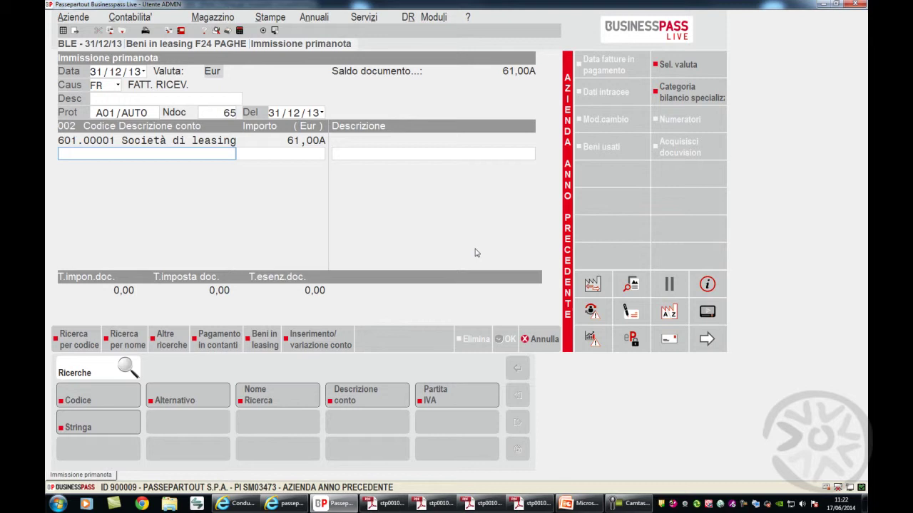
Step: Add cost account 717.00011 on the second line without linking it to any leased asset
{"action": "type", "text": "7"}
{"action": "type", "text": "17.00011"}
{"action": "key", "text": "Return"}
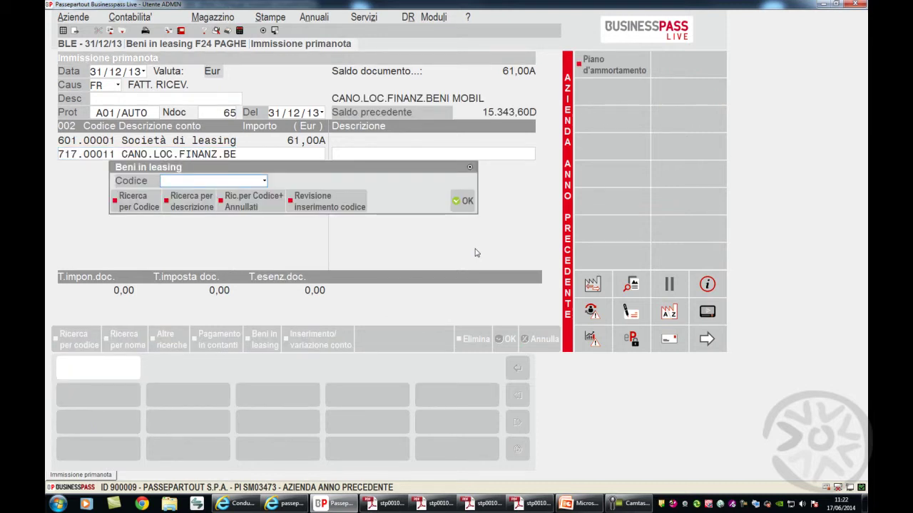
{"action": "key", "text": "Return"}
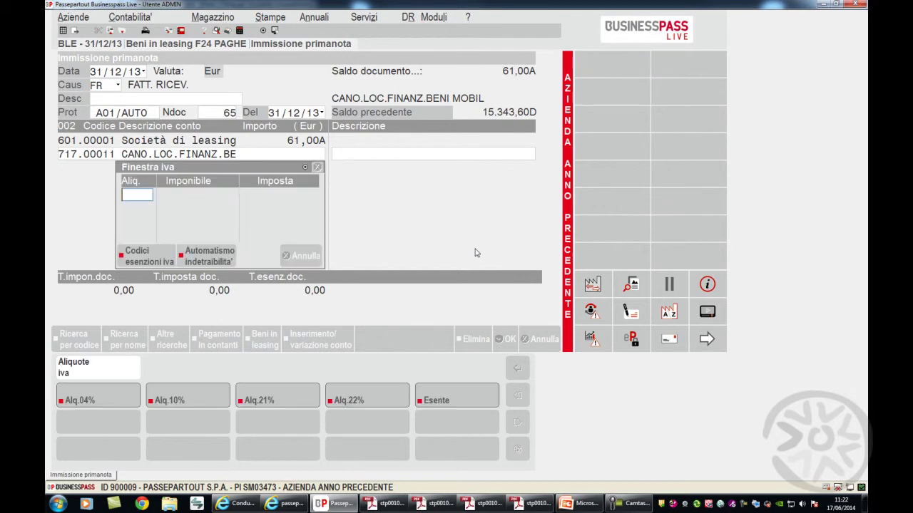
Step: Enter a taxable amount of 50,00 at VAT rate 22 for the cost line and save the invoice entry
{"action": "type", "text": "22"}
{"action": "key", "text": "Return"}
{"action": "type", "text": "50"}
{"action": "key", "text": "Return"}
{"action": "key", "text": "Return"}
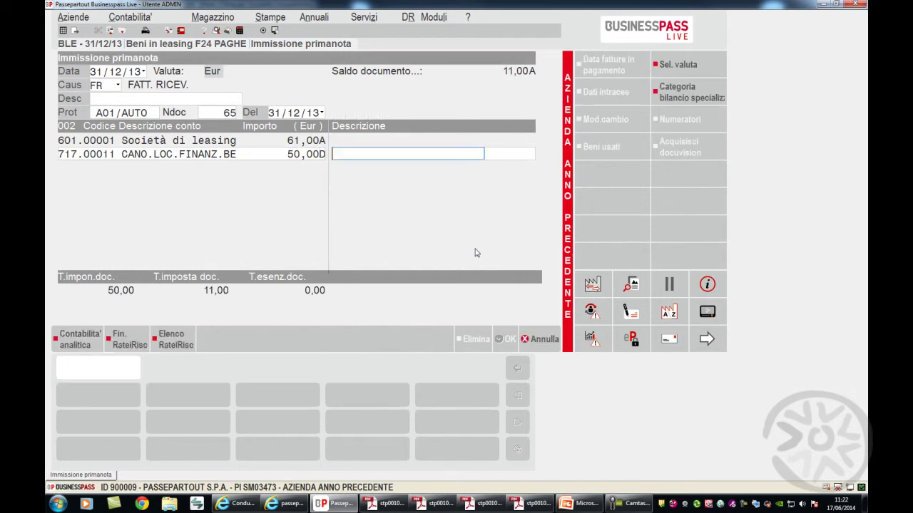
{"action": "key", "text": "Return"}
{"action": "key", "text": "F10"}
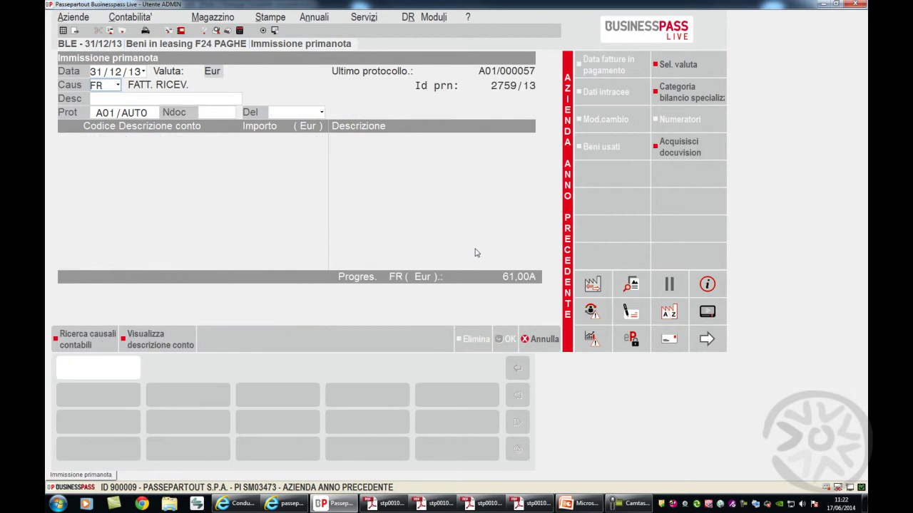
Step: Open the record of leased asset 1 in the entry and revision function for leased assets
{"action": "key", "text": "alt+c"}
{"action": "key", "text": "Down"}
{"action": "key", "text": "Down"}
{"action": "key", "text": "Down"}
{"action": "key", "text": "Down"}
{"action": "key", "text": "Down"}
{"action": "key", "text": "Down"}
{"action": "key", "text": "Down"}
{"action": "key", "text": "Down"}
{"action": "key", "text": "Down"}
{"action": "key", "text": "Down"}
{"action": "key", "text": "Down"}
{"action": "key", "text": "Down"}
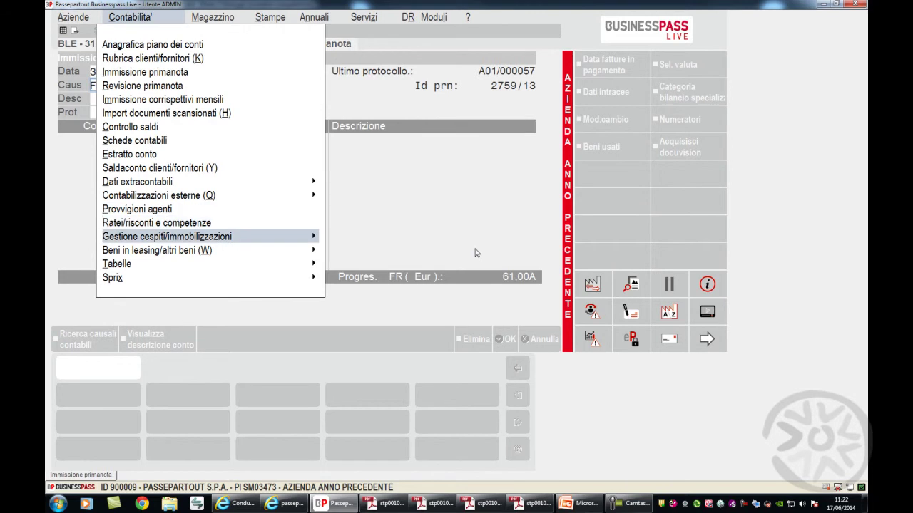
{"action": "key", "text": "Down"}
{"action": "key", "text": "Right"}
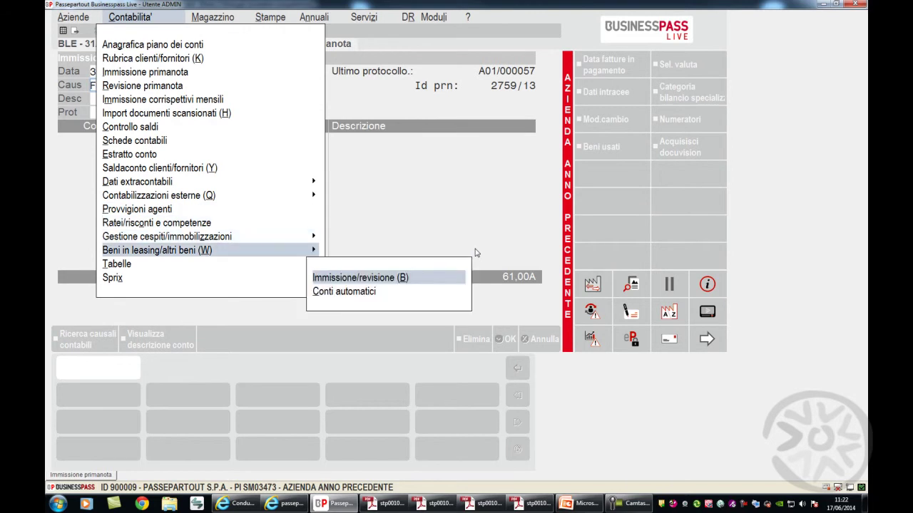
{"action": "key", "text": "Return"}
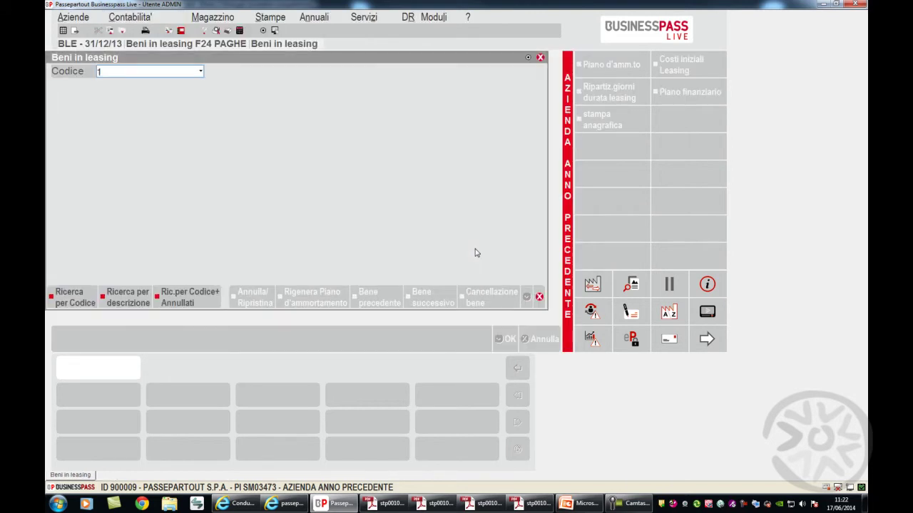
{"action": "key", "text": "Return"}
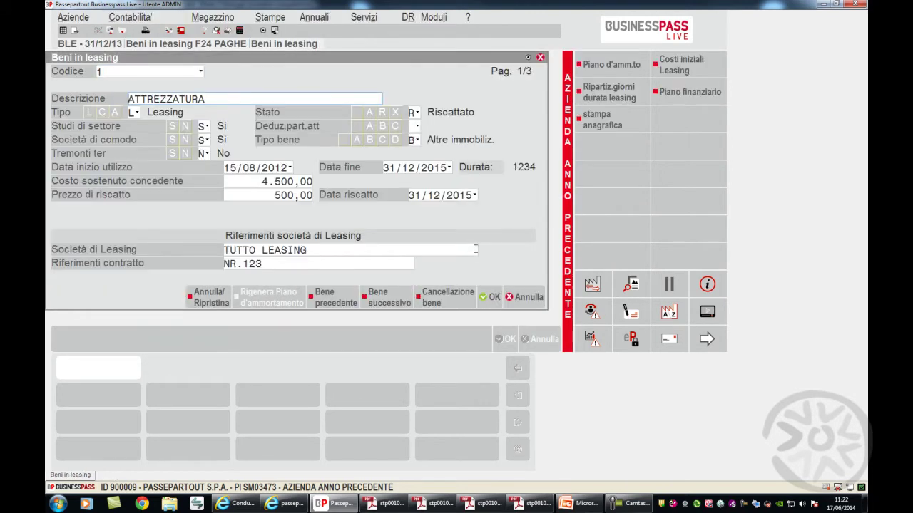
Step: Open the details of instalment 3, dated 31/12/13, in the asset's amortization plan
{"action": "left_click", "coordinate": [609, 65]}
{"action": "key", "text": "Down"}
{"action": "key", "text": "Down"}
{"action": "key", "text": "Down"}
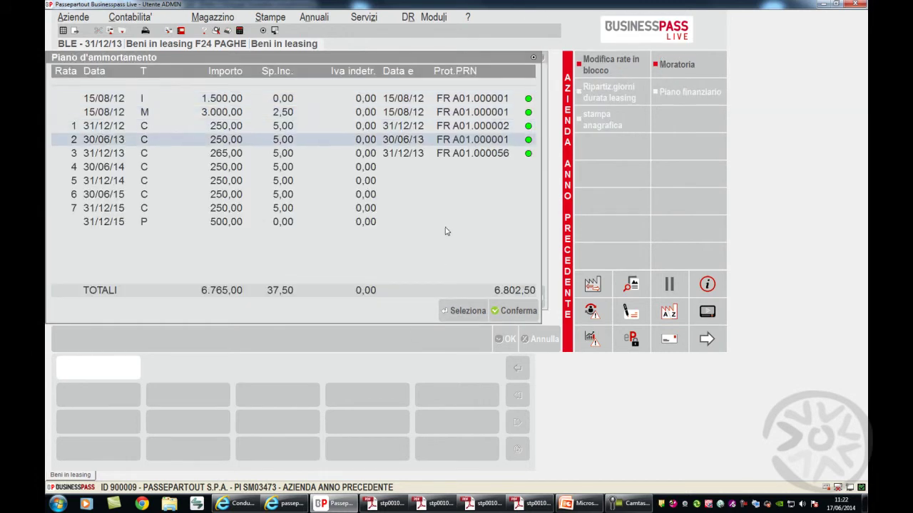
{"action": "key", "text": "Down"}
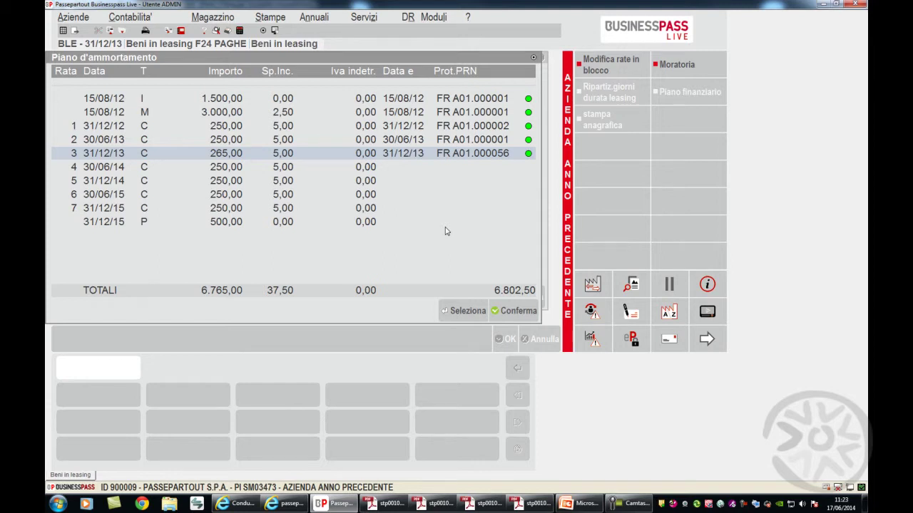
{"action": "key", "text": "Return"}
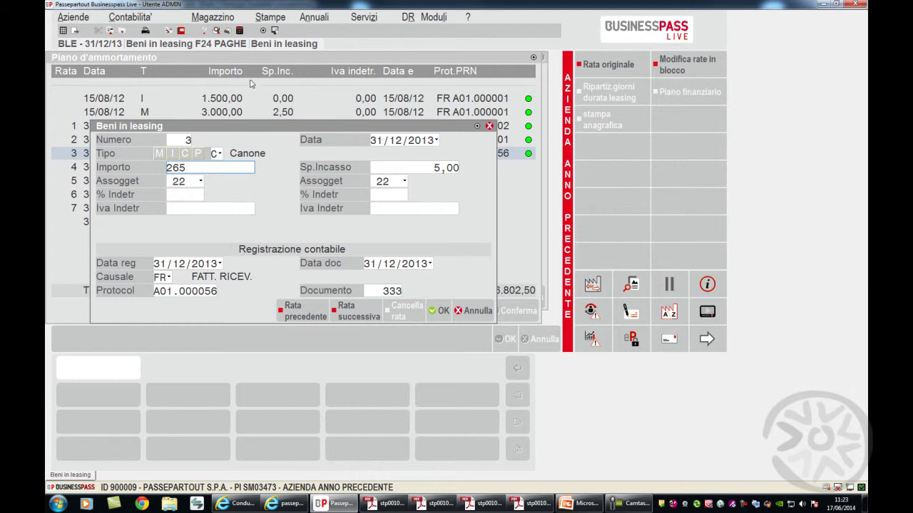
Step: Add 50 to the instalment amount with the calculator to make it 315, then confirm the plan and save the asset
{"action": "left_click", "coordinate": [239, 31]}
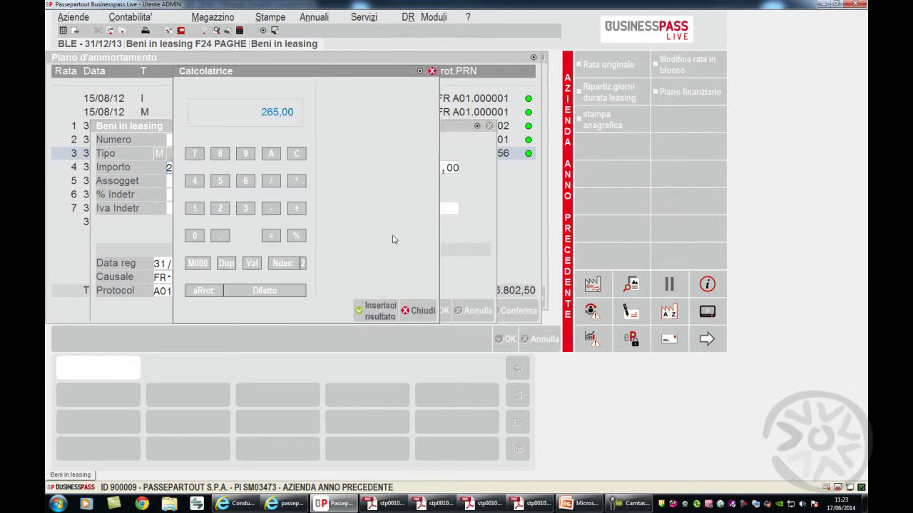
{"action": "type", "text": "+50="}
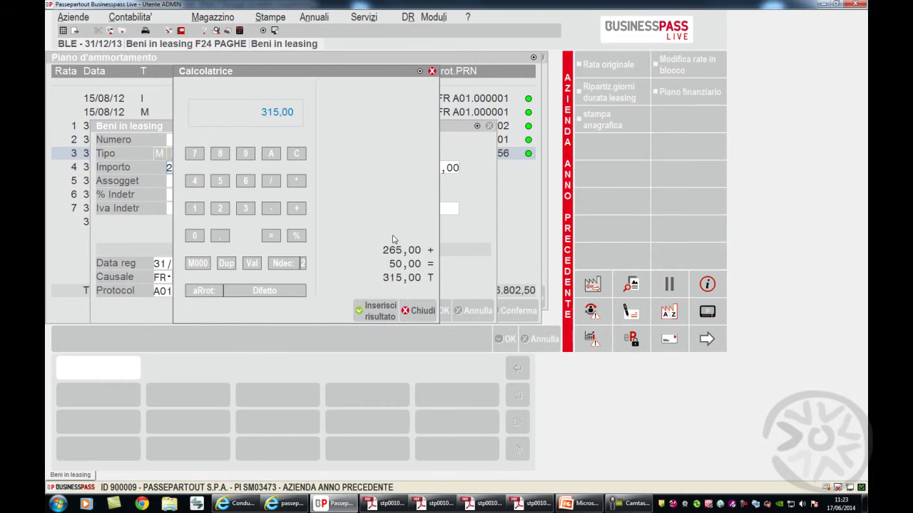
{"action": "left_click", "coordinate": [380, 310]}
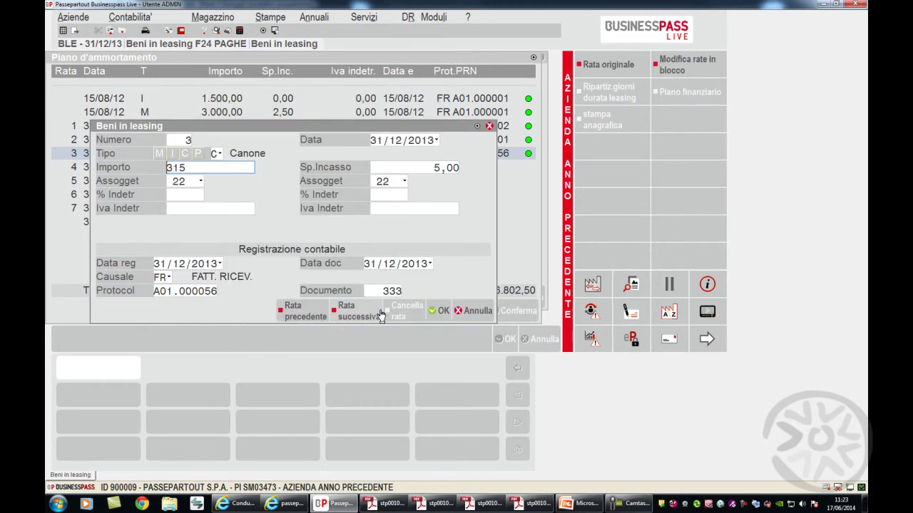
{"action": "left_click", "coordinate": [436, 311]}
{"action": "left_click", "coordinate": [505, 320]}
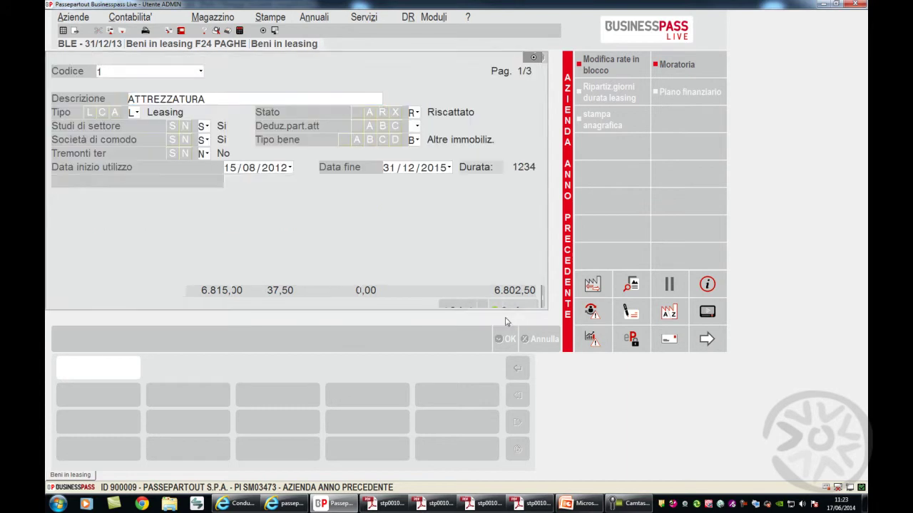
{"action": "left_click", "coordinate": [491, 306]}
Step: Reopen the annual leasing calculations, examine the adjustments and instalment reconciliation of asset 1, and close its calculation
{"action": "left_click", "coordinate": [321, 19]}
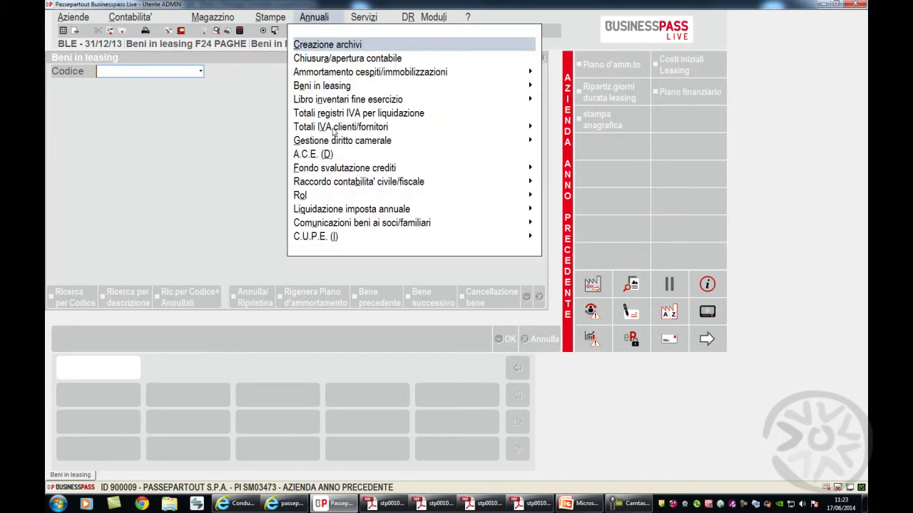
{"action": "left_click", "coordinate": [322, 85]}
{"action": "left_click", "coordinate": [421, 310]}
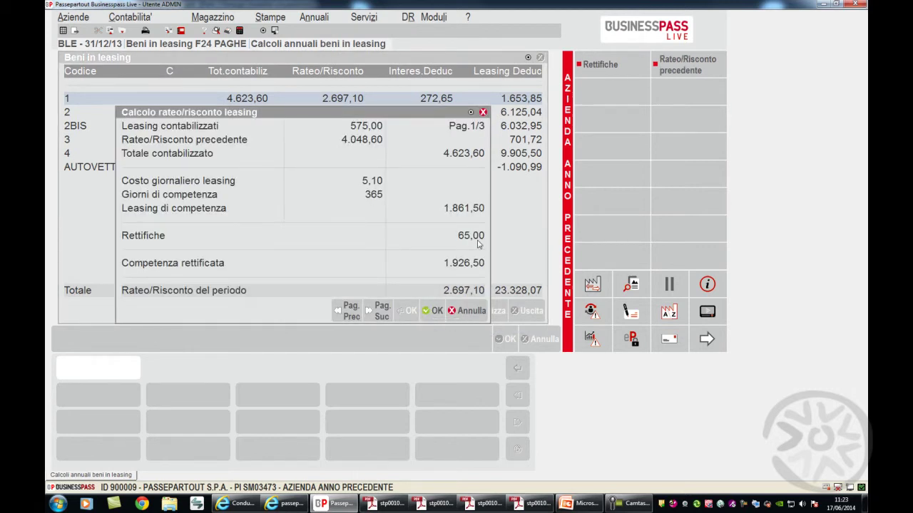
{"action": "left_click", "coordinate": [589, 77]}
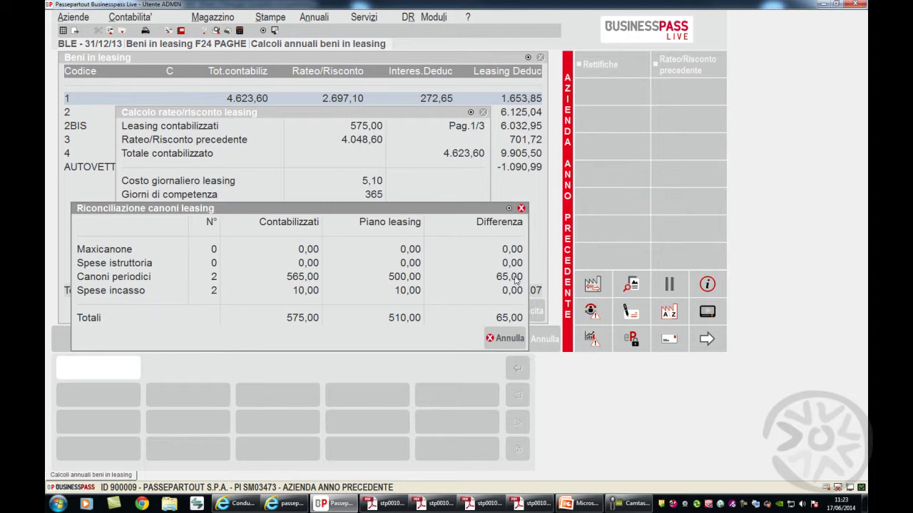
{"action": "left_click", "coordinate": [506, 339]}
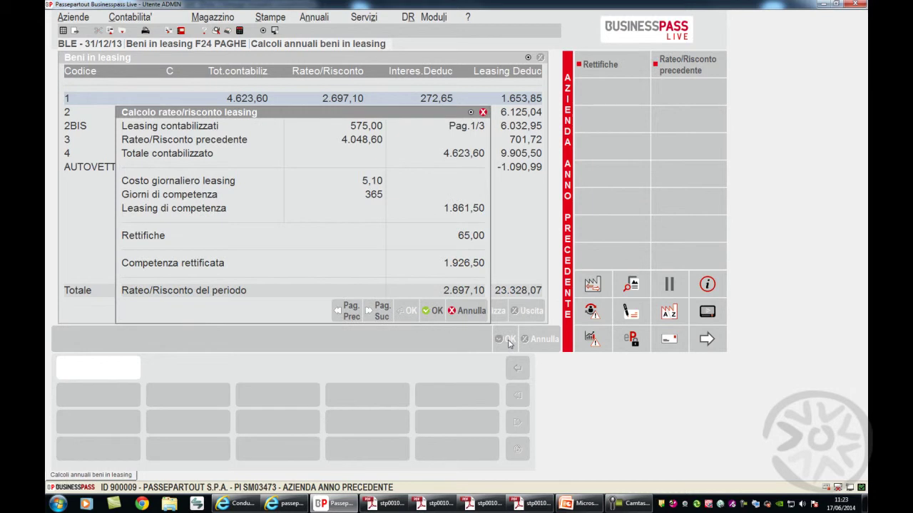
{"action": "left_click", "coordinate": [470, 318]}
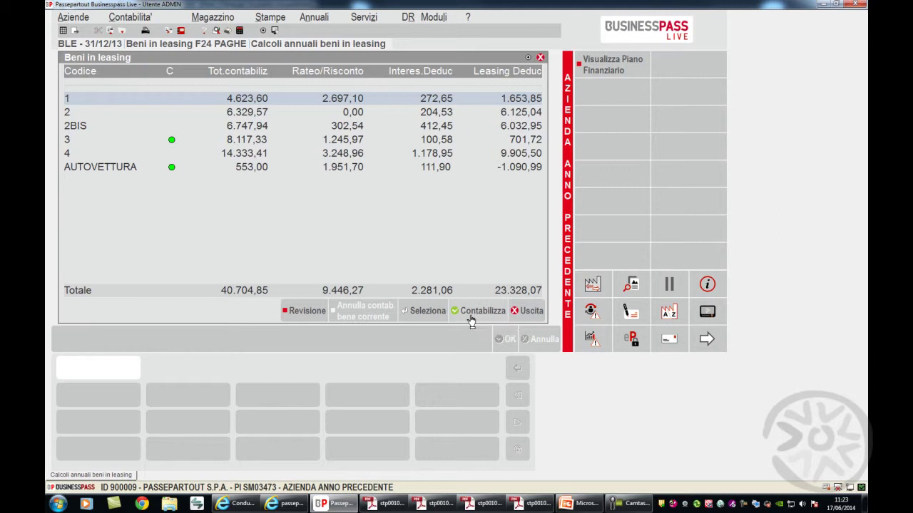
Step: Switch to the PowerPoint presentation and advance to the slide on use case 3, interest credit and debit notes
{"action": "left_click", "coordinate": [581, 504]}
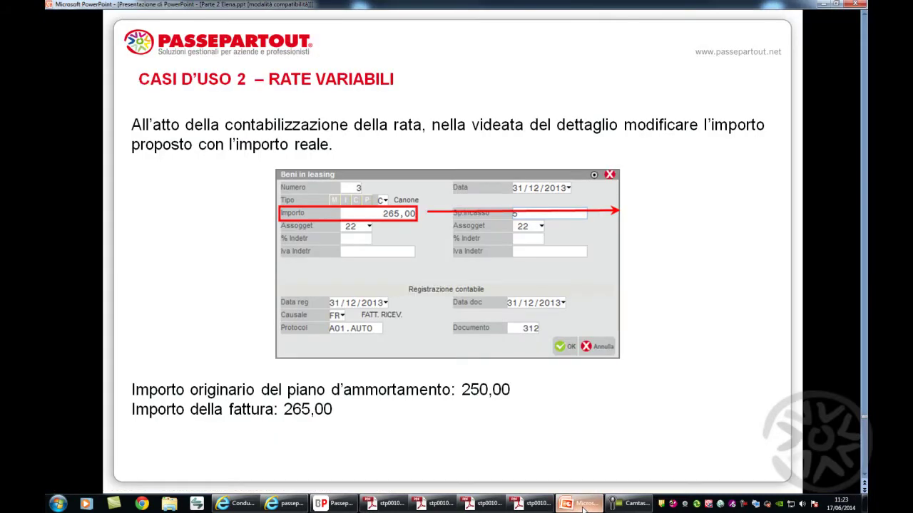
{"action": "key", "text": "Right"}
{"action": "key", "text": "Right"}
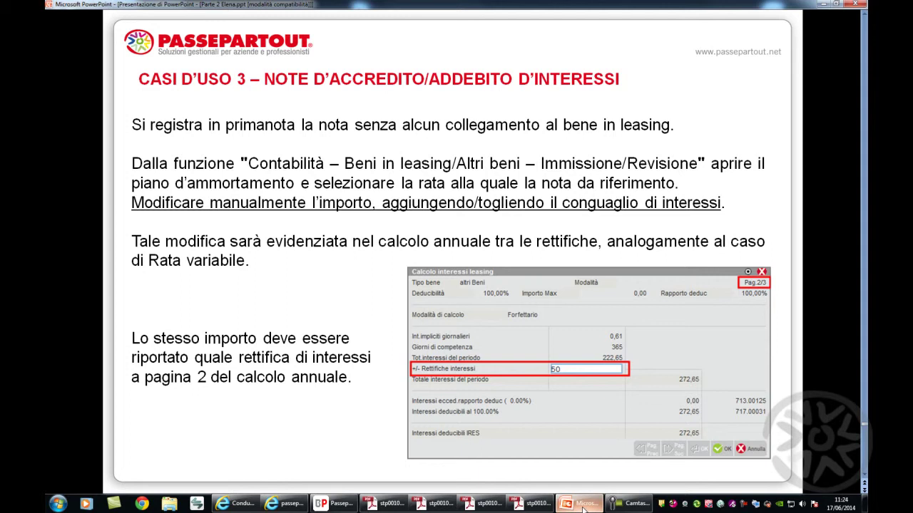
Step: Switch to Businesspass, open page 2 of asset 1's interest calculation, and confirm 50 as the interest adjustment
{"action": "left_click", "coordinate": [335, 503]}
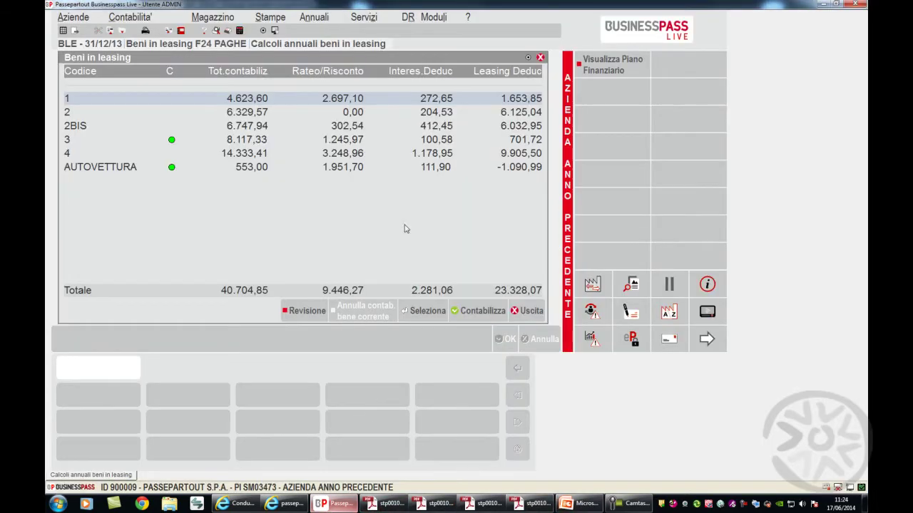
{"action": "key", "text": "Return"}
{"action": "key", "text": "Page_Down"}
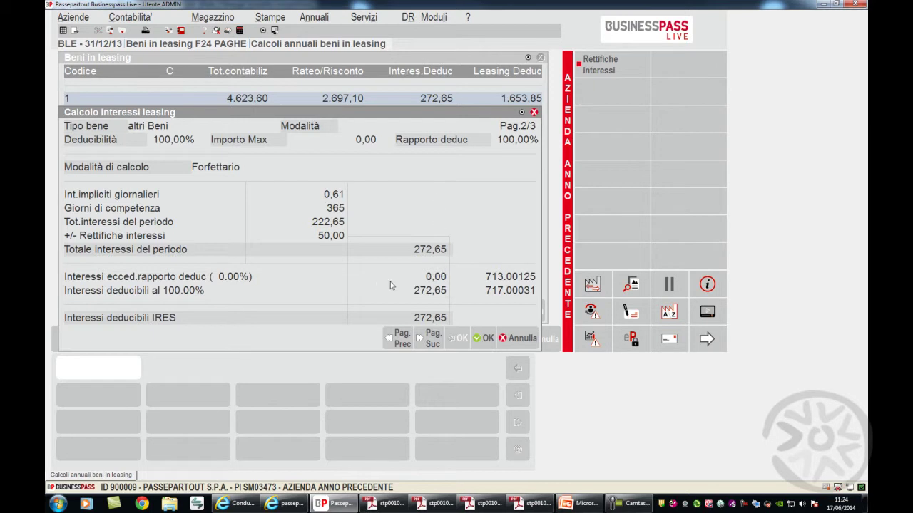
{"action": "left_click", "coordinate": [604, 69]}
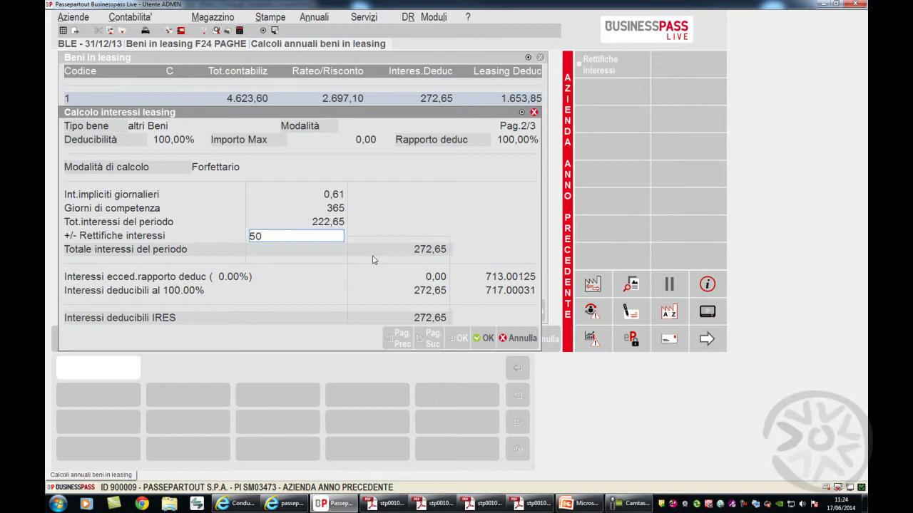
{"action": "left_click", "coordinate": [487, 340]}
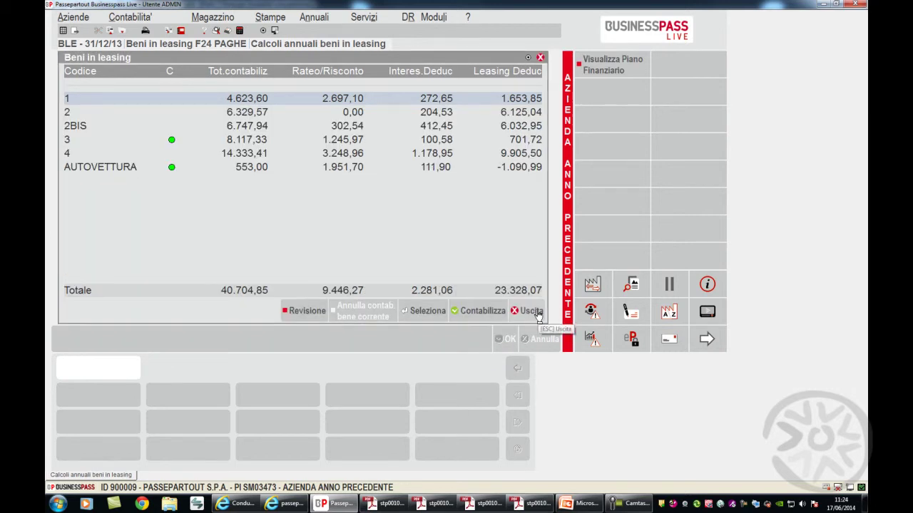
Step: Advance the PowerPoint presentation to the slide on use case 4, leasing redemption, and return to Businesspass
{"action": "left_click", "coordinate": [568, 505]}
{"action": "key", "text": "Right"}
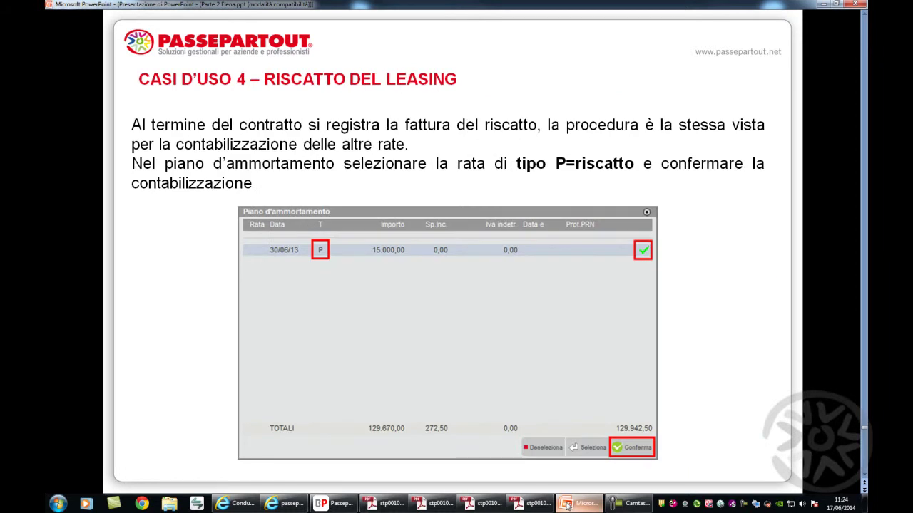
{"action": "left_click", "coordinate": [341, 505]}
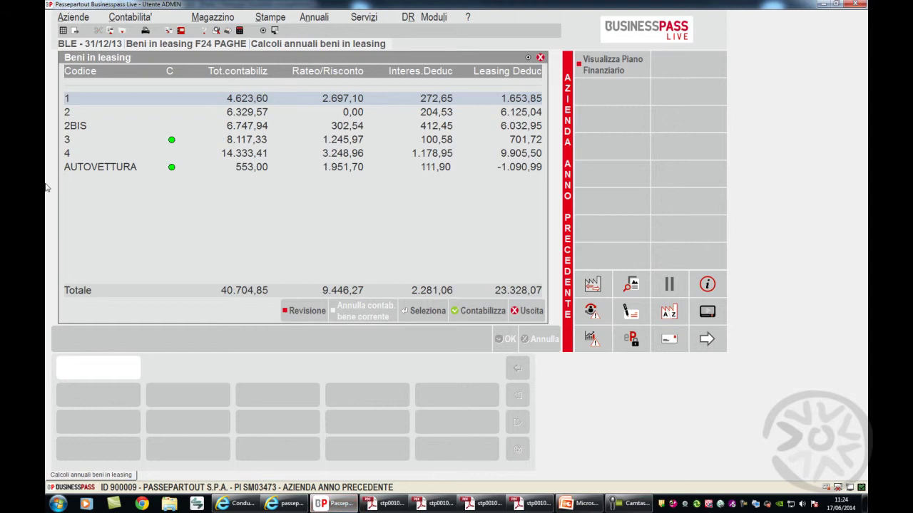
Step: Start a new primanota entry with causal FR (received invoice) and date 30/06/13
{"action": "left_click", "coordinate": [123, 20]}
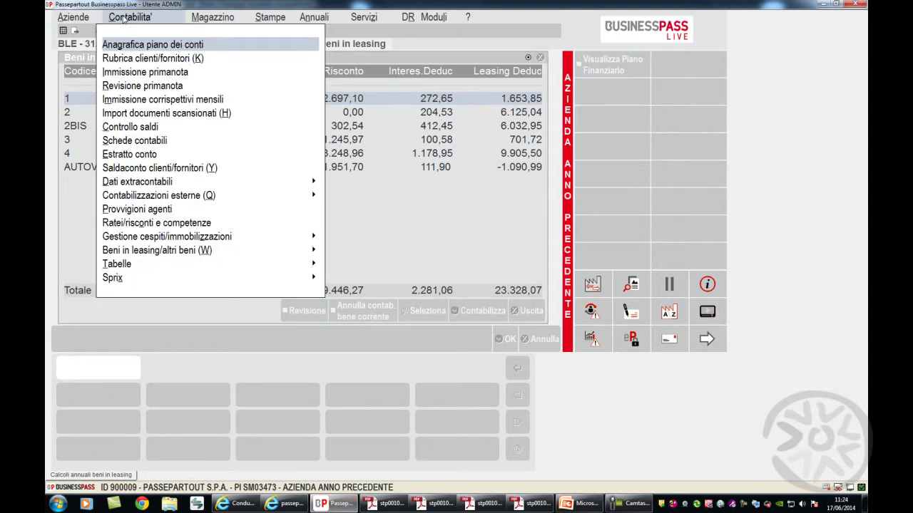
{"action": "left_click", "coordinate": [152, 73]}
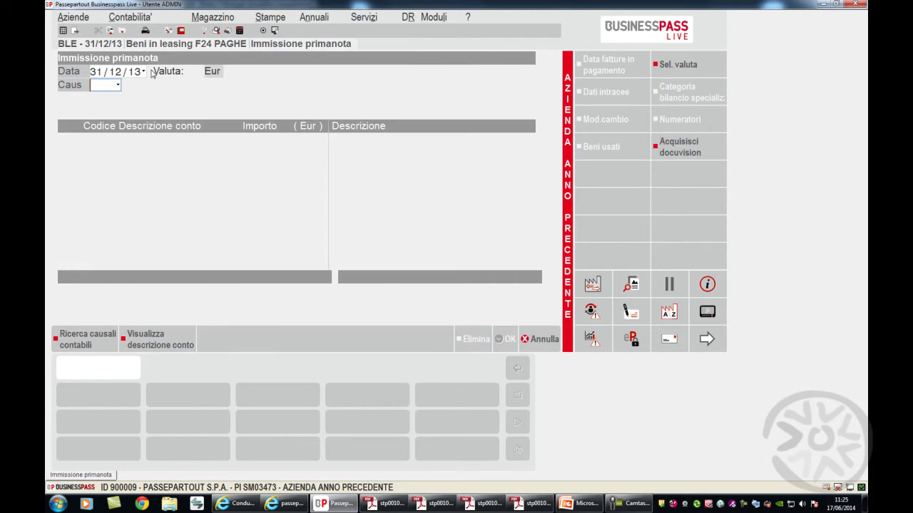
{"action": "type", "text": "FR"}
{"action": "key", "text": "Return"}
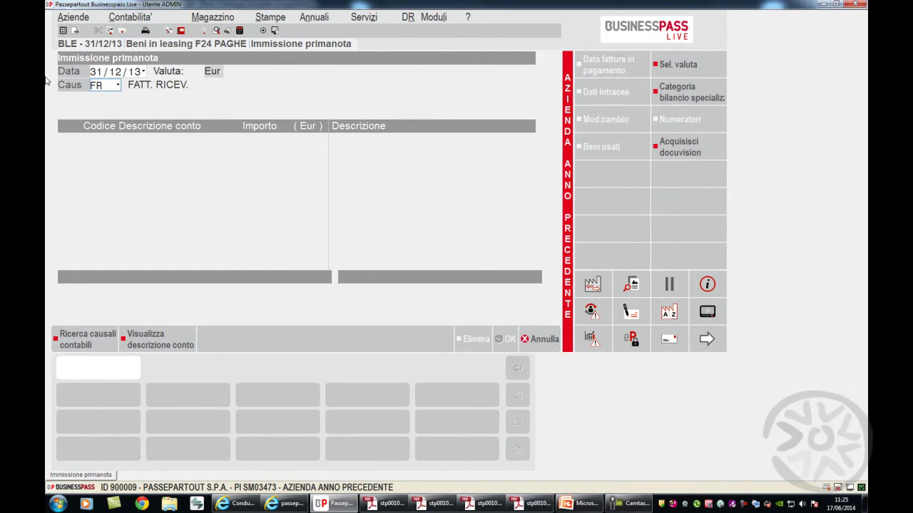
{"action": "left_click", "coordinate": [91, 71]}
{"action": "type", "text": "300613"}
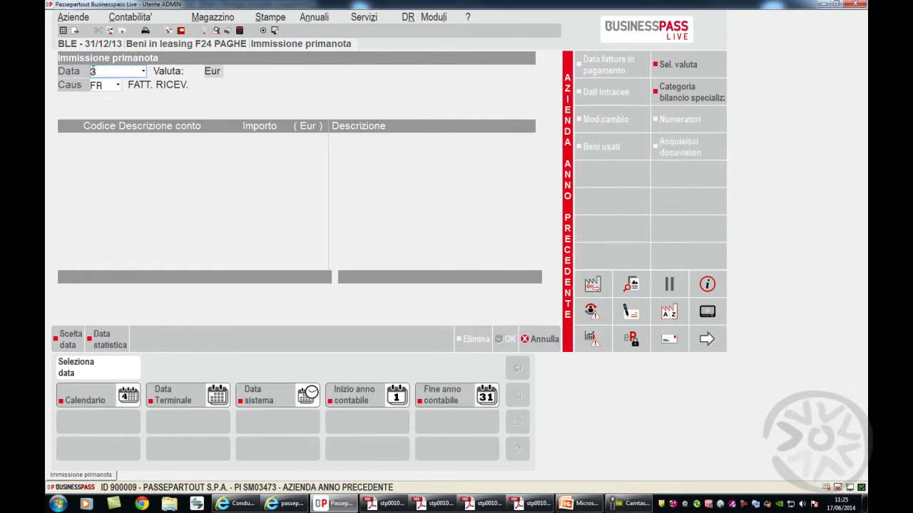
{"action": "key", "text": "Return"}
Step: Enter document number 365 and document date 30/06/13, leaving the description blank and the protocol automatic
{"action": "key", "text": "Return"}
{"action": "key", "text": "Return"}
{"action": "key", "text": "Return"}
{"action": "type", "text": "365"}
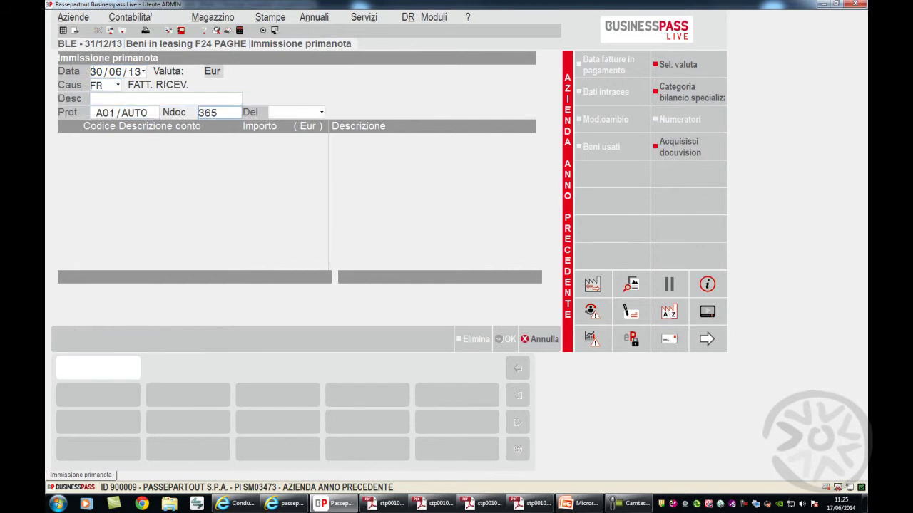
{"action": "key", "text": "Return"}
{"action": "type", "text": "300613"}
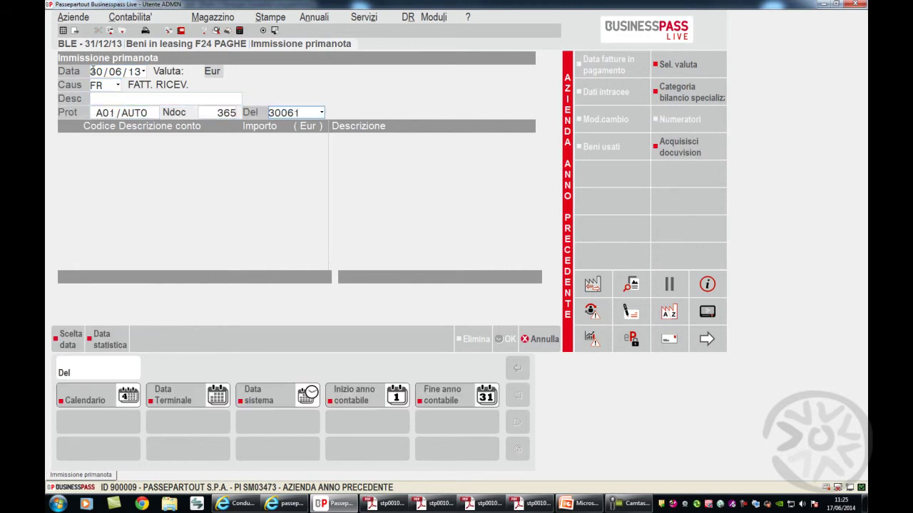
{"action": "key", "text": "Return"}
Step: Enter the supplier Società di leasing on the first line with an amount of 18.500
{"action": "type", "text": "S"}
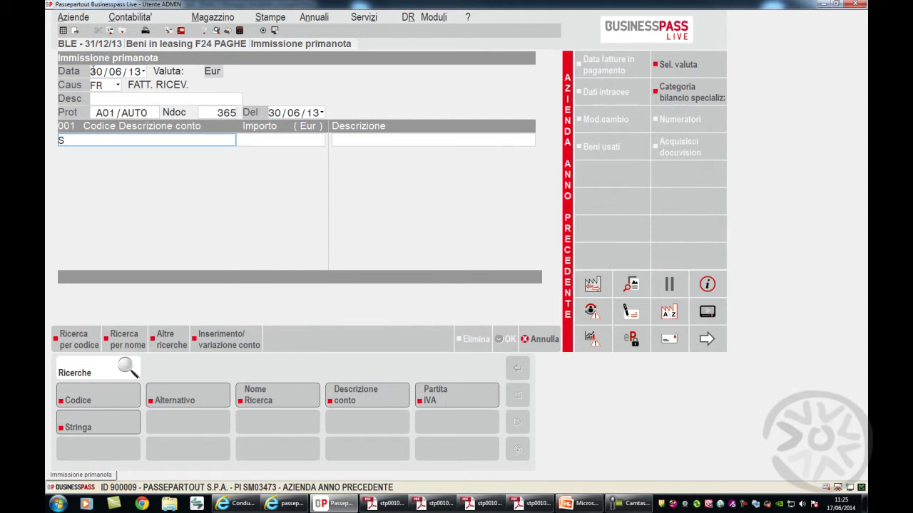
{"action": "key", "text": "Return"}
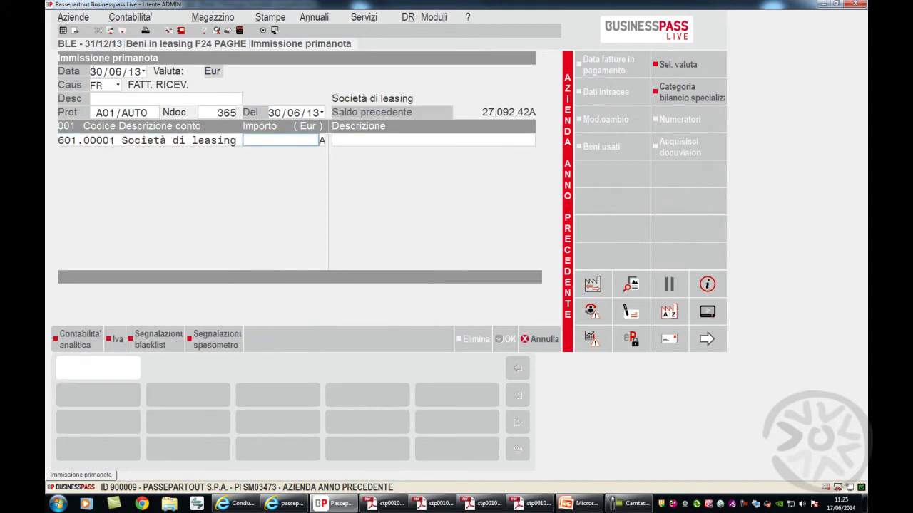
{"action": "type", "text": "18.500"}
{"action": "key", "text": "Return"}
{"action": "key", "text": "Return"}
{"action": "key", "text": "Return"}
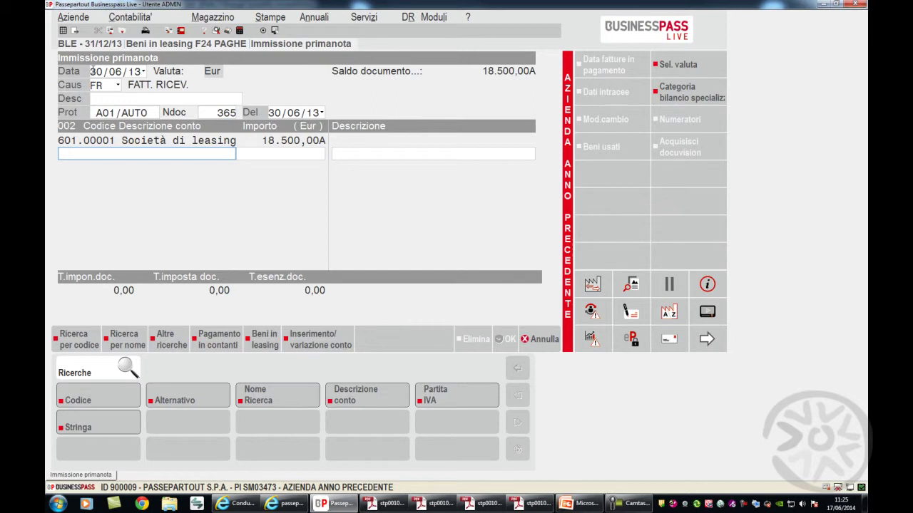
Step: Enter account 717.11 on the second line and link it to leasing asset 2 to open its amortization plan
{"action": "type", "text": "717.11"}
{"action": "key", "text": "Return"}
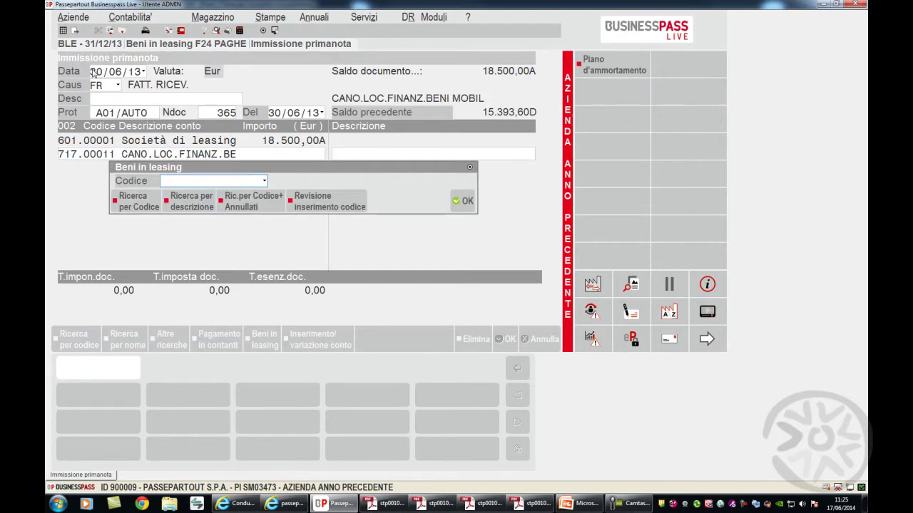
{"action": "type", "text": "2"}
{"action": "key", "text": "Return"}
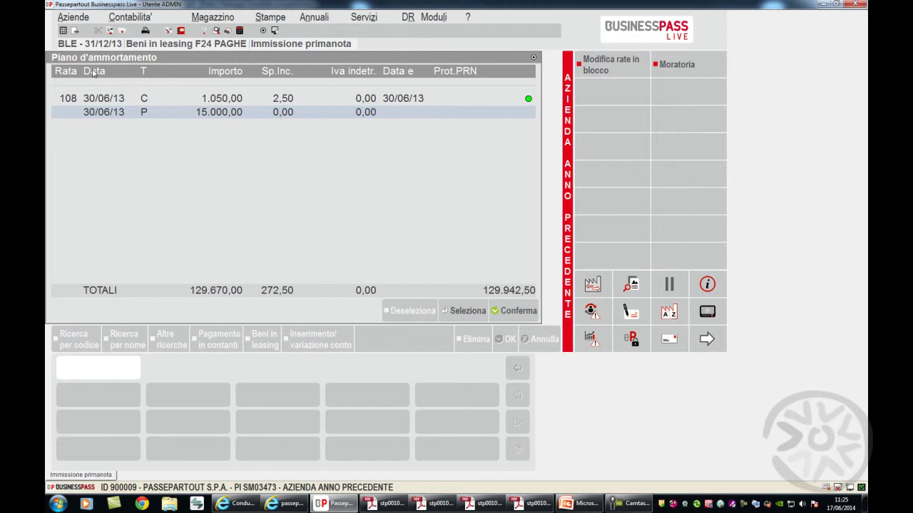
Step: Select the type P redemption instalment dated 30/06/13, set both VAT rates to 22, and confirm it
{"action": "key", "text": "Return"}
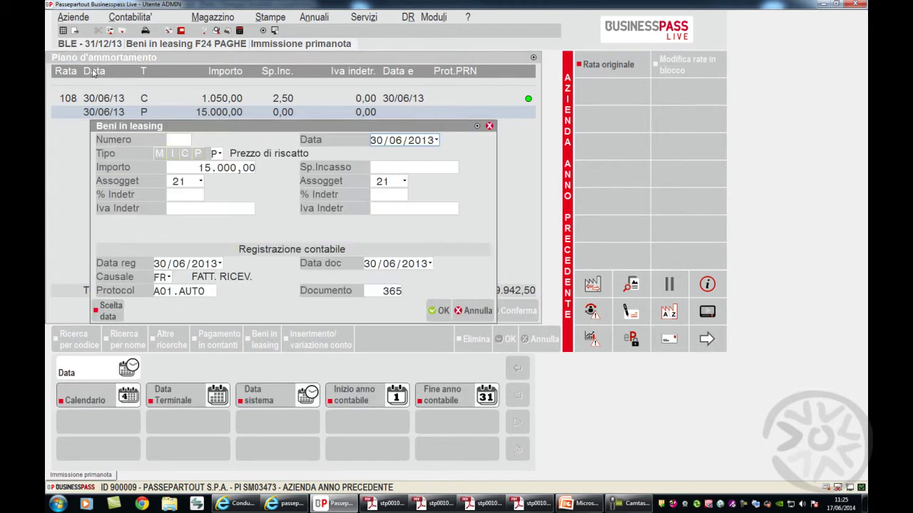
{"action": "key", "text": "Return"}
{"action": "key", "text": "Return"}
{"action": "type", "text": "22"}
{"action": "key", "text": "Return"}
{"action": "type", "text": "22"}
{"action": "key", "text": "Return"}
{"action": "key", "text": "Return"}
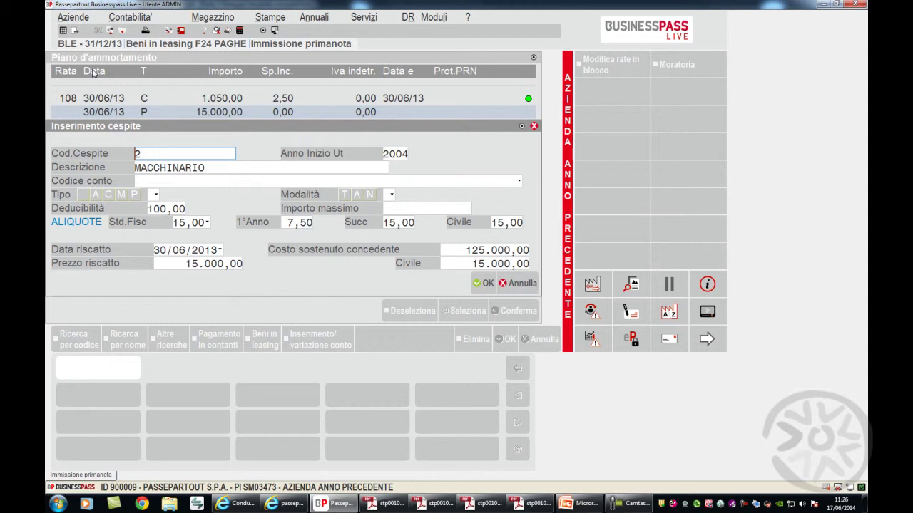
Step: Set the new fixed asset's code to MACCHINARIO EXL
{"action": "type", "text": "MACCHINARIO EC"}
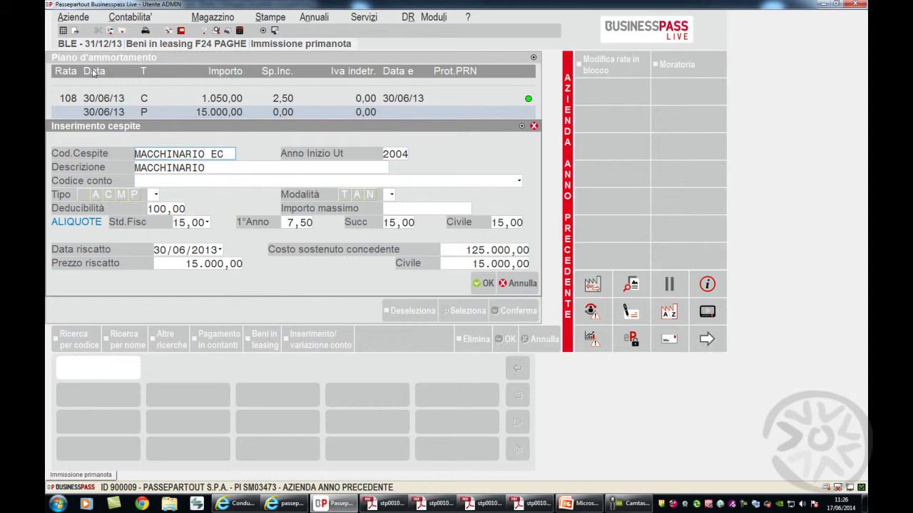
{"action": "key", "text": "BackSpace"}
{"action": "type", "text": "XL"}
{"action": "key", "text": "Tab"}
{"action": "key", "text": "Tab"}
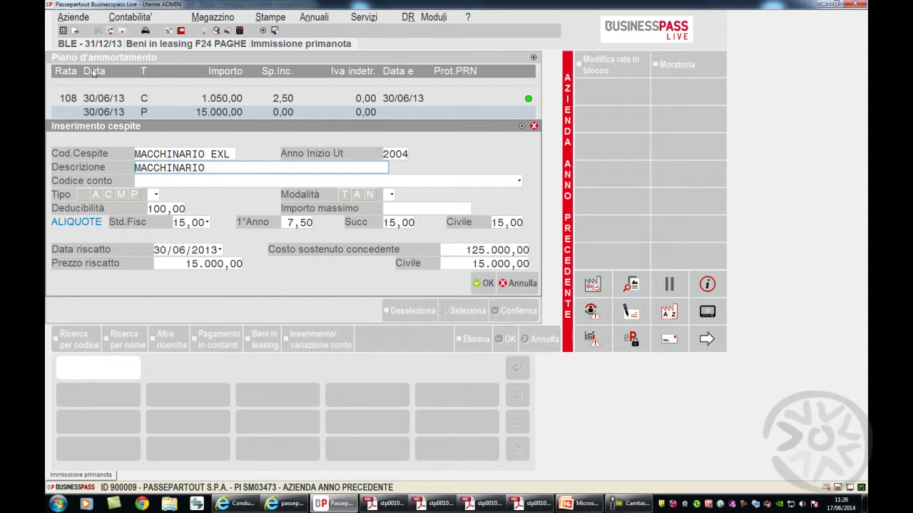
Step: Assign account 104.00013 MACCHINARI to the new fixed asset by looking up the accounts in group 104
{"action": "key", "text": "Tab"}
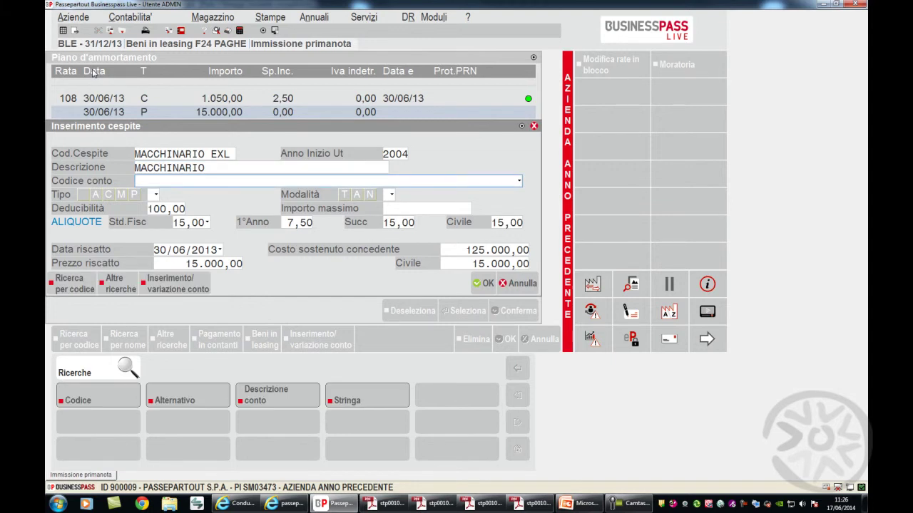
{"action": "type", "text": "104"}
{"action": "key", "text": "Return"}
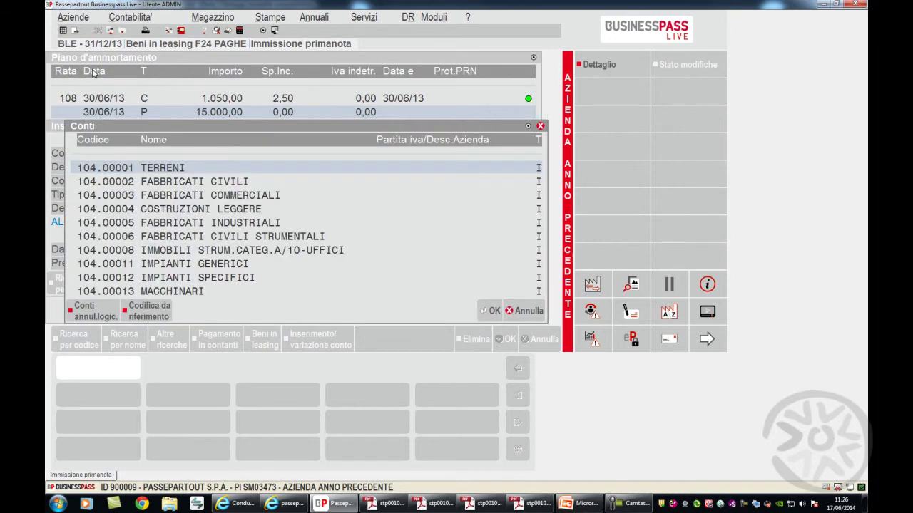
{"action": "key", "text": "Down"}
{"action": "key", "text": "Down"}
{"action": "key", "text": "Down"}
{"action": "key", "text": "Down"}
{"action": "key", "text": "Down"}
{"action": "key", "text": "Down"}
{"action": "key", "text": "Down"}
{"action": "key", "text": "Down"}
{"action": "key", "text": "Down"}
{"action": "key", "text": "Return"}
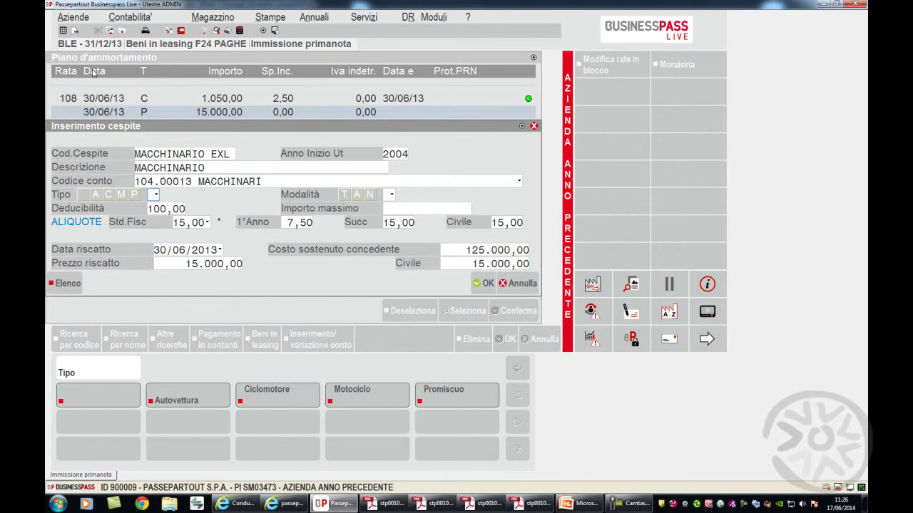
Step: Accept the fixed asset's proposed type, deductibility, depreciation rates and redemption data, then confirm its creation
{"action": "key", "text": "Return"}
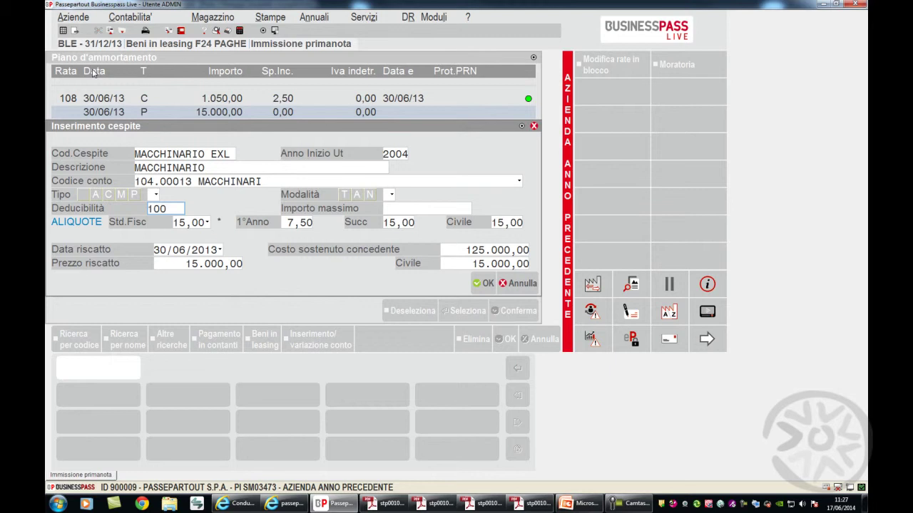
{"action": "key", "text": "Return"}
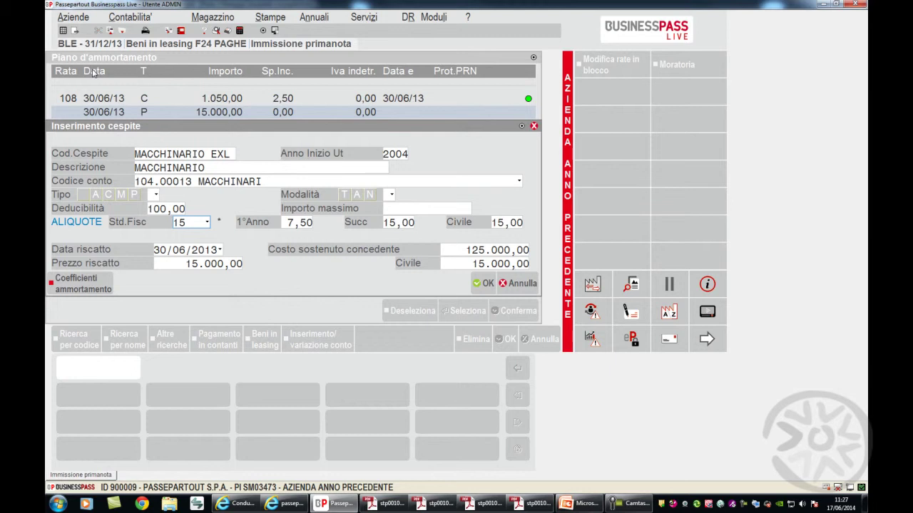
{"action": "key", "text": "Return"}
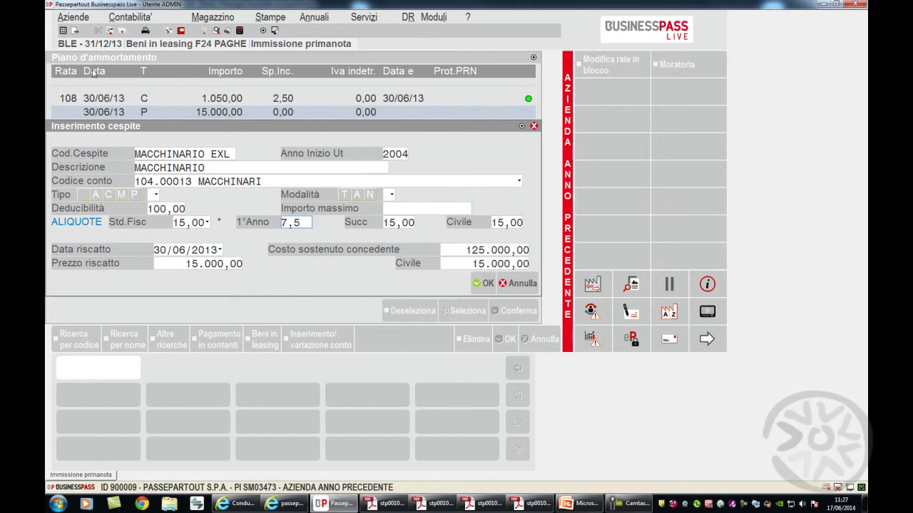
{"action": "key", "text": "Return"}
{"action": "key", "text": "Return"}
{"action": "key", "text": "Return"}
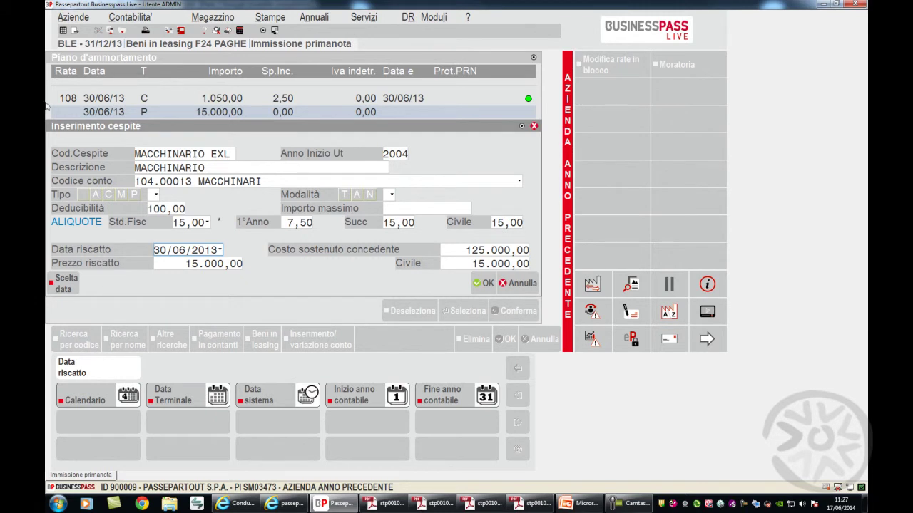
{"action": "left_click", "coordinate": [484, 286]}
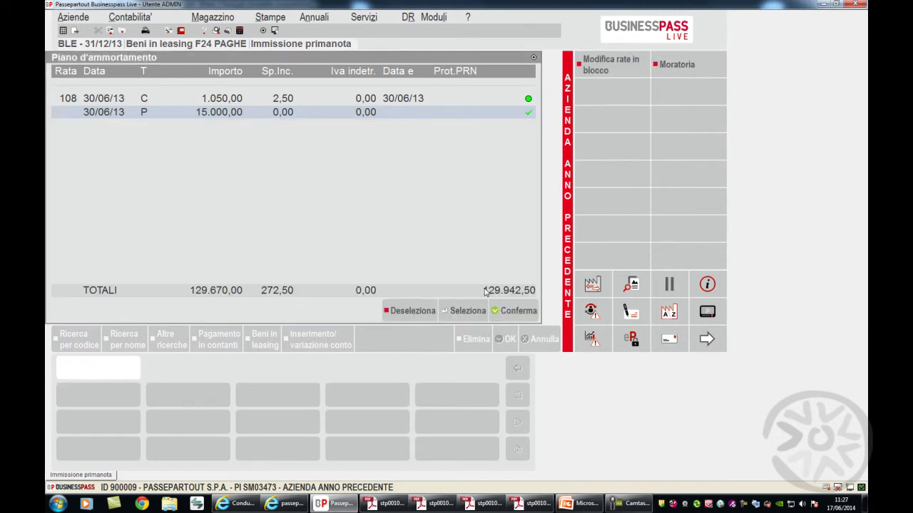
Step: Confirm the amortization plan and accept the 22% VAT and 15.000 amount on the MACCHINARI line
{"action": "left_click", "coordinate": [499, 311]}
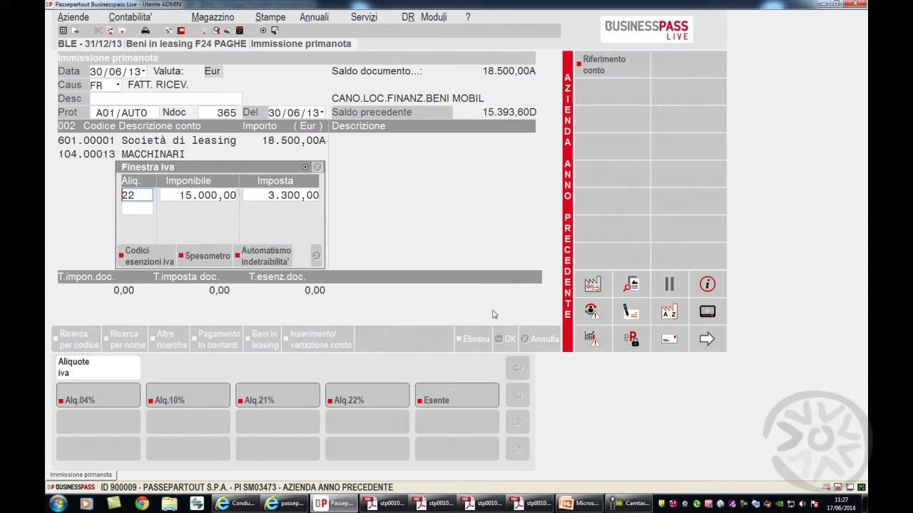
{"action": "key", "text": "Return"}
{"action": "key", "text": "Return"}
{"action": "key", "text": "Return"}
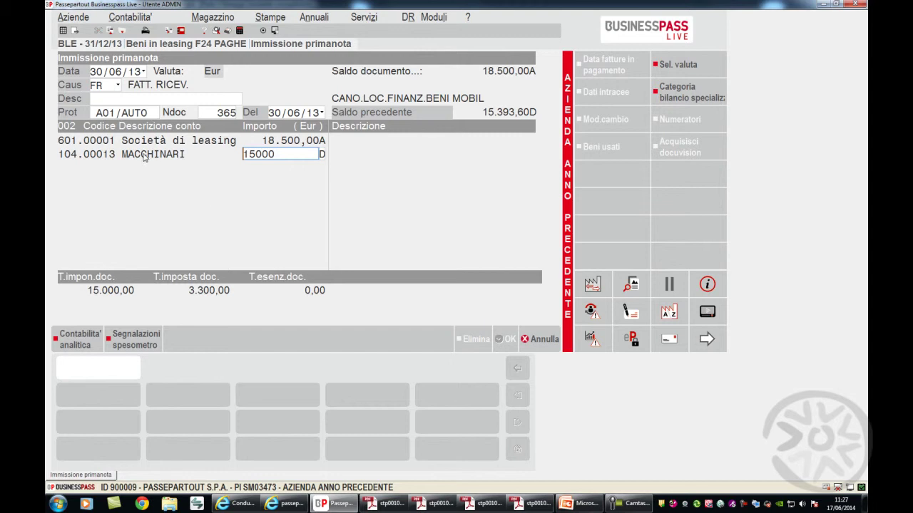
{"action": "key", "text": "Return"}
{"action": "key", "text": "Return"}
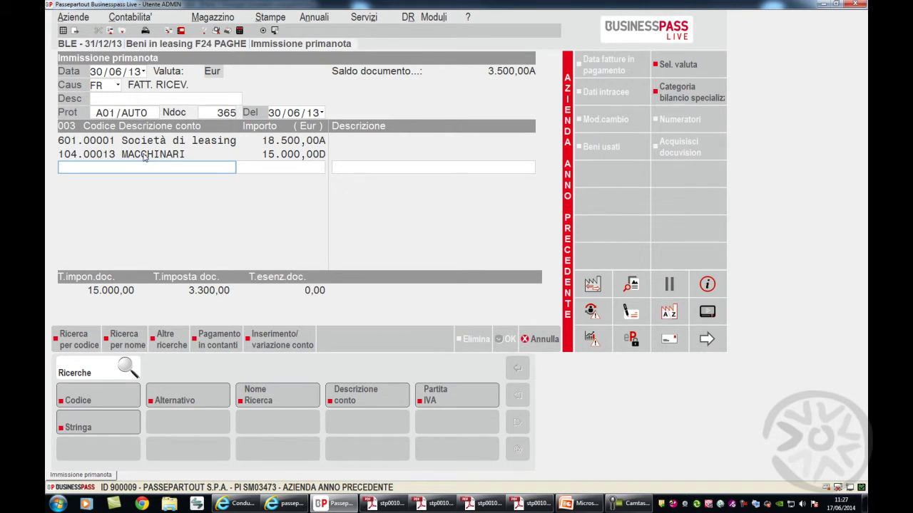
Step: Go back to the Società di leasing line and correct its amount to 18.300
{"action": "key", "text": "Return"}
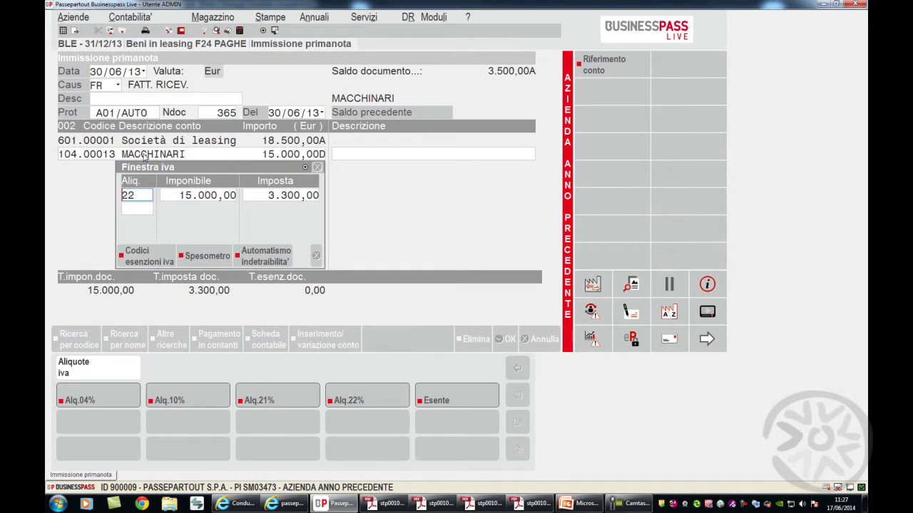
{"action": "key", "text": "Return"}
{"action": "key", "text": "Return"}
{"action": "key", "text": "Return"}
{"action": "key", "text": "Return"}
{"action": "key", "text": "Return"}
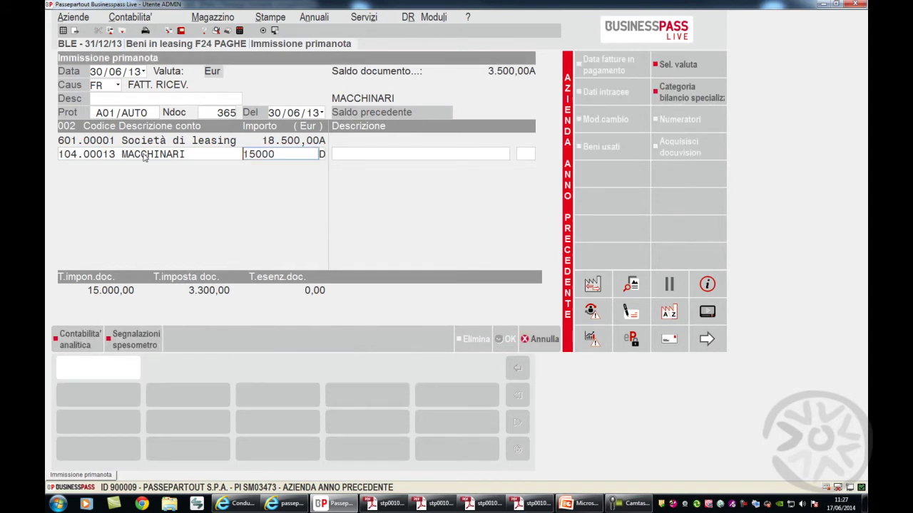
{"action": "key", "text": "Up"}
{"action": "key", "text": "Up"}
{"action": "type", "text": "18.300"}
{"action": "key", "text": "Return"}
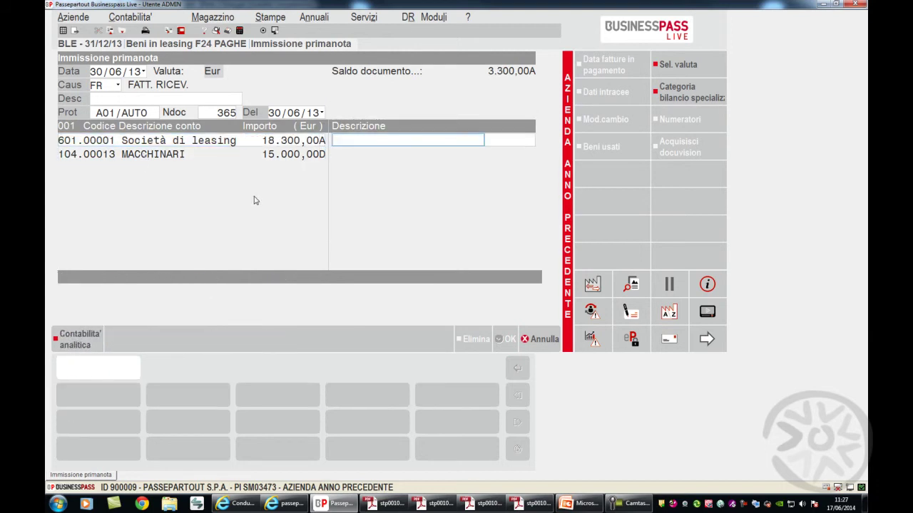
Step: Complete the redemption invoice with its IVA SU ACQUISTI line and save the entry
{"action": "key", "text": "Return"}
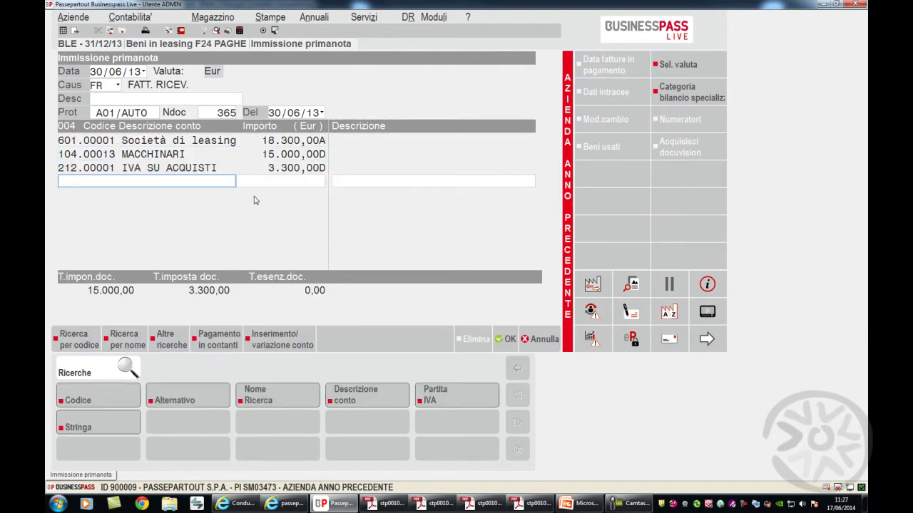
{"action": "left_click", "coordinate": [509, 340]}
{"action": "left_click", "coordinate": [402, 228]}
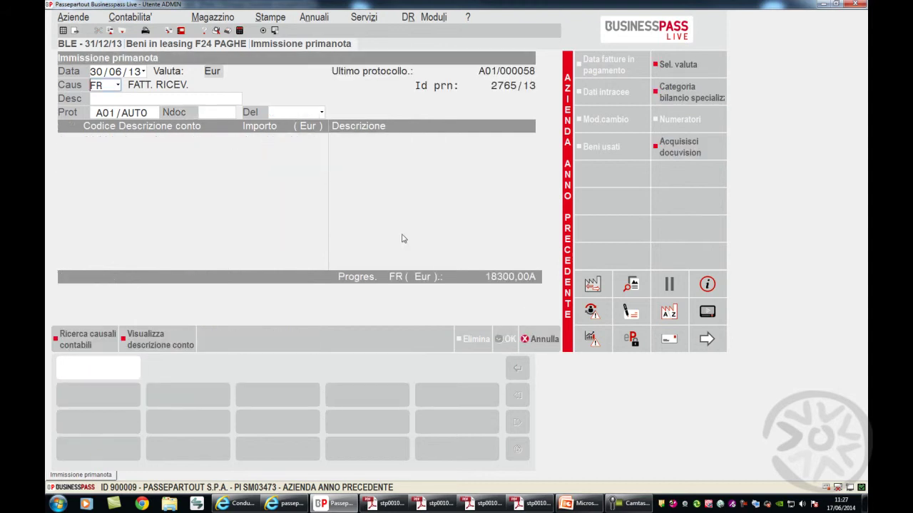
Step: Open the current-year fixed asset record of MACCHINARIO EXL and examine its costs and depreciation
{"action": "left_click", "coordinate": [131, 17]}
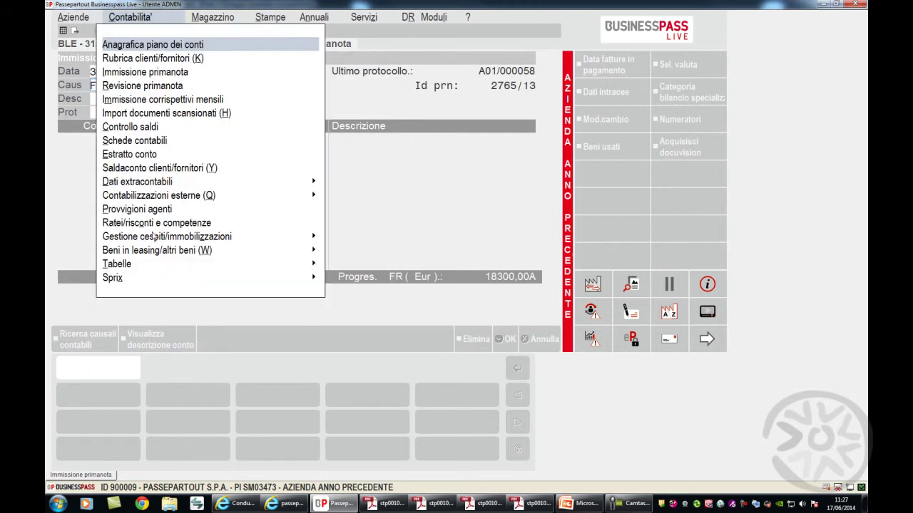
{"action": "mouse_move", "coordinate": [161, 239]}
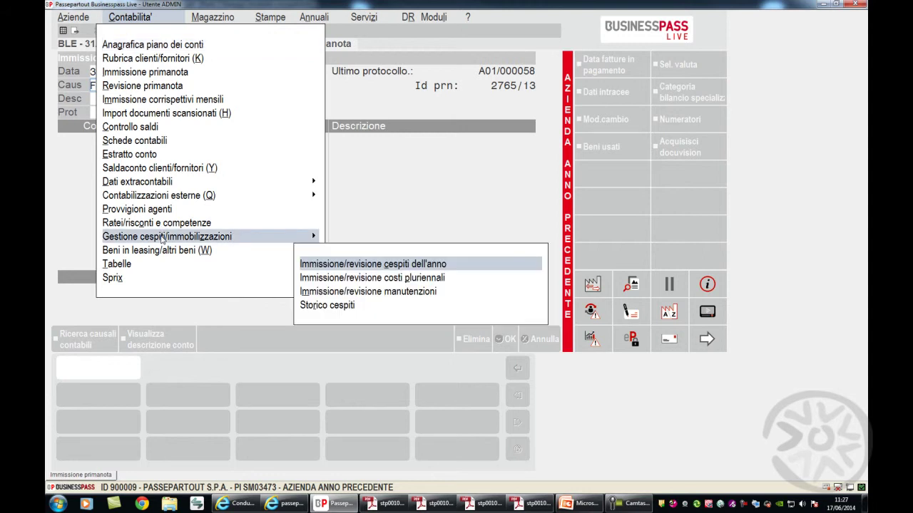
{"action": "key", "text": "Return"}
{"action": "key", "text": "Return"}
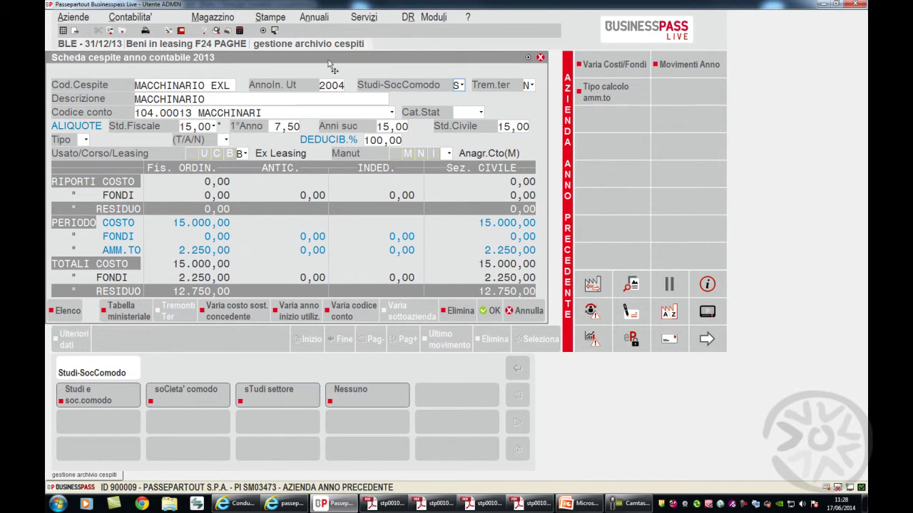
Step: Check the accrual/deferral calculation of leased asset 2 in the annual leasing calculations, then close them
{"action": "left_click", "coordinate": [321, 20]}
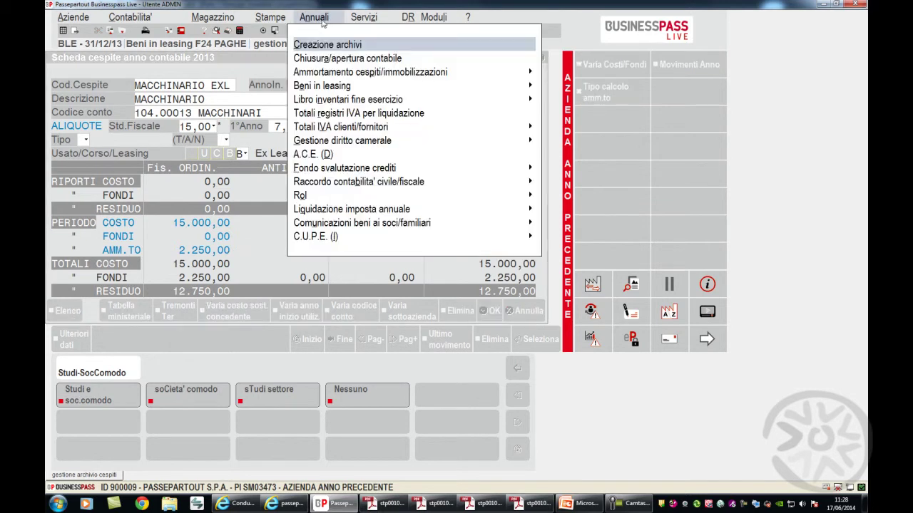
{"action": "left_click", "coordinate": [323, 85]}
{"action": "left_click", "coordinate": [397, 119]}
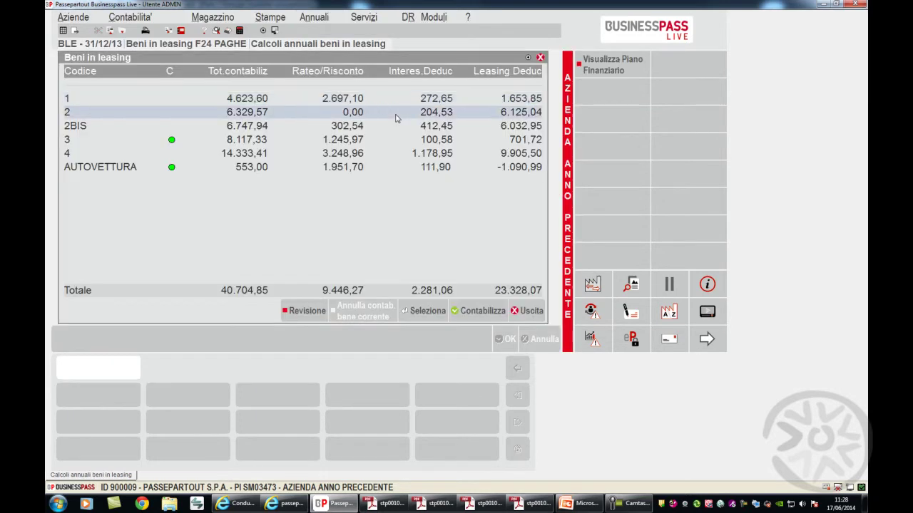
{"action": "double_click", "coordinate": [396, 115]}
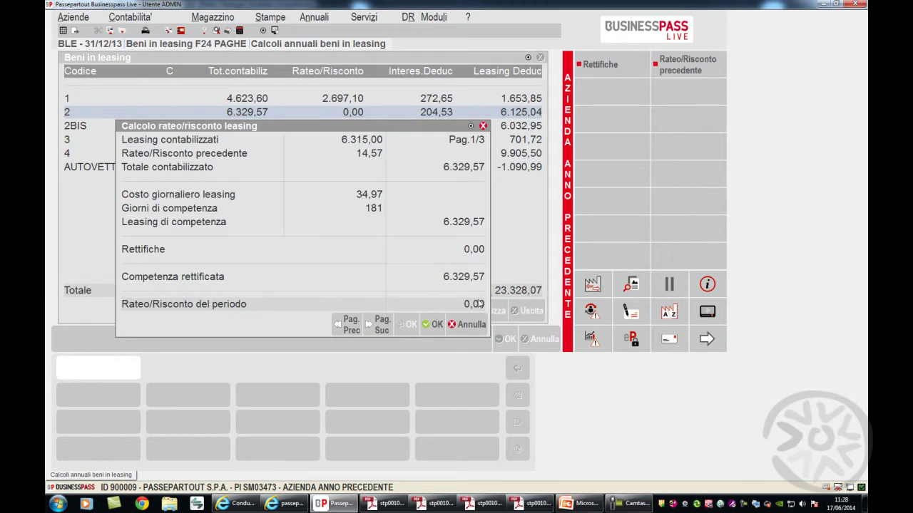
{"action": "left_click", "coordinate": [435, 326]}
{"action": "left_click", "coordinate": [531, 311]}
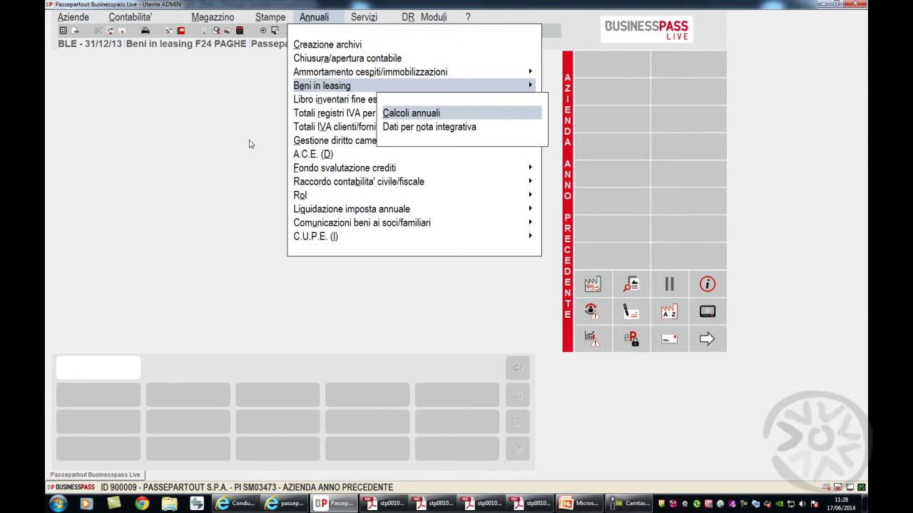
Step: Start a new journal entry dated 30/06/13 with accounting reason FR and no description
{"action": "left_click", "coordinate": [138, 18]}
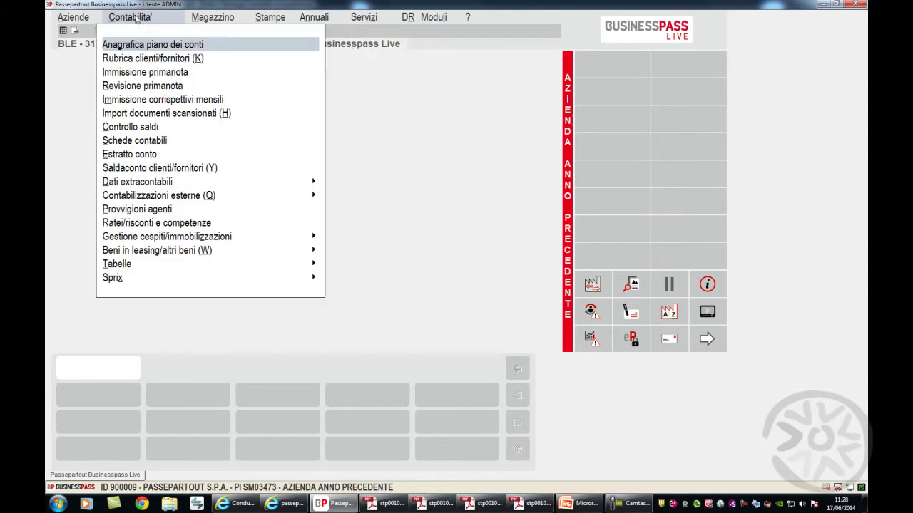
{"action": "left_click", "coordinate": [139, 74]}
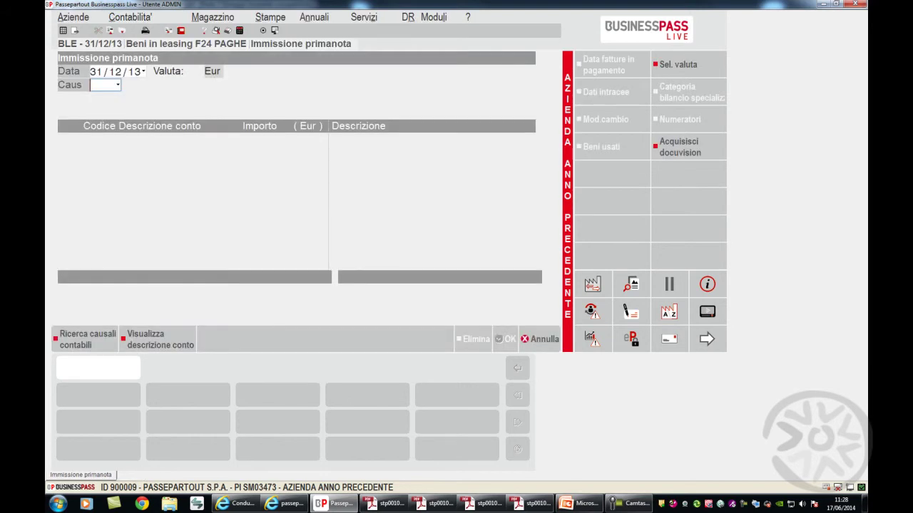
{"action": "left_click", "coordinate": [116, 71]}
{"action": "type", "text": "30/06/13"}
{"action": "key", "text": "Return"}
{"action": "type", "text": "FR"}
{"action": "key", "text": "Return"}
{"action": "key", "text": "Return"}
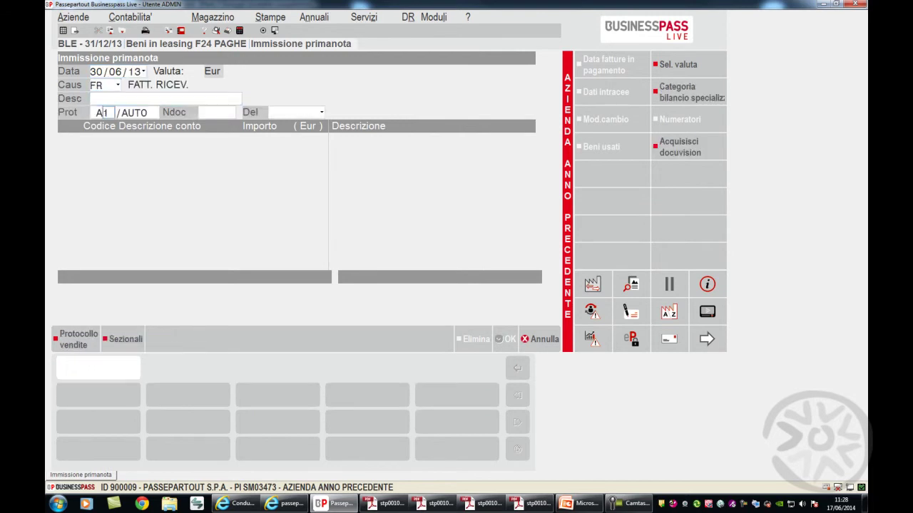
Step: Accept the proposed protocol series and enter document number 365 dated 30/06/13
{"action": "key", "text": "Return"}
{"action": "type", "text": "365"}
{"action": "key", "text": "Return"}
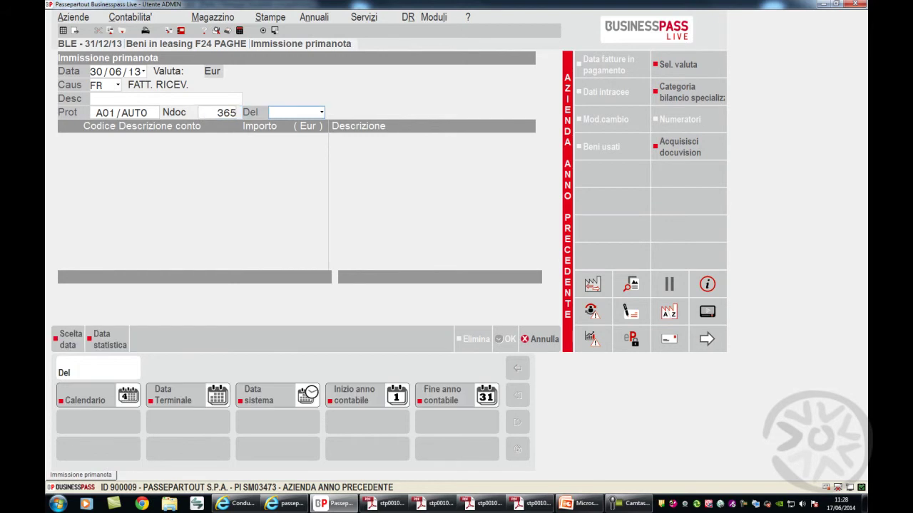
{"action": "type", "text": "300613"}
{"action": "key", "text": "Return"}
Step: Enter the Società di leasing supplier line with an amount of 21.961,50
{"action": "type", "text": "S"}
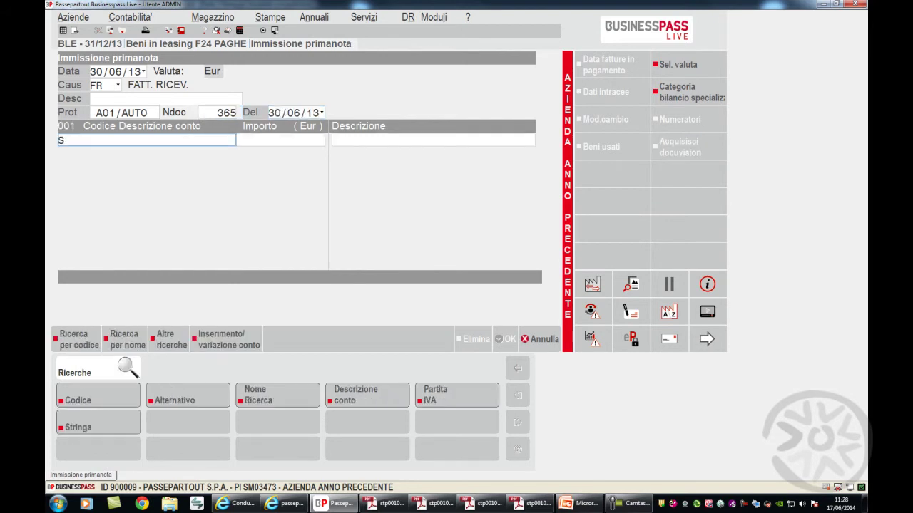
{"action": "key", "text": "Return"}
{"action": "type", "text": "21.961,5"}
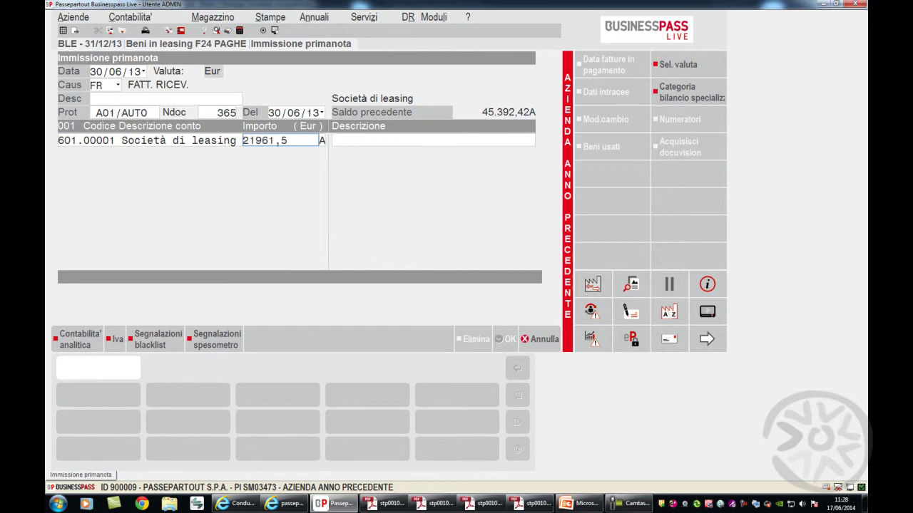
{"action": "key", "text": "Return"}
{"action": "key", "text": "Return"}
Step: Enter account 717.00011 on the second line and link it to leased asset 2BIS MACCHINARIO
{"action": "type", "text": "717.11"}
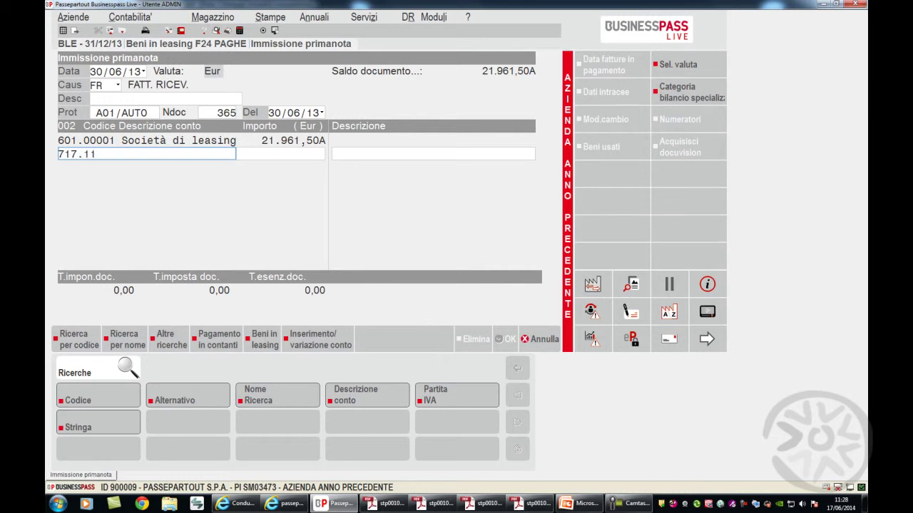
{"action": "key", "text": "Return"}
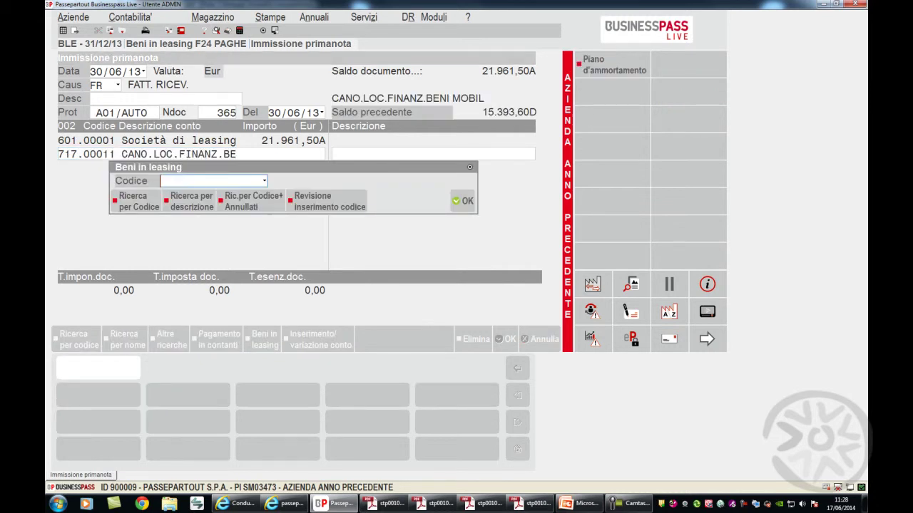
{"action": "type", "text": "2"}
{"action": "key", "text": "Return"}
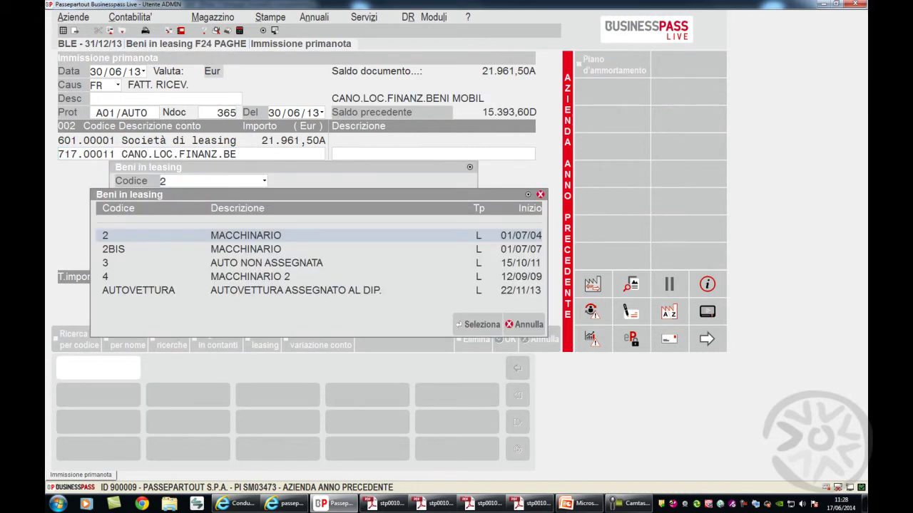
{"action": "key", "text": "Down"}
{"action": "key", "text": "Return"}
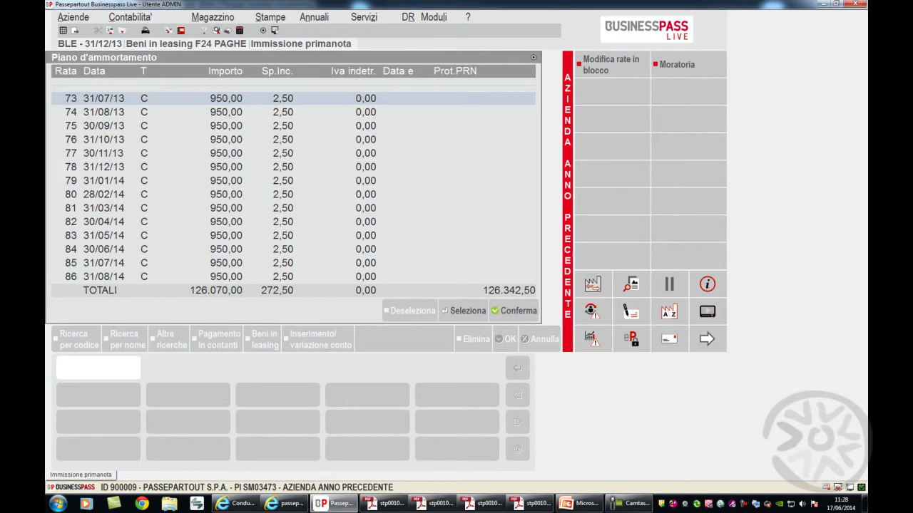
Step: Open the 15.000 redemption price row at the end of the amortization plan for asset 2BIS
{"action": "key", "text": "Up"}
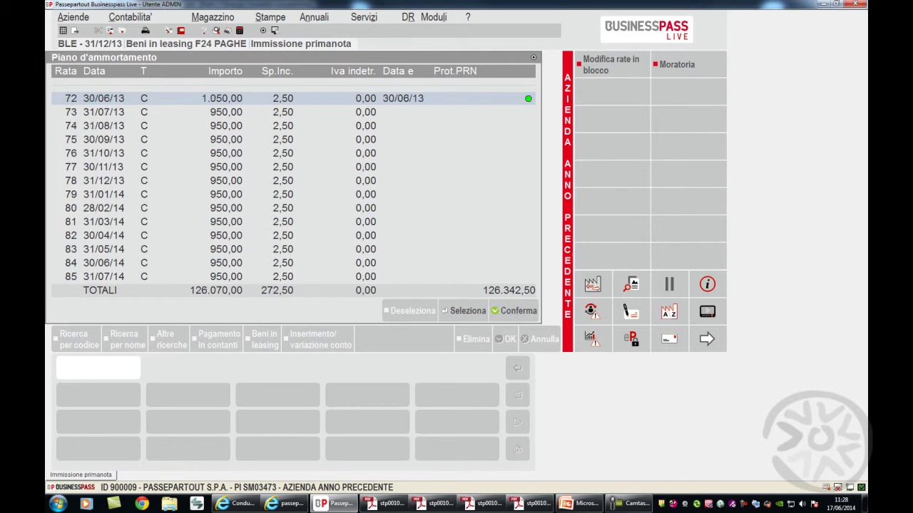
{"action": "key", "text": "Down"}
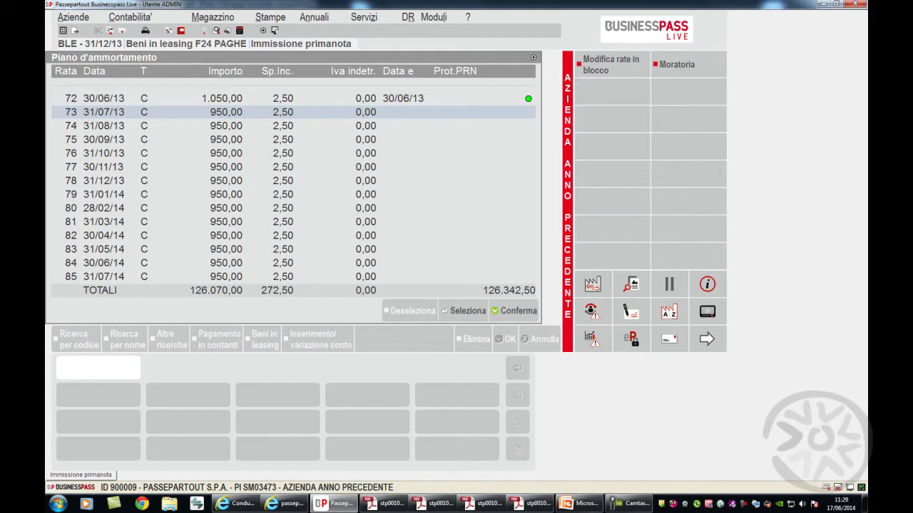
{"action": "key", "text": "Page_Down"}
{"action": "key", "text": "Page_Down"}
{"action": "key", "text": "Page_Down"}
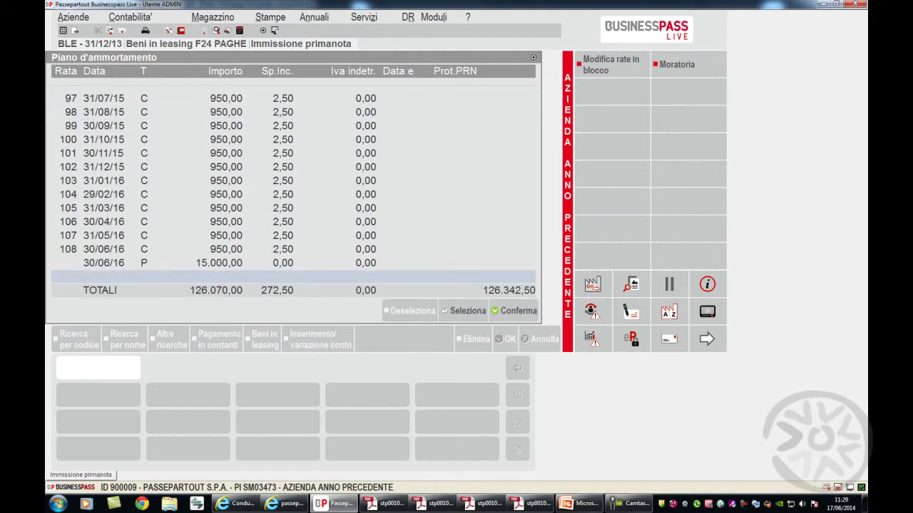
{"action": "key", "text": "Up"}
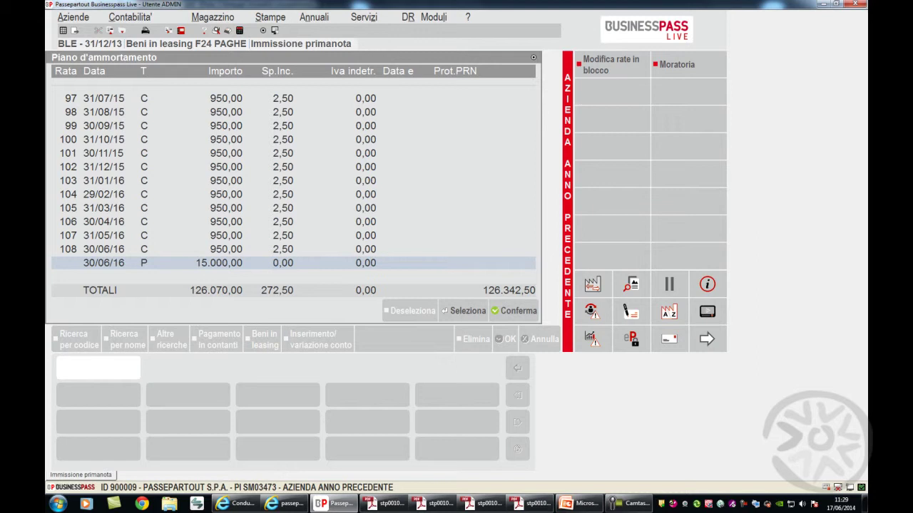
{"action": "key", "text": "Return"}
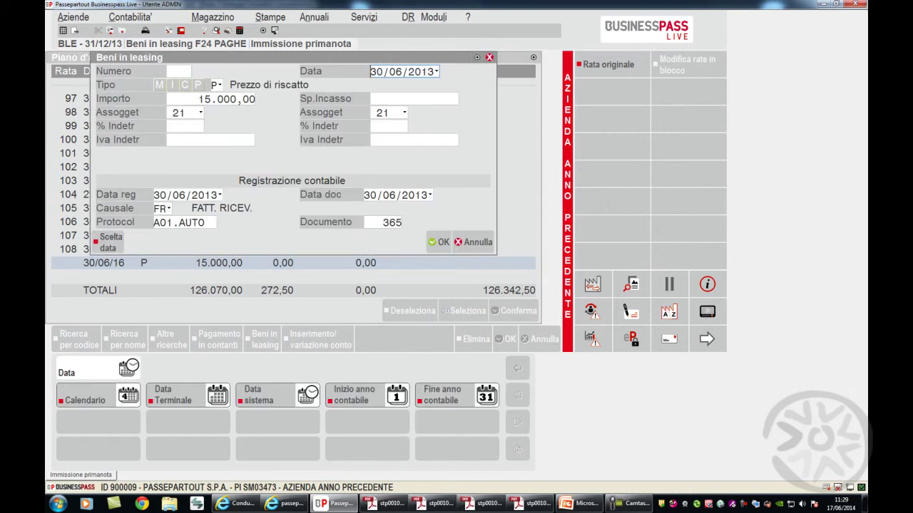
Step: Set the redemption price to 18.150 with VAT rate 22 and confirm the row
{"action": "key", "text": "Return"}
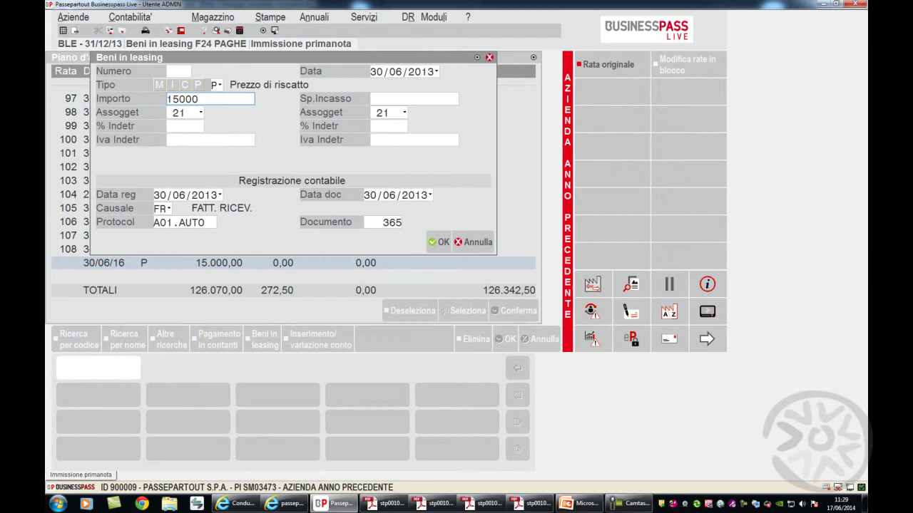
{"action": "key", "text": "BackSpace"}
{"action": "key", "text": "BackSpace"}
{"action": "key", "text": "BackSpace"}
{"action": "key", "text": "BackSpace"}
{"action": "key", "text": "BackSpace"}
{"action": "type", "text": "18150"}
{"action": "key", "text": "Return"}
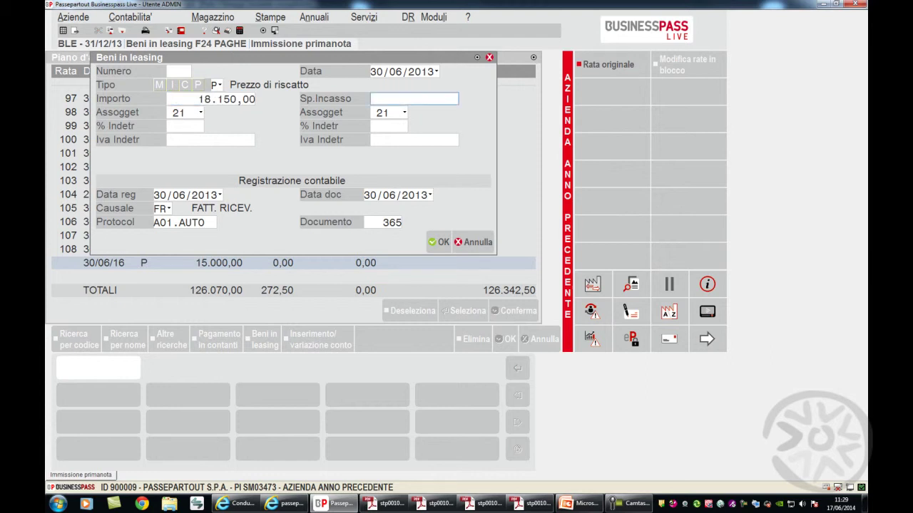
{"action": "type", "text": "22"}
{"action": "key", "text": "Return"}
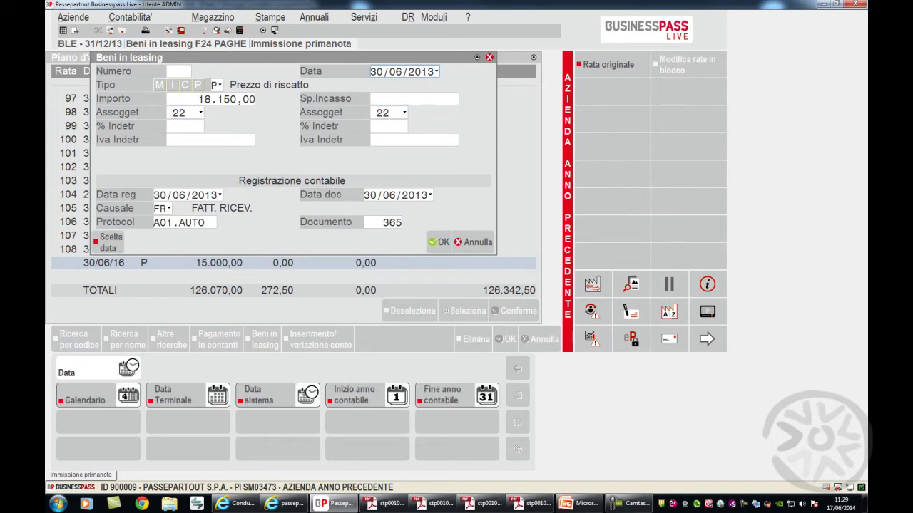
{"action": "key", "text": "F10"}
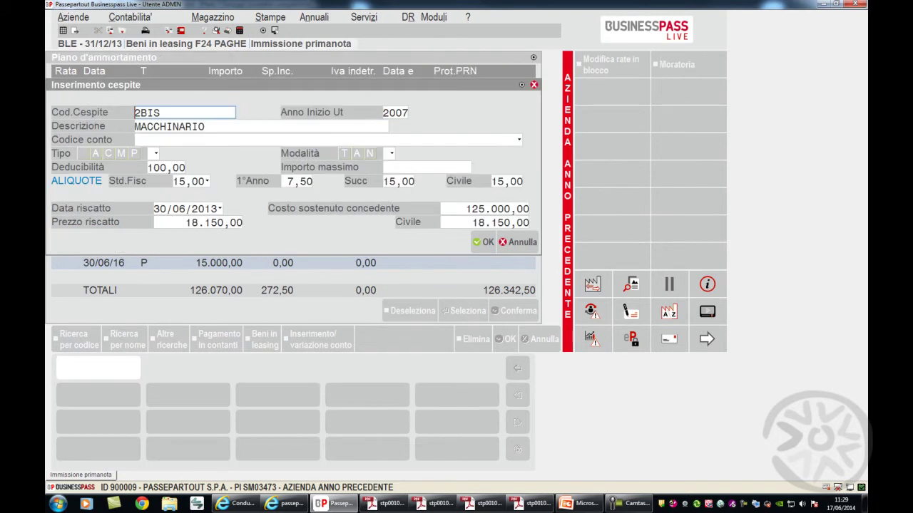
Step: Create fixed asset 2BIS MACCHINARIO, assigning account 104.00013 MACCHINARI by searching for MACC
{"action": "key", "text": "Return"}
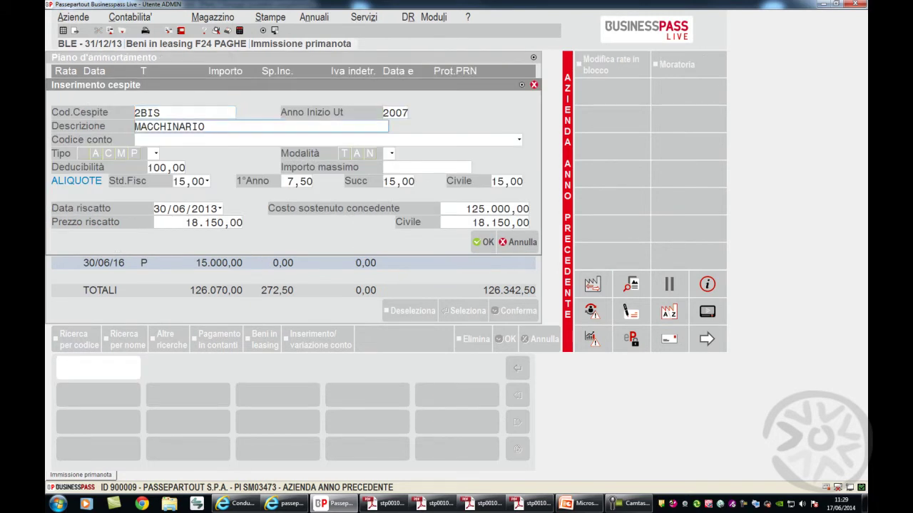
{"action": "type", "text": "MACC"}
{"action": "key", "text": "Return"}
{"action": "key", "text": "Down"}
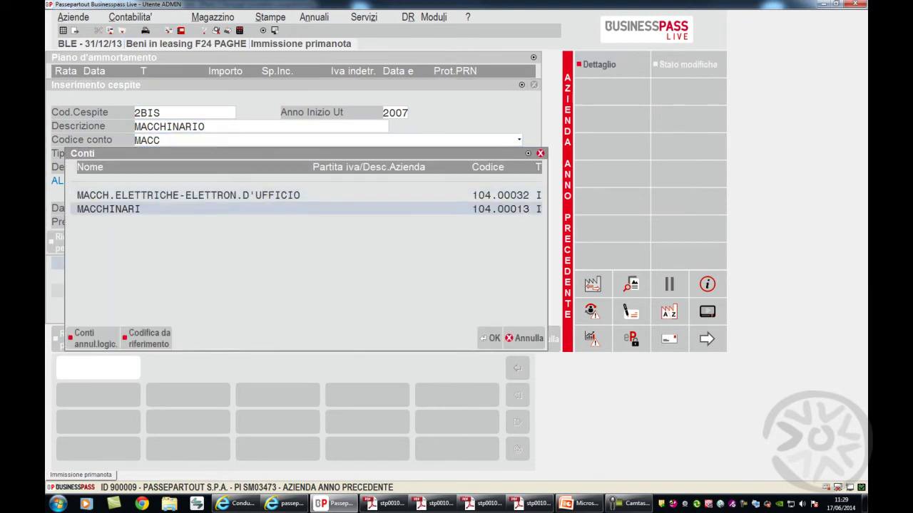
{"action": "key", "text": "Return"}
{"action": "key", "text": "F10"}
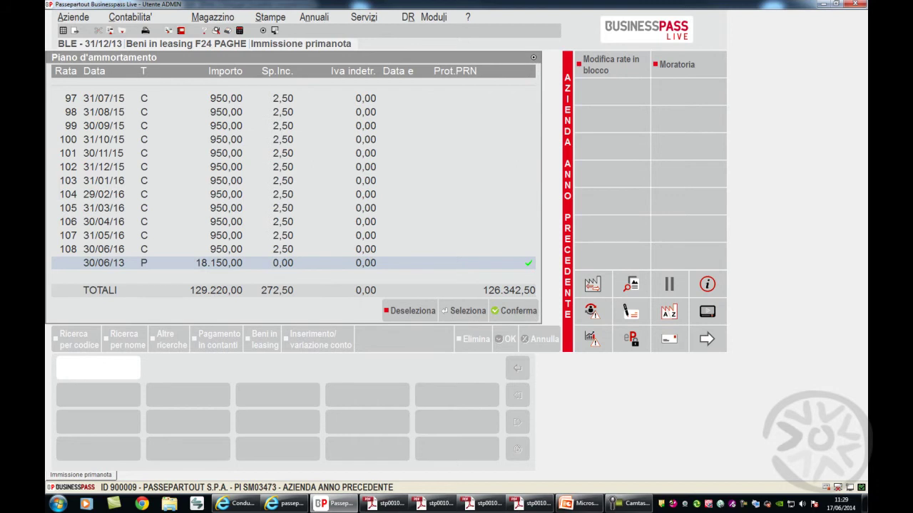
Step: Confirm the amortization plan and accept the proposed VAT and 18.150 amount on the MACCHINARI line
{"action": "key", "text": "F10"}
{"action": "key", "text": "Return"}
{"action": "key", "text": "F10"}
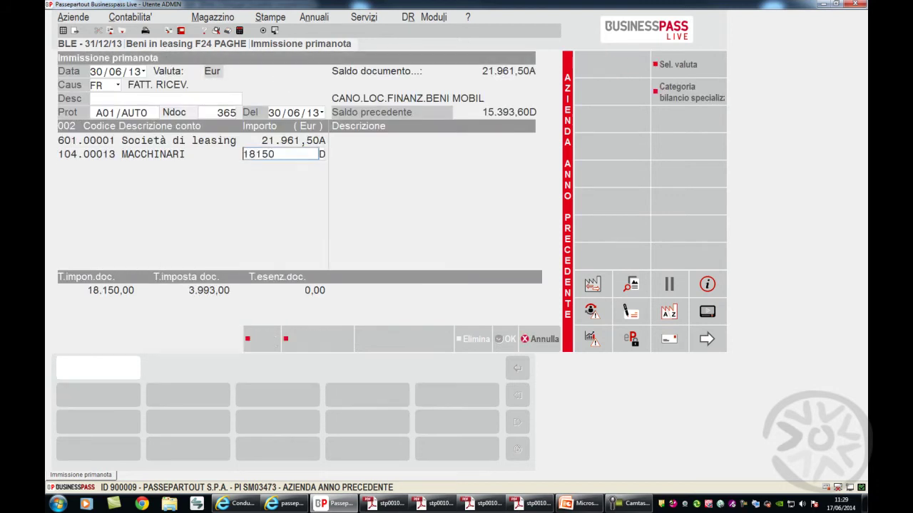
{"action": "key", "text": "Return"}
Step: Go back to the MACCHINARI line, correct its VAT rate to 21 and confirm the VAT breakdown
{"action": "key", "text": "Up"}
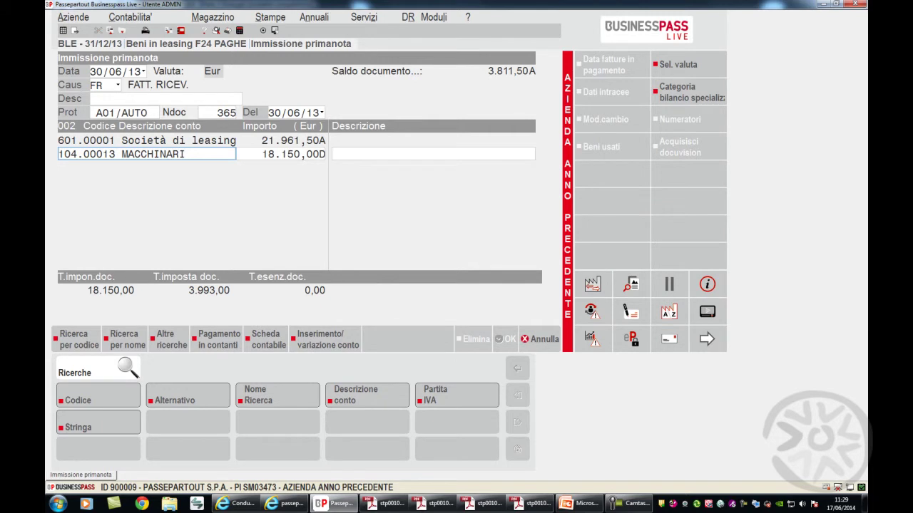
{"action": "key", "text": "Return"}
{"action": "type", "text": "21"}
{"action": "key", "text": "Return"}
{"action": "key", "text": "Return"}
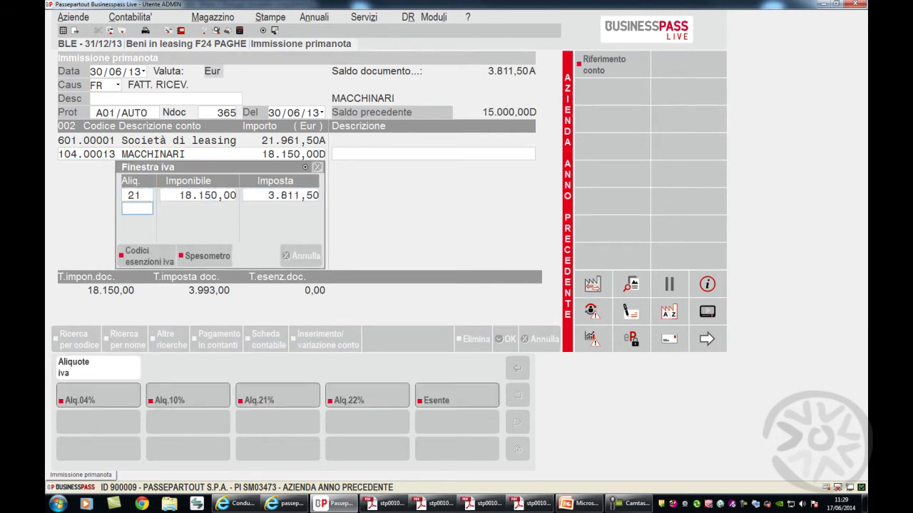
{"action": "key", "text": "Return"}
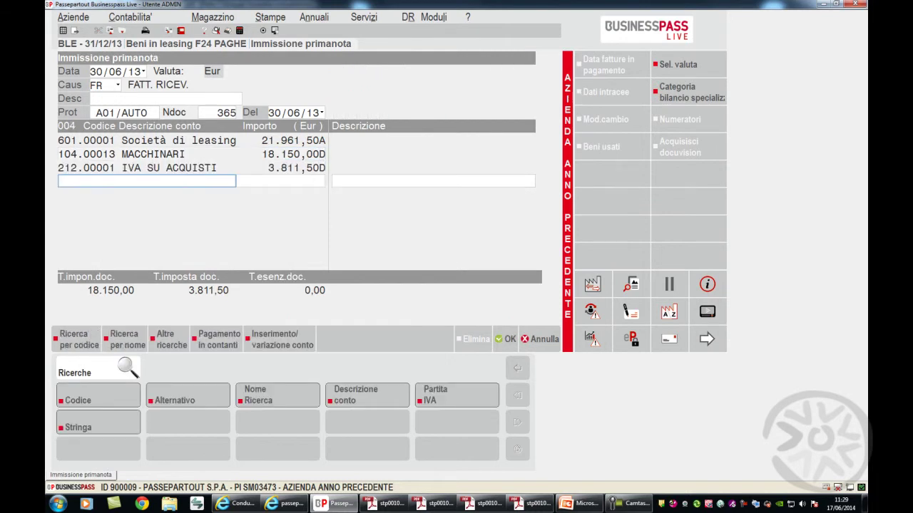
Step: Change the redemption invoice's document number to 25 and save the entry, accepting the earlier registration date
{"action": "key", "text": "F10"}
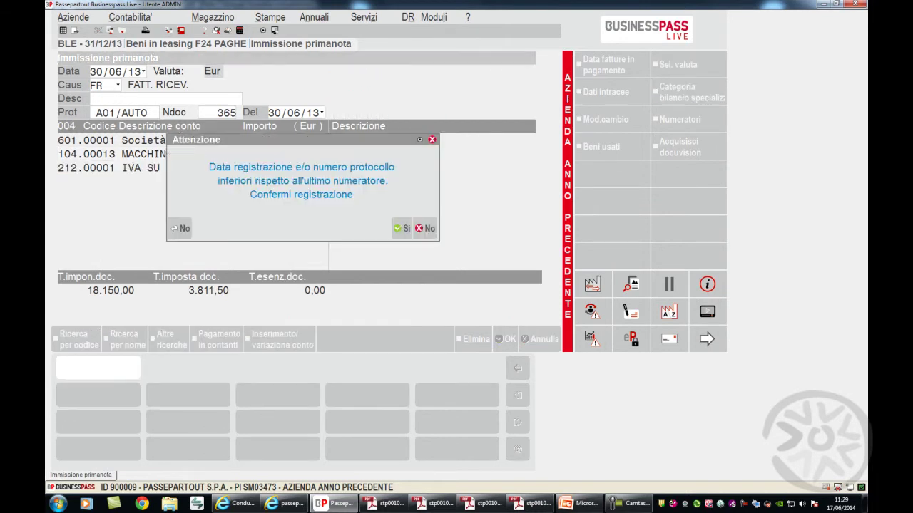
{"action": "key", "text": "F10"}
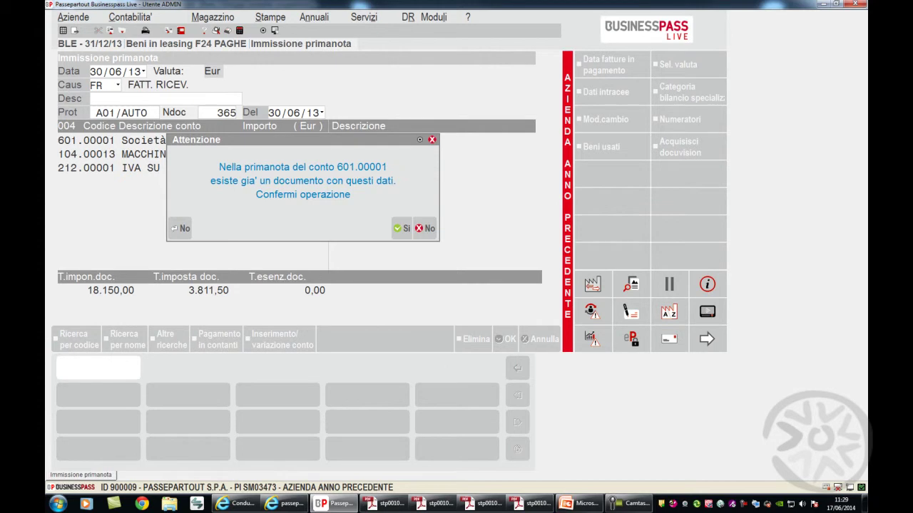
{"action": "key", "text": "Return"}
{"action": "type", "text": "25"}
{"action": "key", "text": "Return"}
{"action": "key", "text": "F10"}
{"action": "key", "text": "F10"}
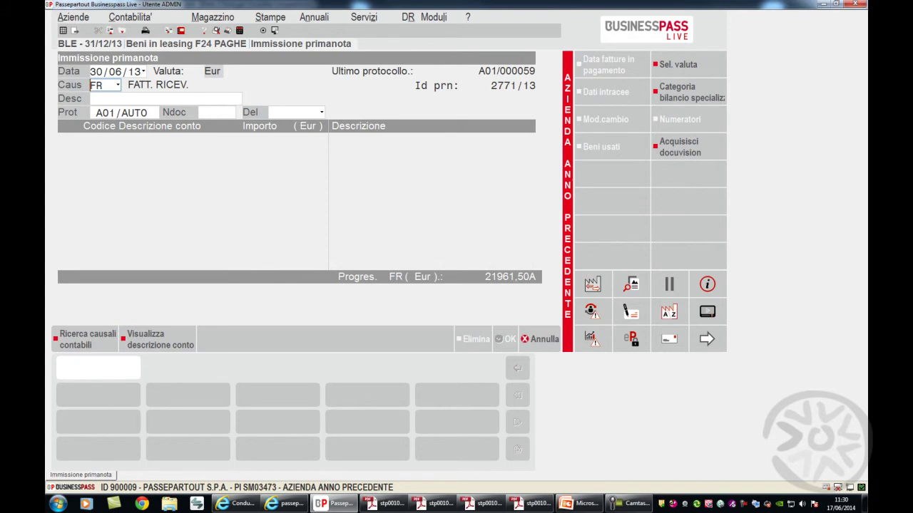
Step: Open the fixed asset archive and view the record of asset 2BIS MACCHINARIO
{"action": "key", "text": "alt+c"}
{"action": "key", "text": "Down"}
{"action": "key", "text": "Down"}
{"action": "key", "text": "Down"}
{"action": "key", "text": "Down"}
{"action": "key", "text": "Down"}
{"action": "key", "text": "Down"}
{"action": "key", "text": "Down"}
{"action": "key", "text": "Down"}
{"action": "key", "text": "Down"}
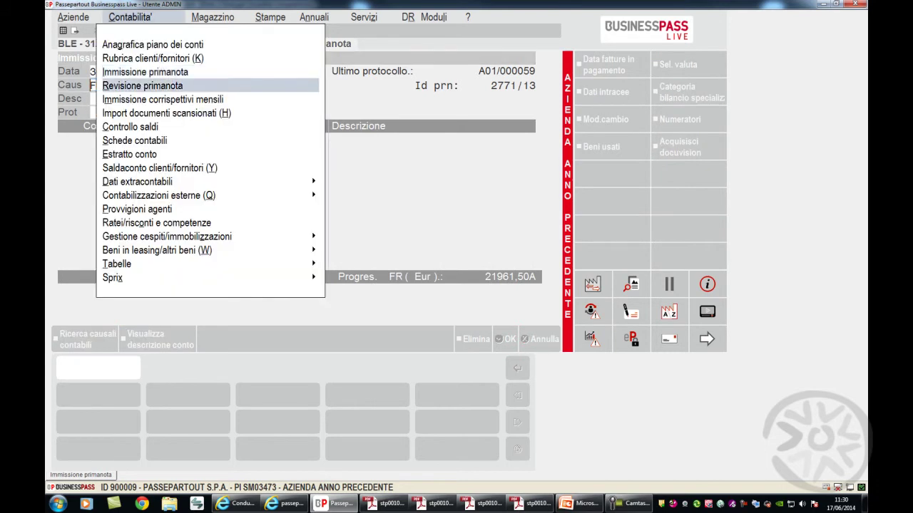
{"action": "key", "text": "Down"}
{"action": "key", "text": "Down"}
{"action": "key", "text": "Down"}
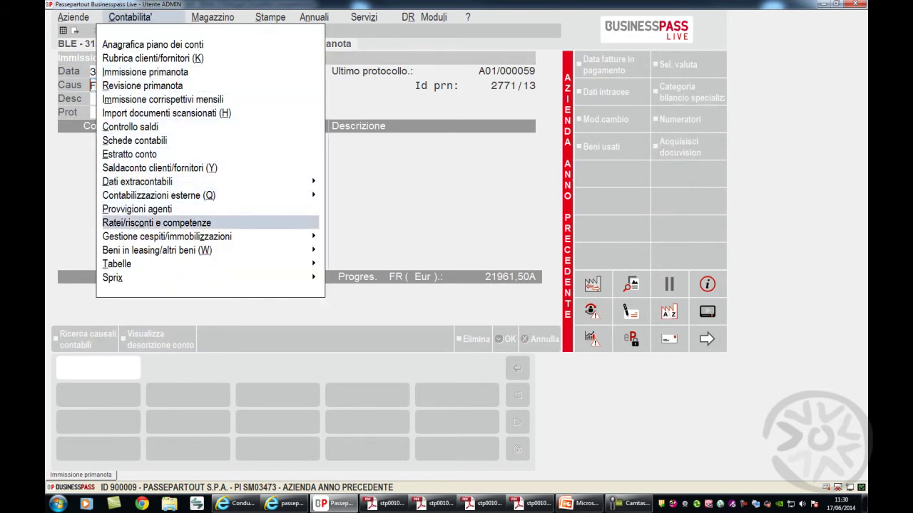
{"action": "key", "text": "Right"}
{"action": "key", "text": "Return"}
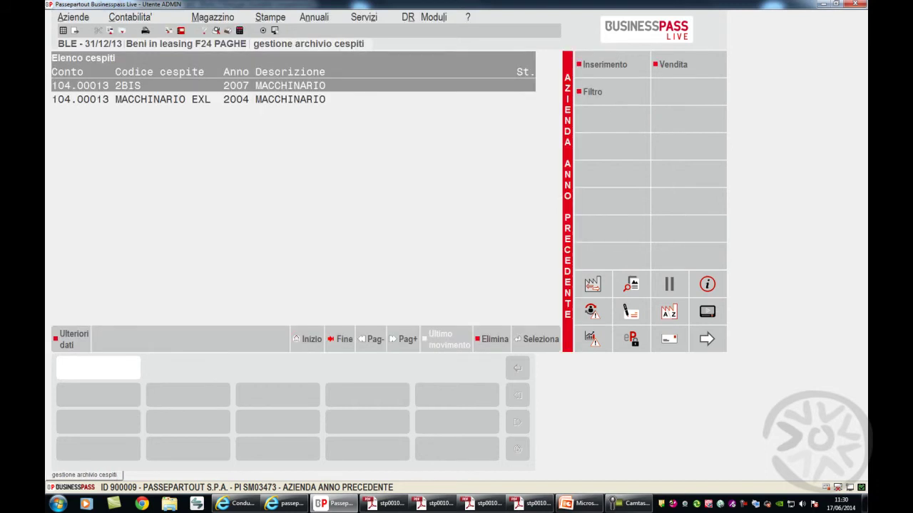
{"action": "key", "text": "Return"}
{"action": "key", "text": "Escape"}
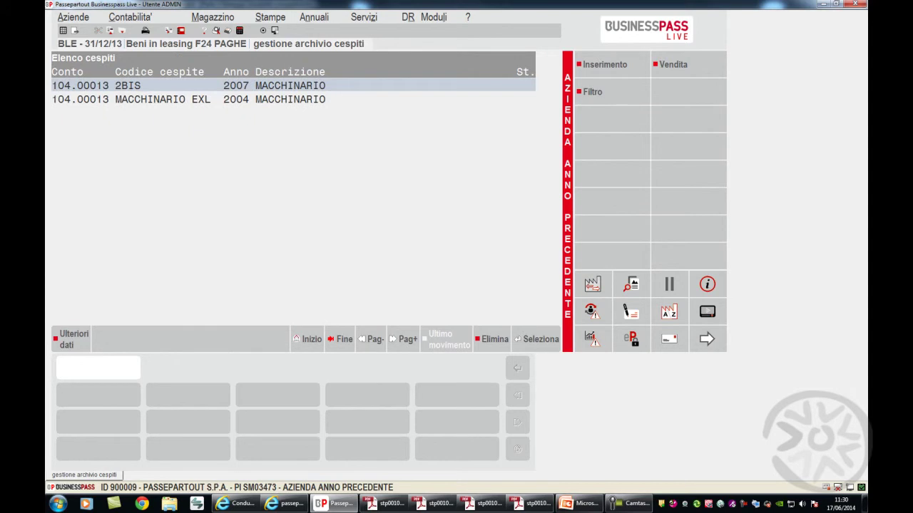
Step: Open the leased asset archive and display the record of asset 2BIS MACCHINARIO
{"action": "key", "text": "alt+c"}
{"action": "key", "text": "Up"}
{"action": "key", "text": "Down"}
{"action": "key", "text": "Down"}
{"action": "key", "text": "Down"}
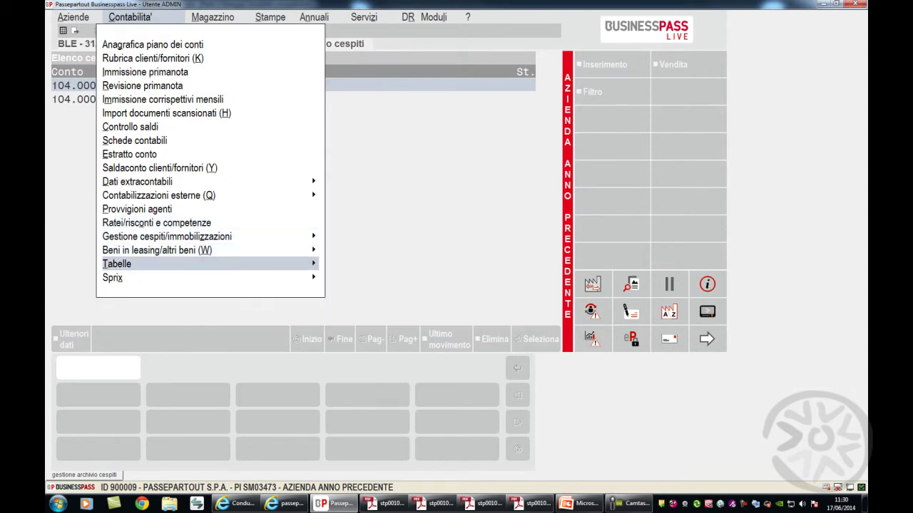
{"action": "key", "text": "Up"}
{"action": "key", "text": "Right"}
{"action": "key", "text": "Return"}
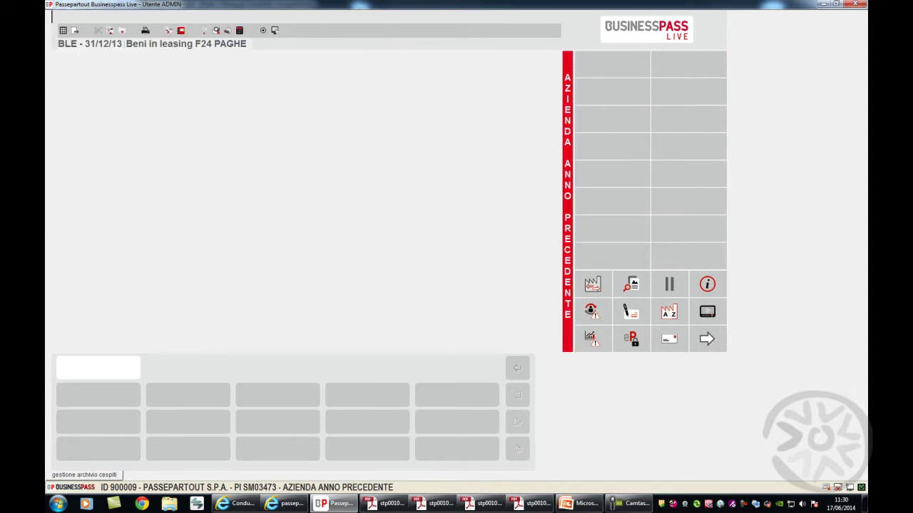
{"action": "key", "text": "Down"}
{"action": "key", "text": "Down"}
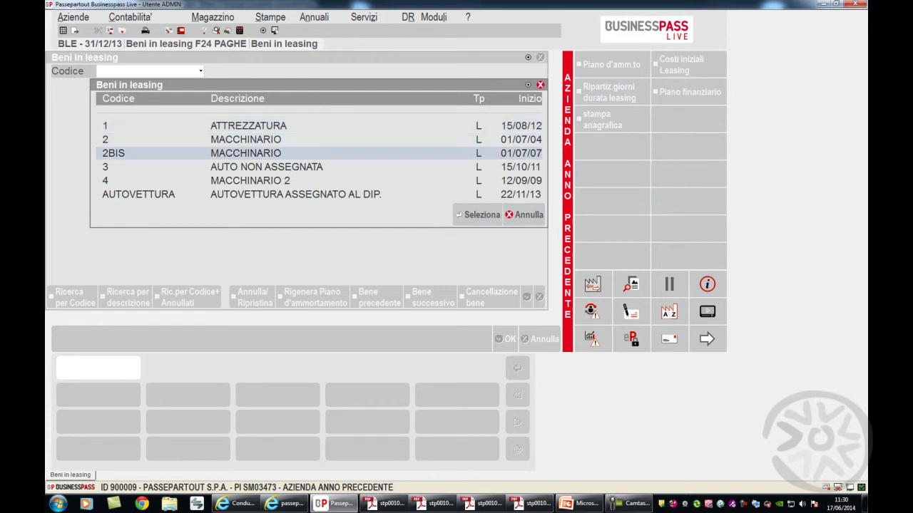
{"action": "key", "text": "Return"}
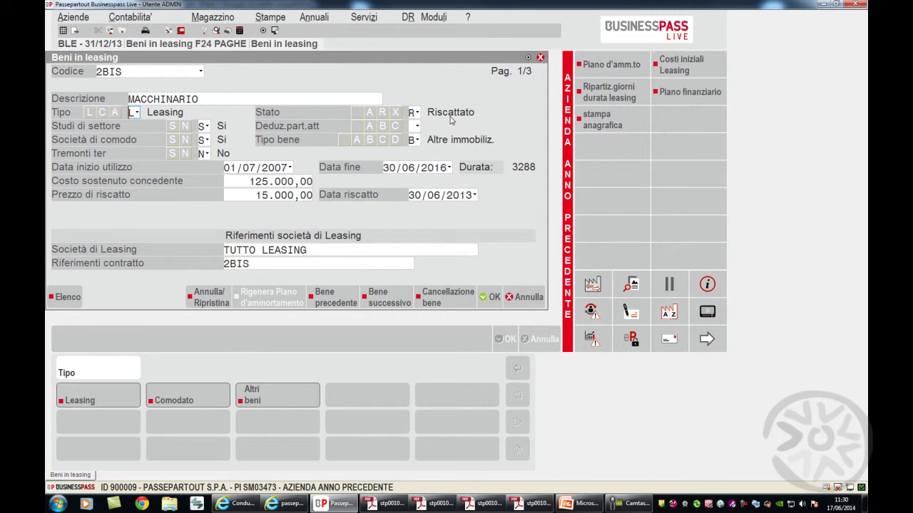
Step: Examine the amortization plan of 2BIS around the redemption row dated 30/06/13 and select that row
{"action": "left_click", "coordinate": [602, 69]}
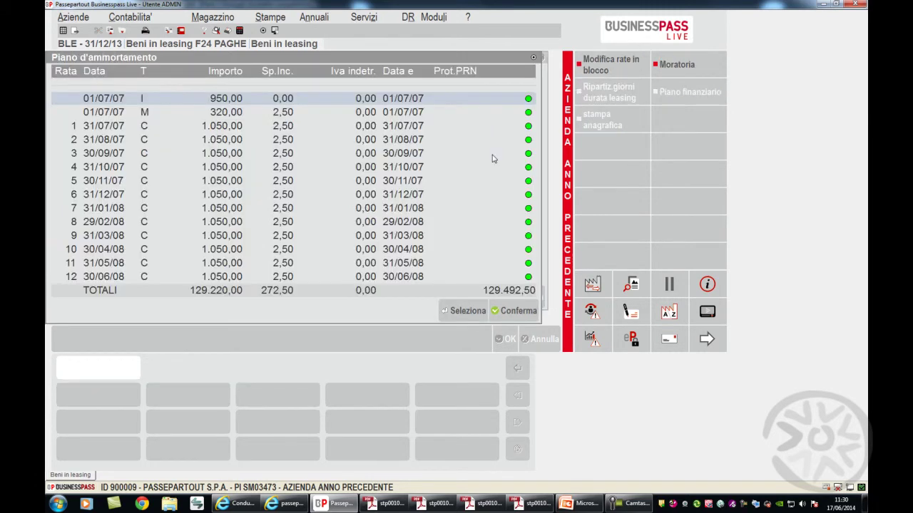
{"action": "key", "text": "Page_Down"}
{"action": "key", "text": "Page_Down"}
{"action": "key", "text": "Page_Down"}
{"action": "key", "text": "Page_Down"}
{"action": "key", "text": "Page_Down"}
{"action": "key", "text": "Page_Down"}
{"action": "key", "text": "Page_Down"}
{"action": "key", "text": "Page_Down"}
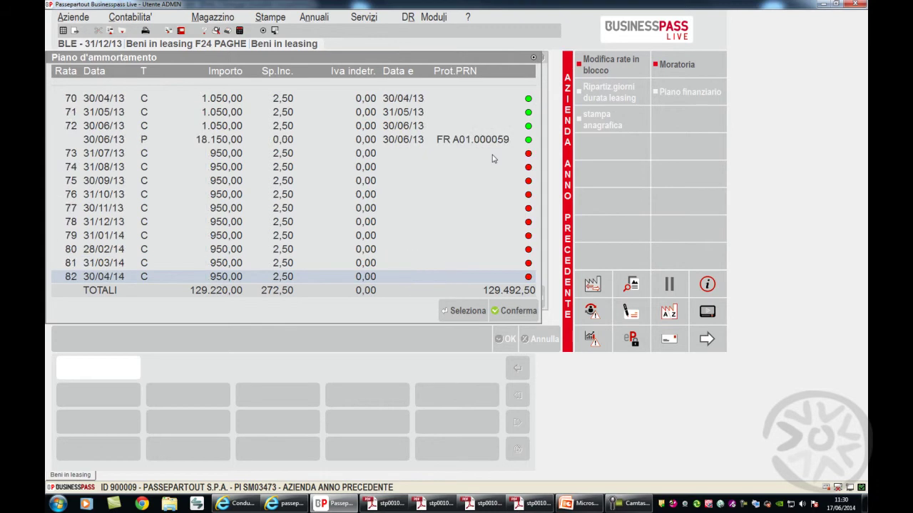
{"action": "key", "text": "Page_Up"}
{"action": "key", "text": "Page_Up"}
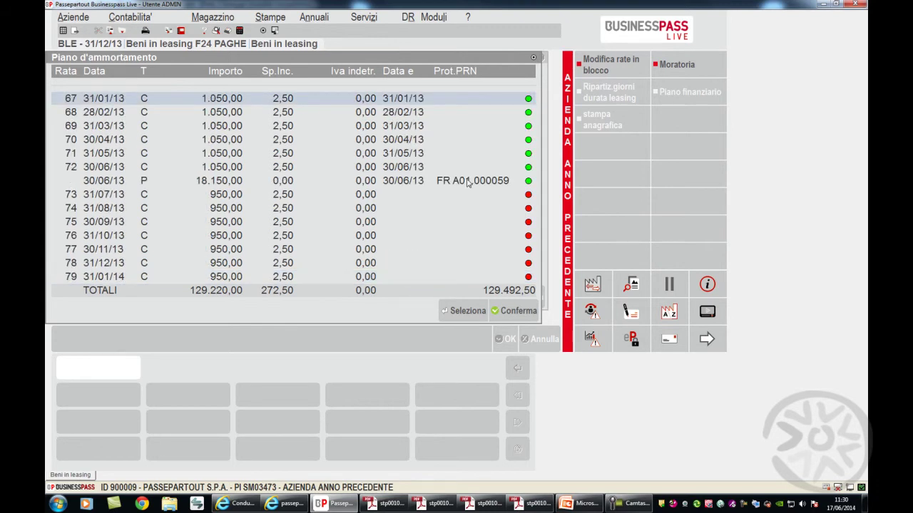
{"action": "key", "text": "Down"}
{"action": "key", "text": "Down"}
{"action": "key", "text": "Down"}
{"action": "key", "text": "Down"}
{"action": "key", "text": "Down"}
{"action": "key", "text": "Down"}
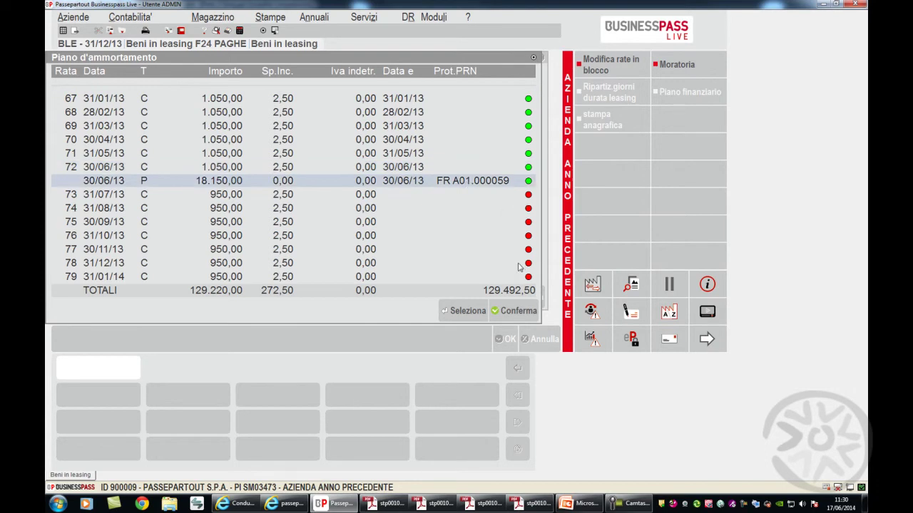
Step: Open the annual leasing calculations and review the accrual, interest and deductible leasing pages for asset 2BIS
{"action": "left_click", "coordinate": [321, 20]}
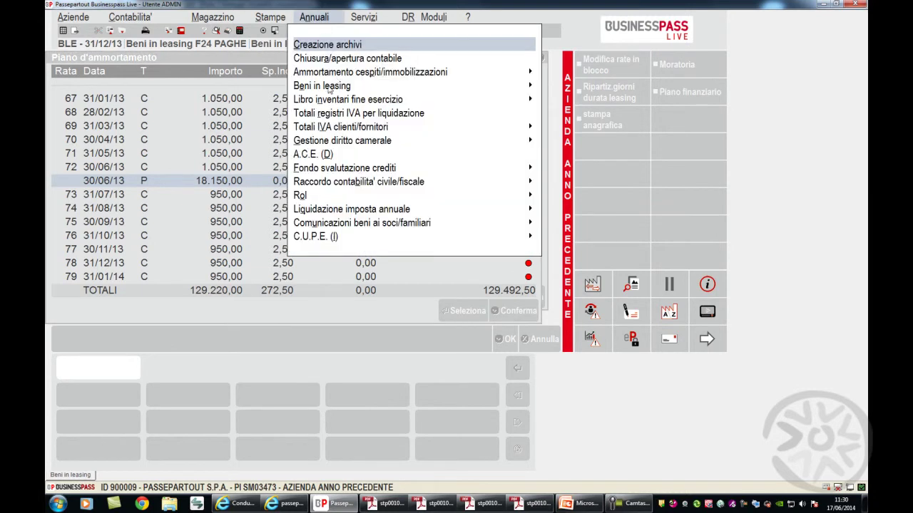
{"action": "mouse_move", "coordinate": [329, 89]}
{"action": "key", "text": "Return"}
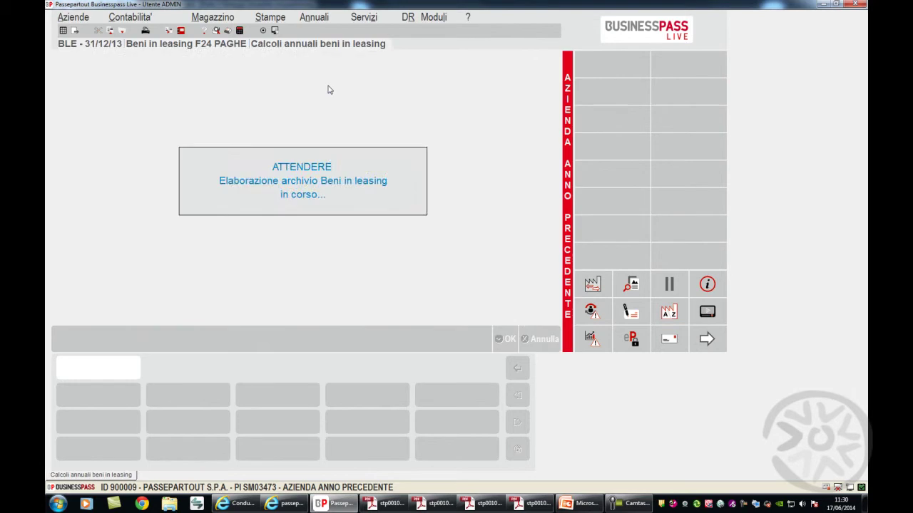
{"action": "key", "text": "Down"}
{"action": "key", "text": "Down"}
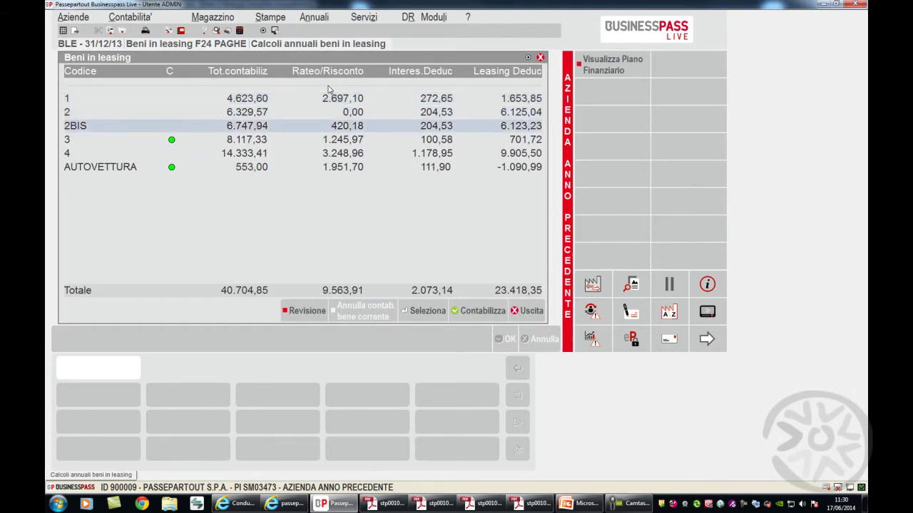
{"action": "key", "text": "Return"}
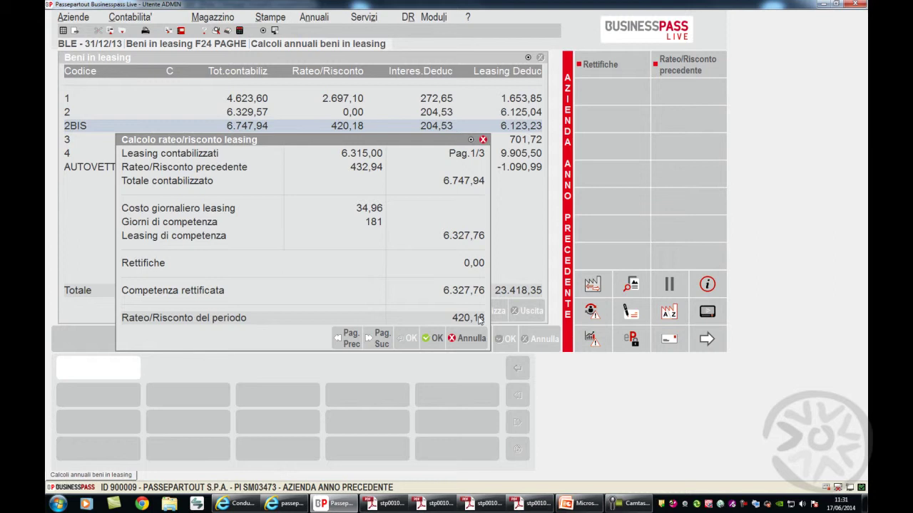
{"action": "key", "text": "Page_Down"}
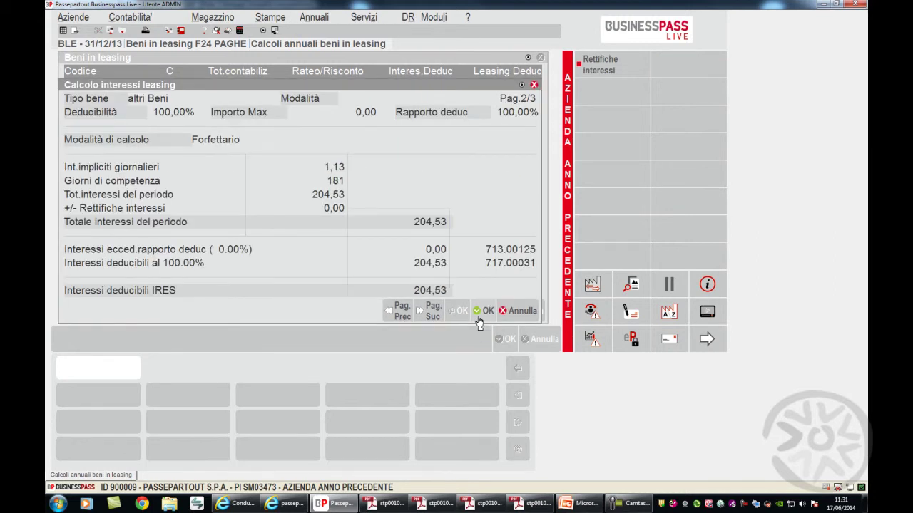
{"action": "left_click", "coordinate": [478, 320]}
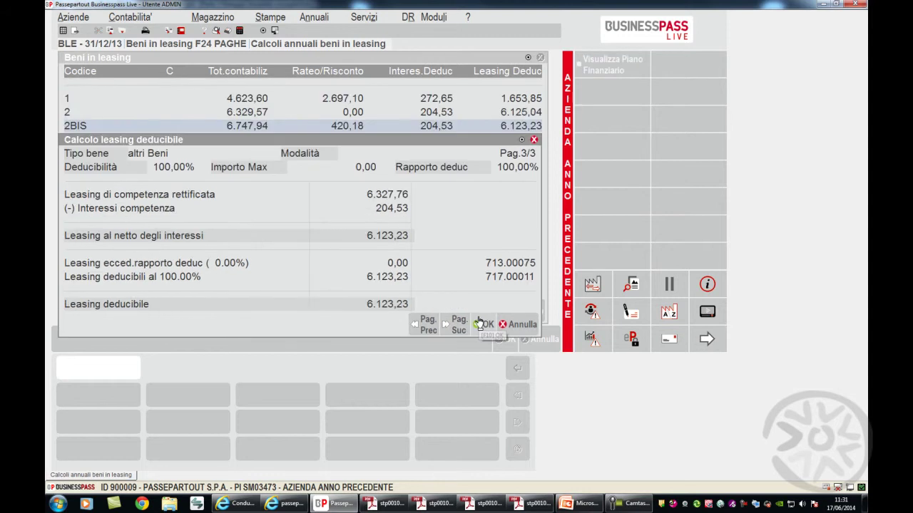
{"action": "left_click", "coordinate": [478, 322]}
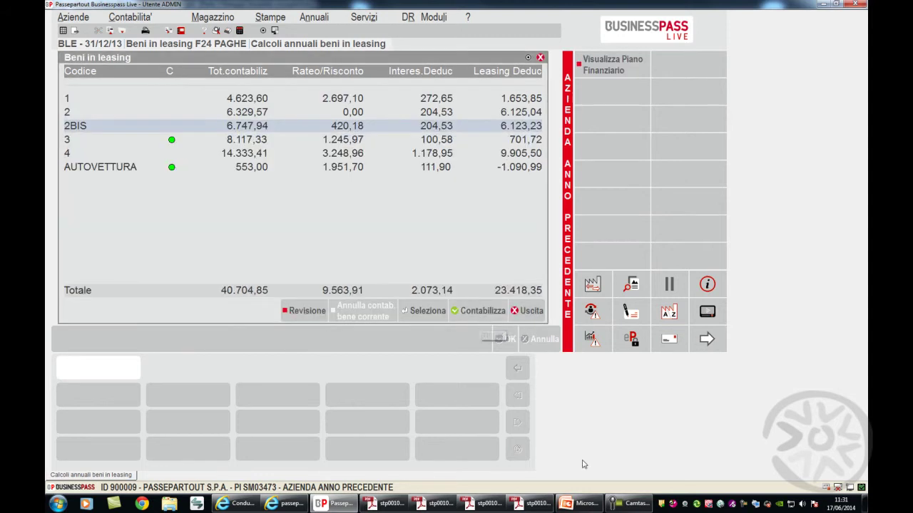
{"action": "left_click", "coordinate": [583, 504]}
{"action": "key", "text": "Page_Down"}
{"action": "key", "text": "Page_Down"}
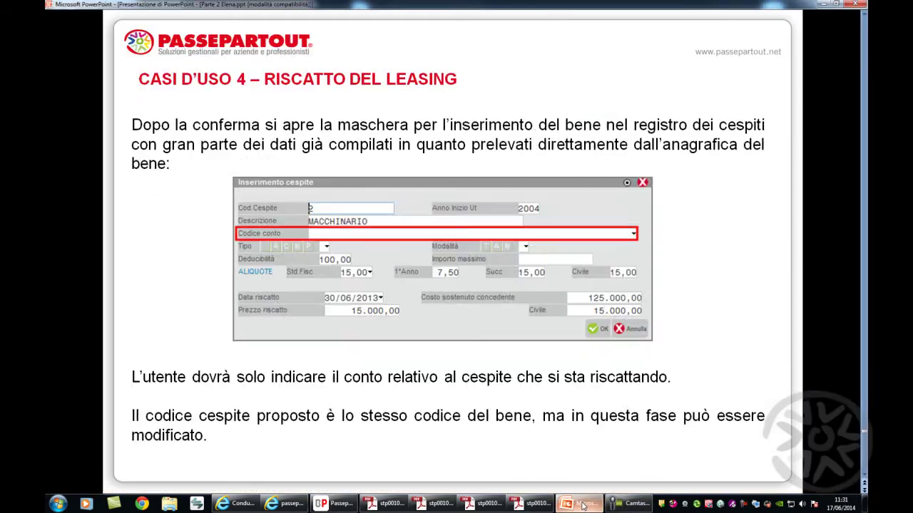
{"action": "key", "text": "Page_Down"}
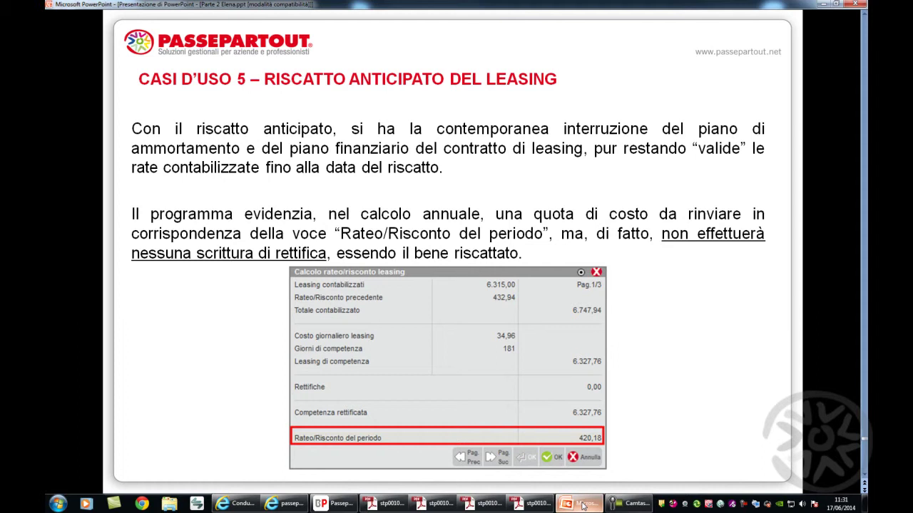
{"action": "key", "text": "Right"}
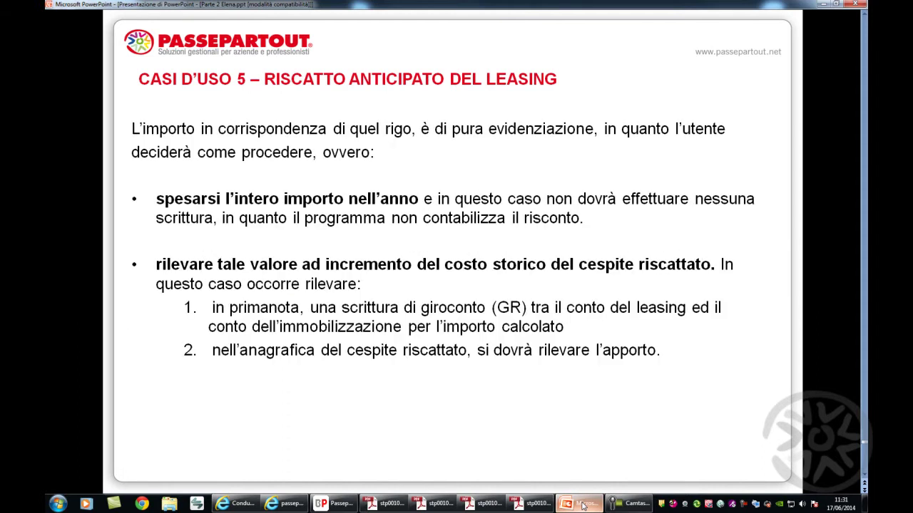
{"action": "key", "text": "Right"}
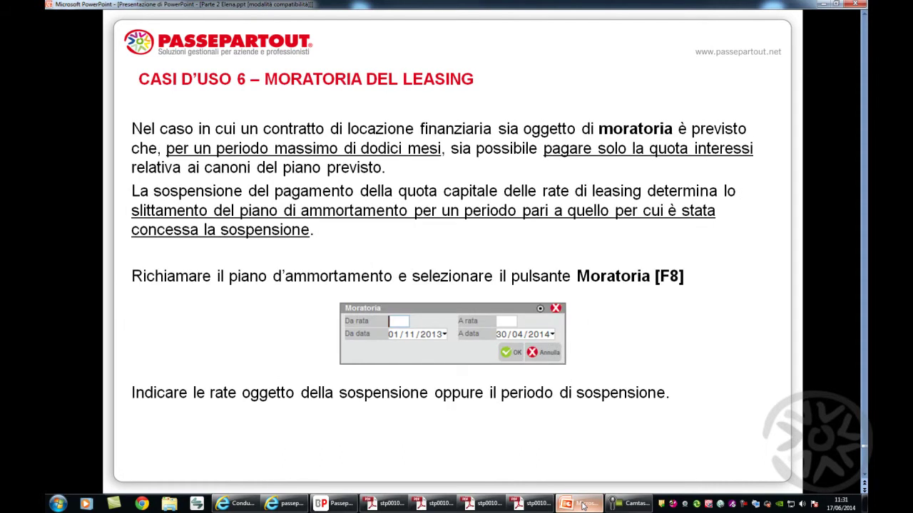
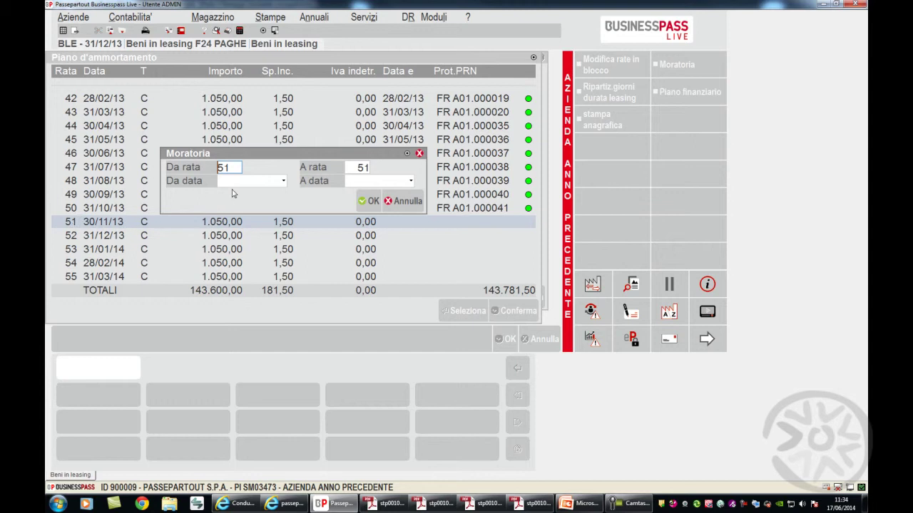
Step: Clear the moratorium's installment range and set its period from 01/11/2013 to 30/04/2014
{"action": "key", "text": "Delete"}
{"action": "key", "text": "Tab"}
{"action": "key", "text": "Delete"}
{"action": "key", "text": "Tab"}
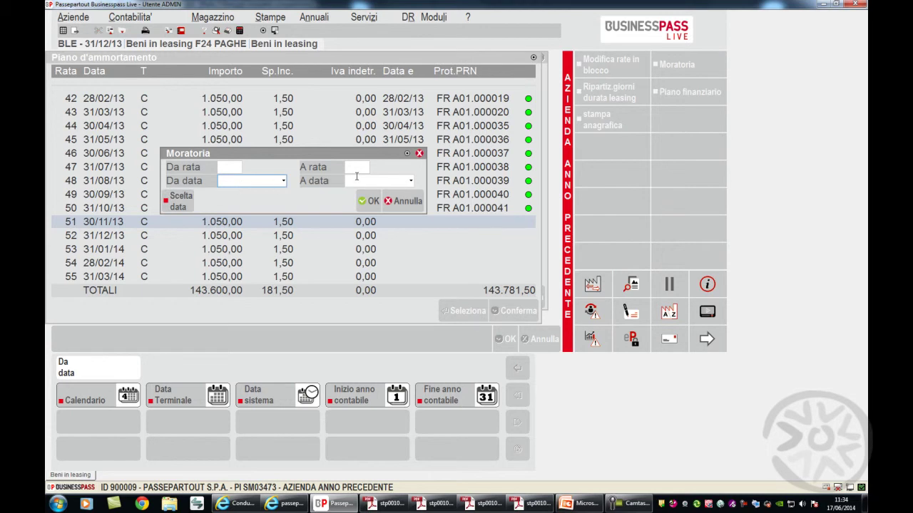
{"action": "type", "text": "0"}
{"action": "type", "text": "1/11/2013"}
{"action": "key", "text": "Return"}
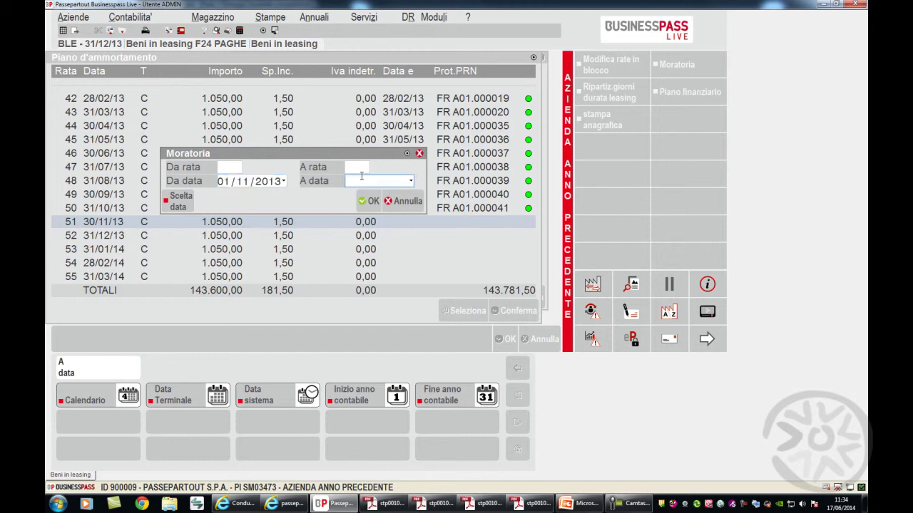
{"action": "type", "text": "300414"}
{"action": "key", "text": "Return"}
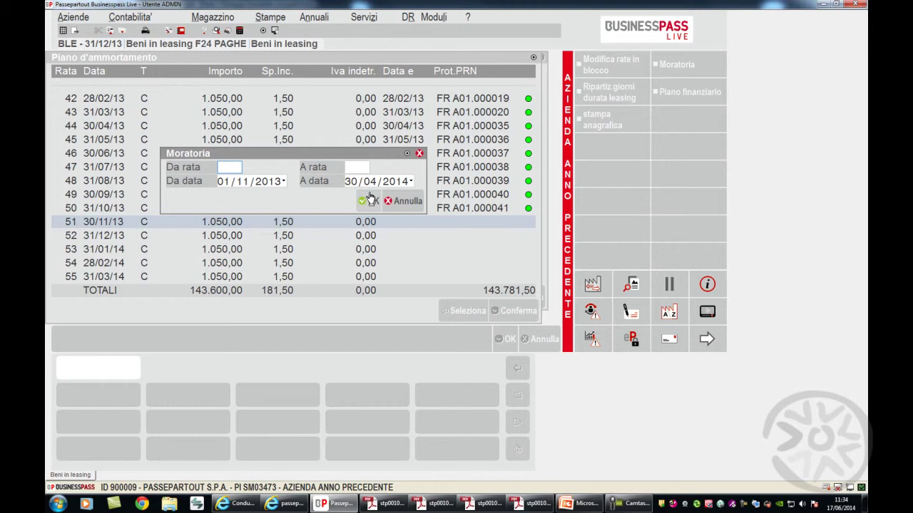
Step: Apply the moratorium to the amortization plan and check the installments from number 50 onward
{"action": "left_click", "coordinate": [371, 200]}
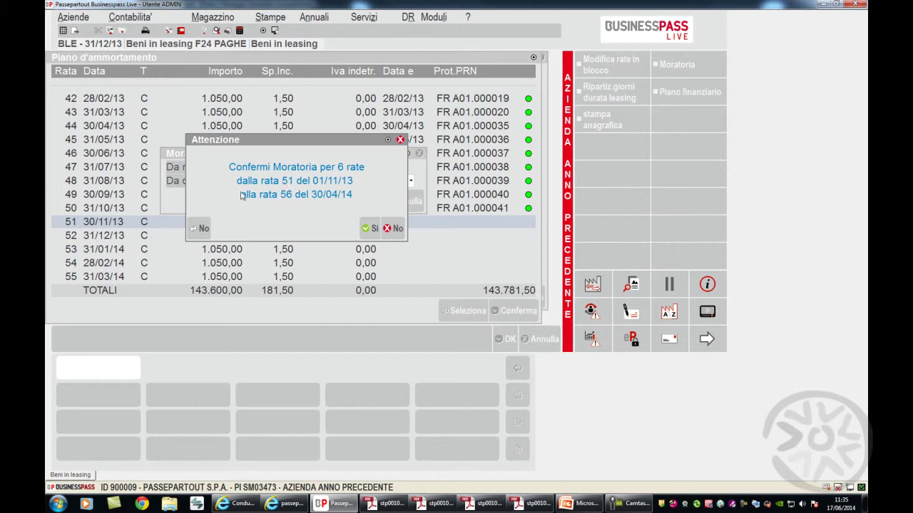
{"action": "left_click", "coordinate": [369, 229]}
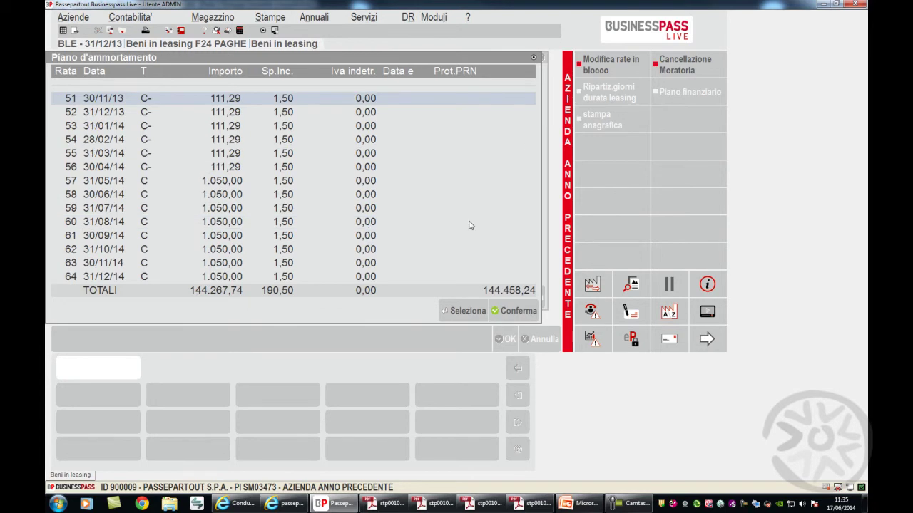
{"action": "scroll", "coordinate": [469, 225], "scroll_direction": "up", "scroll_amount": 1}
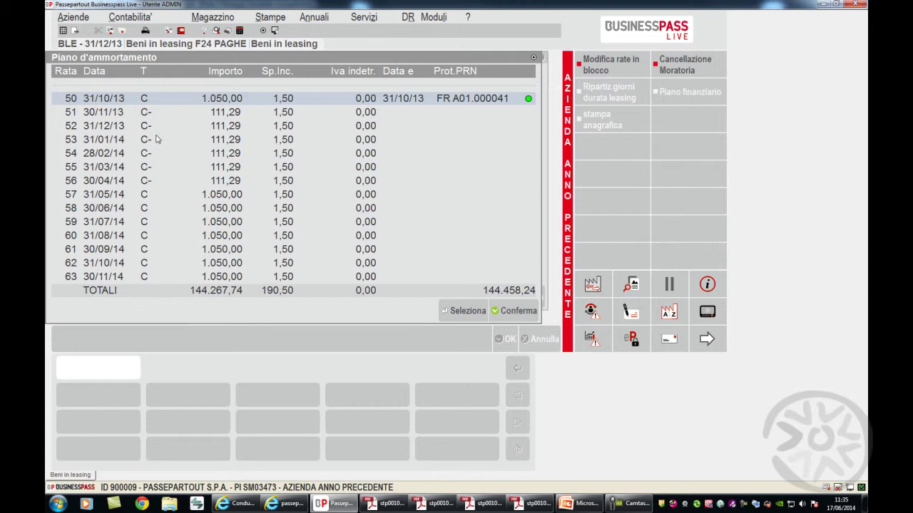
{"action": "key", "text": "Down"}
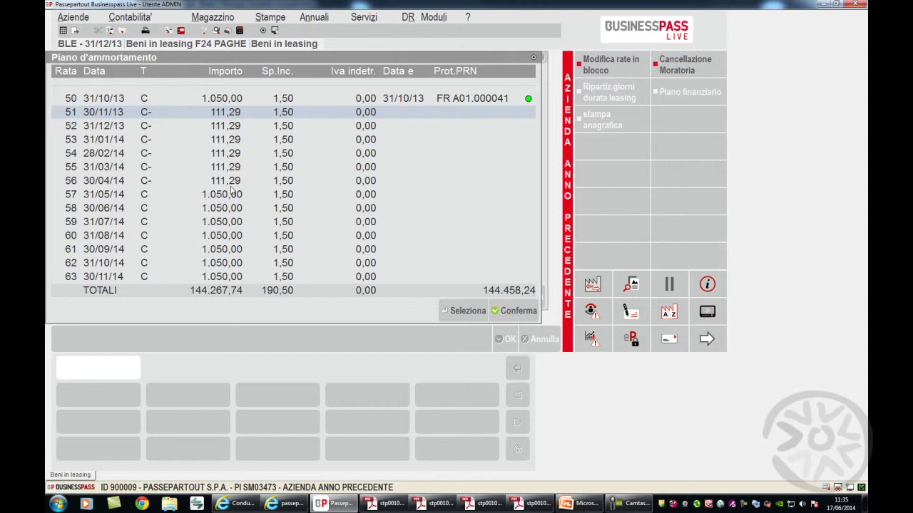
{"action": "key", "text": "Up"}
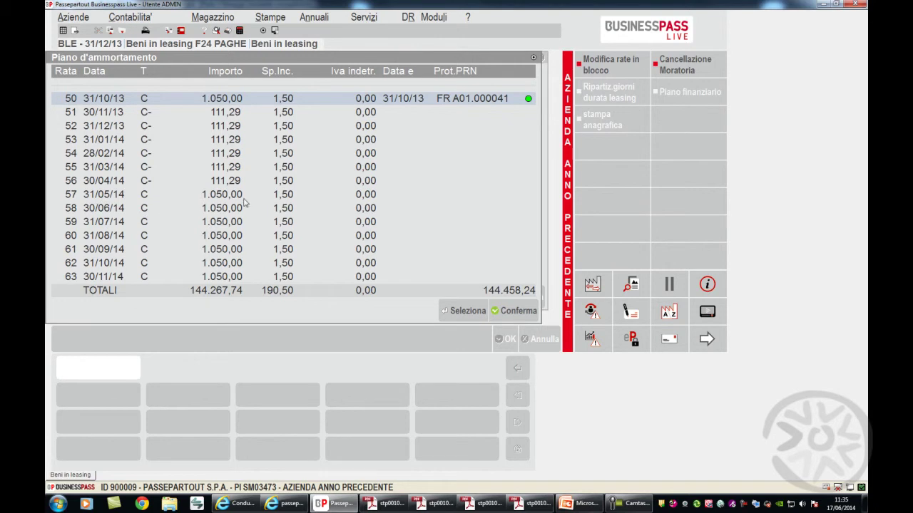
Step: Review the remaining installments down to the final redemption row against the asset's end and redemption dates, and confirm the plan
{"action": "key", "text": "Down"}
{"action": "key", "text": "Down"}
{"action": "key", "text": "Down"}
{"action": "key", "text": "Down"}
{"action": "key", "text": "Down"}
{"action": "key", "text": "Down"}
{"action": "key", "text": "Down"}
{"action": "key", "text": "Down"}
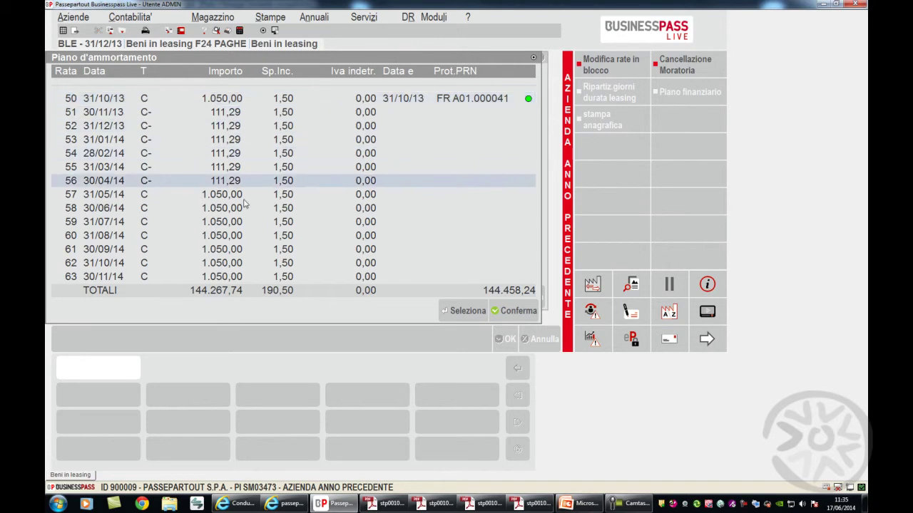
{"action": "key", "text": "Down"}
{"action": "key", "text": "Down"}
{"action": "key", "text": "Down"}
{"action": "key", "text": "Down"}
{"action": "key", "text": "Down"}
{"action": "key", "text": "Down"}
{"action": "key", "text": "Down"}
{"action": "key", "text": "Down"}
{"action": "key", "text": "Down"}
{"action": "key", "text": "Down"}
{"action": "key", "text": "Down"}
{"action": "key", "text": "Down"}
{"action": "key", "text": "Down"}
{"action": "key", "text": "Down"}
{"action": "key", "text": "Down"}
{"action": "key", "text": "Down"}
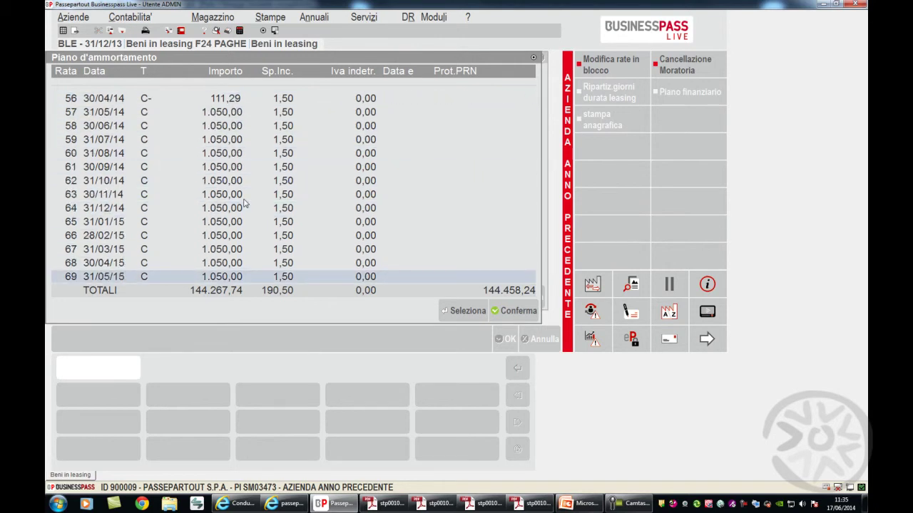
{"action": "key", "text": "Down"}
{"action": "key", "text": "Down"}
{"action": "key", "text": "Down"}
{"action": "key", "text": "Down"}
{"action": "key", "text": "Down"}
{"action": "key", "text": "Down"}
{"action": "key", "text": "Down"}
{"action": "key", "text": "Down"}
{"action": "key", "text": "Down"}
{"action": "key", "text": "Down"}
{"action": "key", "text": "Down"}
{"action": "key", "text": "Down"}
{"action": "key", "text": "Down"}
{"action": "key", "text": "Down"}
{"action": "key", "text": "Down"}
{"action": "key", "text": "Down"}
{"action": "key", "text": "Down"}
{"action": "key", "text": "Down"}
{"action": "key", "text": "Down"}
{"action": "key", "text": "Down"}
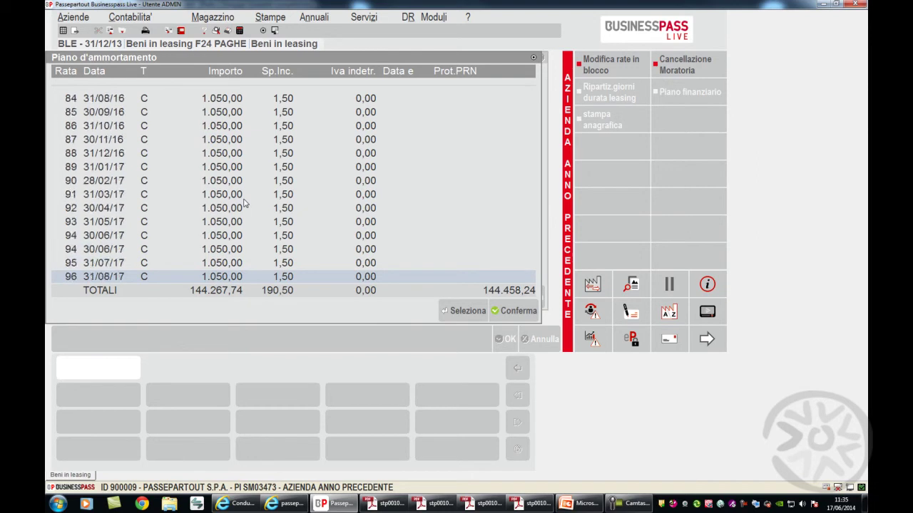
{"action": "key", "text": "Down"}
{"action": "key", "text": "Down"}
{"action": "key", "text": "Down"}
{"action": "key", "text": "Down"}
{"action": "key", "text": "Down"}
{"action": "key", "text": "Down"}
{"action": "key", "text": "Down"}
{"action": "key", "text": "Down"}
{"action": "key", "text": "Down"}
{"action": "key", "text": "Down"}
{"action": "key", "text": "Down"}
{"action": "key", "text": "Down"}
{"action": "key", "text": "Down"}
{"action": "key", "text": "Down"}
{"action": "key", "text": "Down"}
{"action": "key", "text": "Down"}
{"action": "key", "text": "Down"}
{"action": "key", "text": "Down"}
{"action": "key", "text": "Down"}
{"action": "key", "text": "Down"}
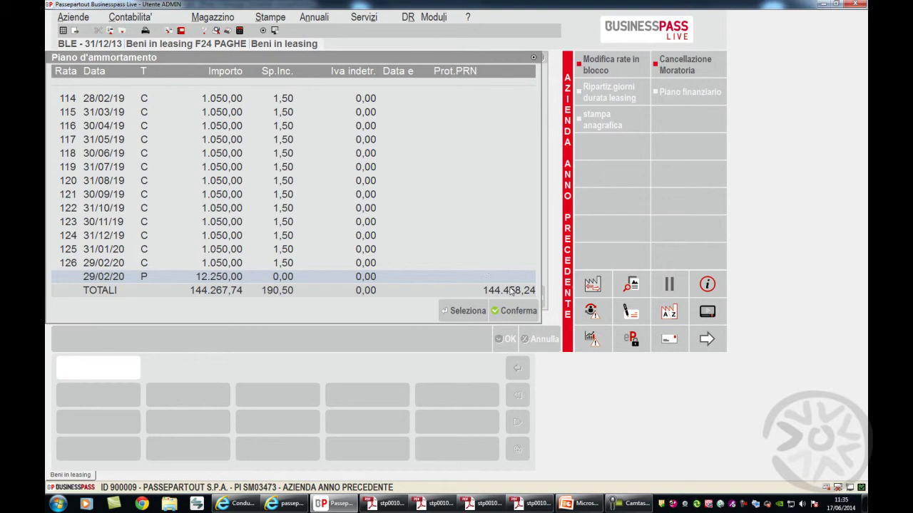
{"action": "left_click_drag", "start_coordinate": [469, 58], "coordinate": [698, 222]}
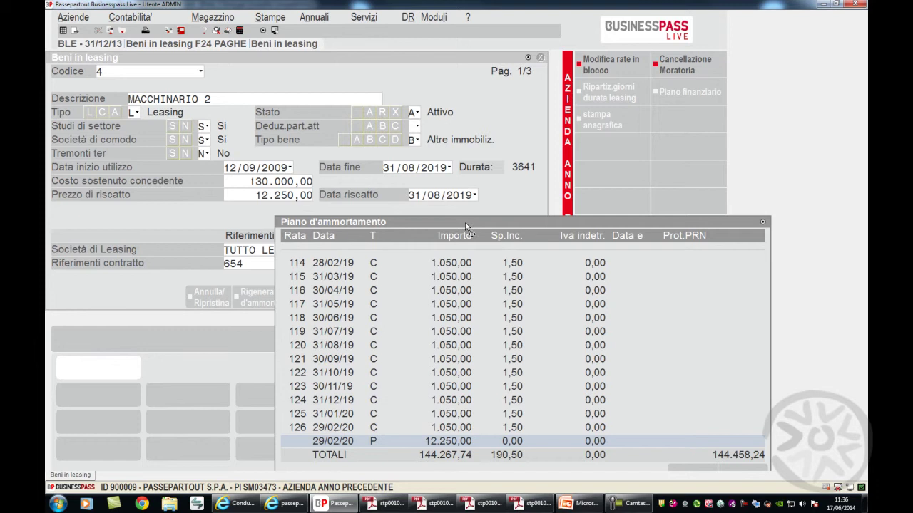
{"action": "left_click_drag", "start_coordinate": [465, 222], "coordinate": [389, 58]}
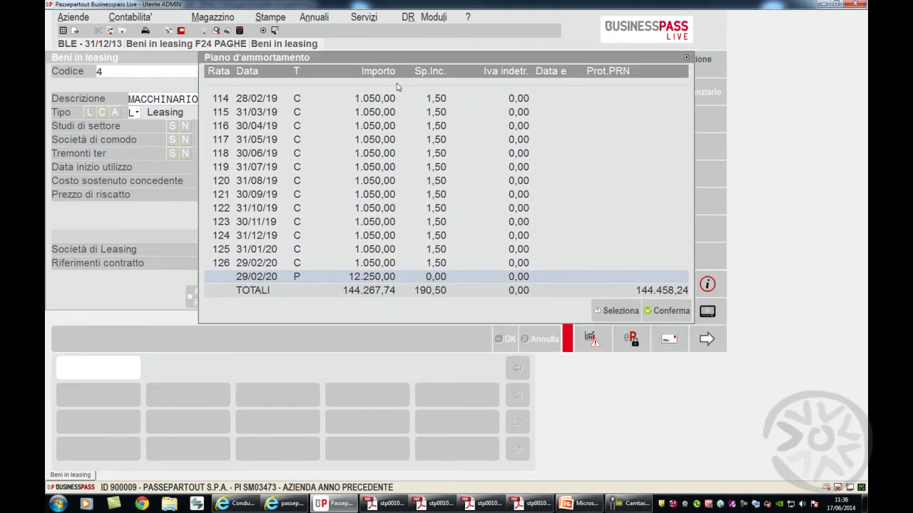
{"action": "left_click", "coordinate": [669, 313]}
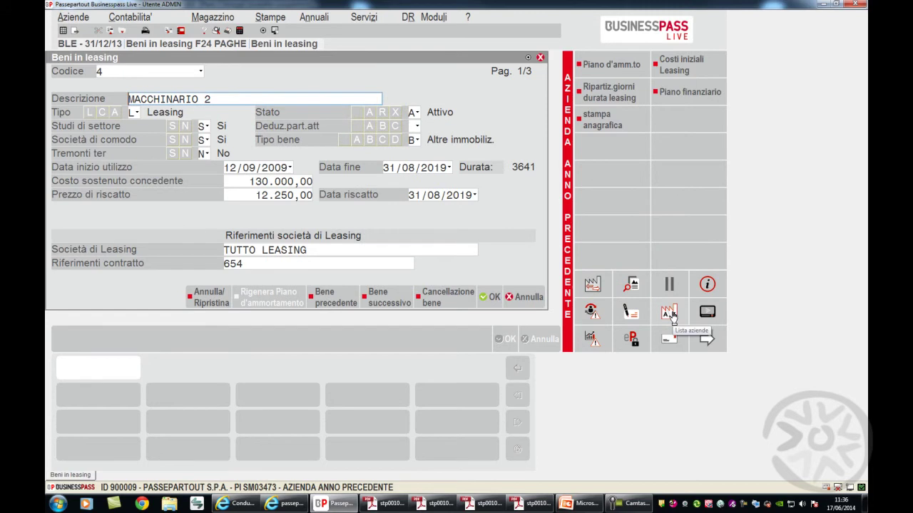
Step: Review the yearly distribution of leasing days for asset 4, and its initial leasing costs including the post-moratorium figures
{"action": "left_click", "coordinate": [627, 101]}
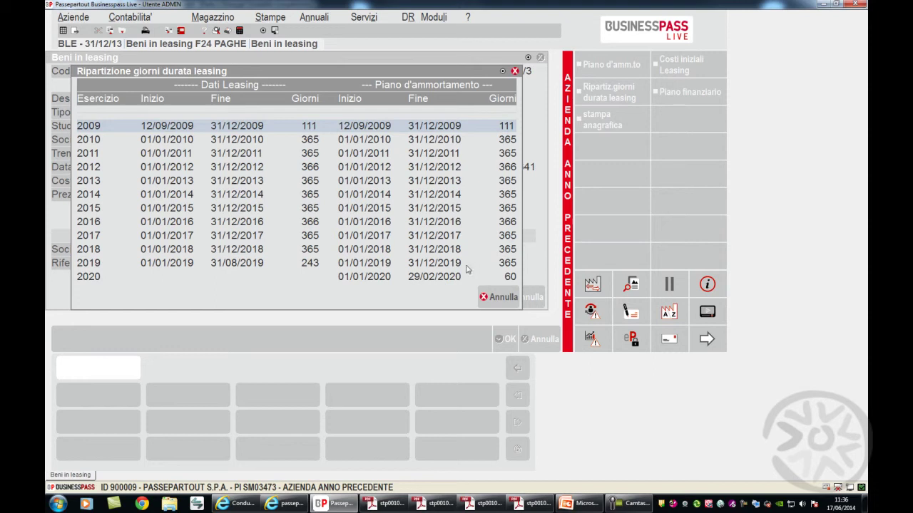
{"action": "left_click", "coordinate": [505, 298]}
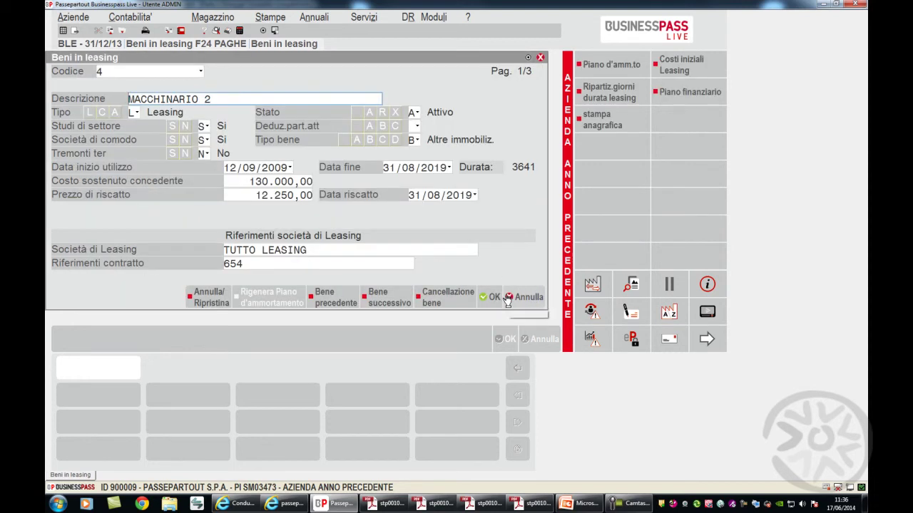
{"action": "left_click", "coordinate": [693, 74]}
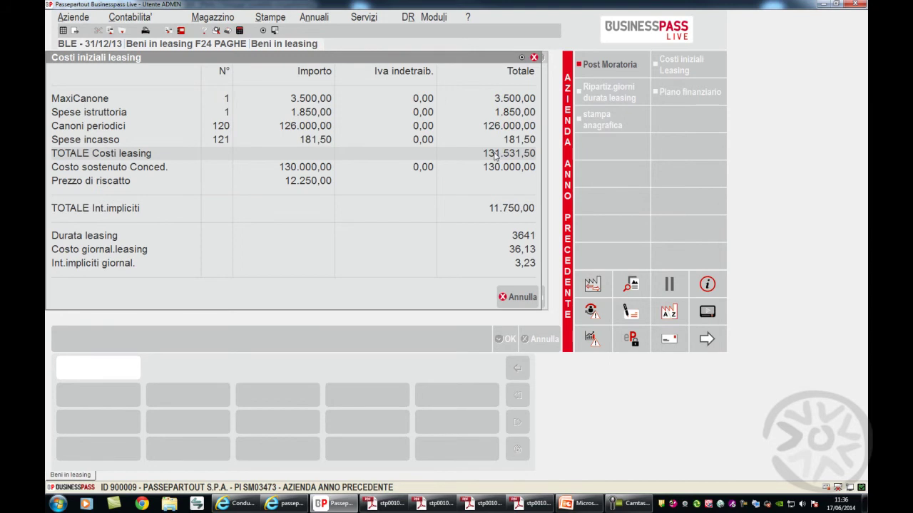
{"action": "left_click", "coordinate": [610, 74]}
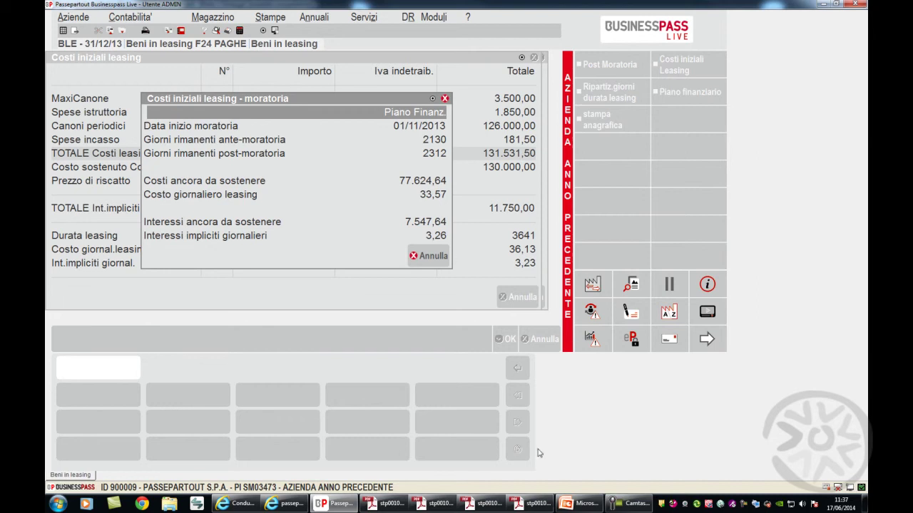
{"action": "left_click", "coordinate": [573, 505]}
{"action": "left_click", "coordinate": [807, 340]}
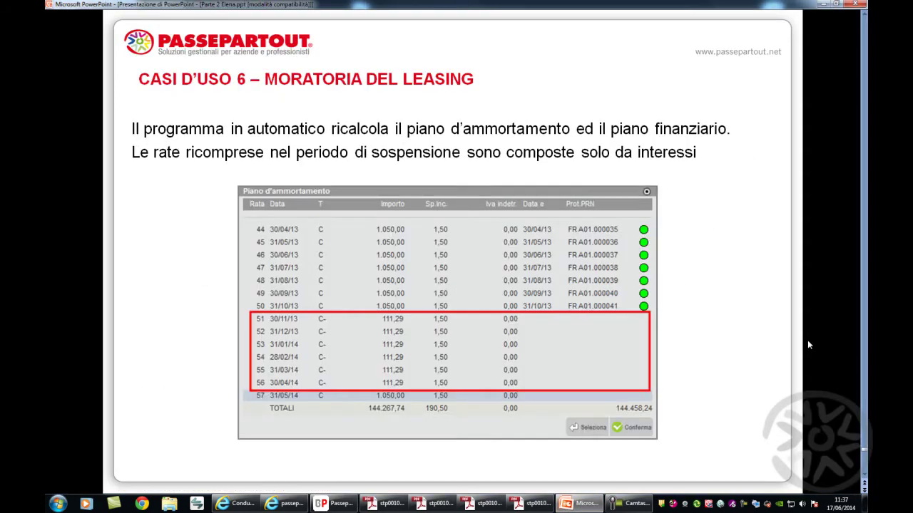
{"action": "left_click", "coordinate": [808, 341]}
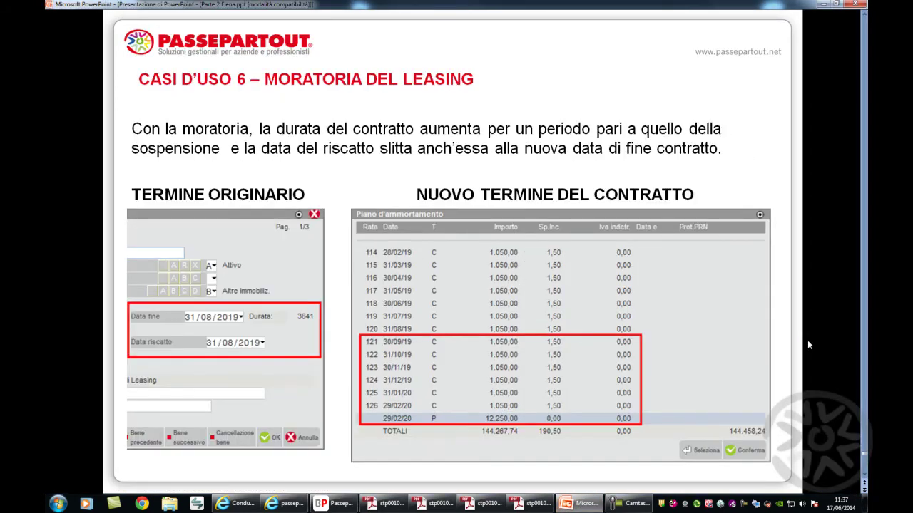
{"action": "left_click", "coordinate": [808, 343]}
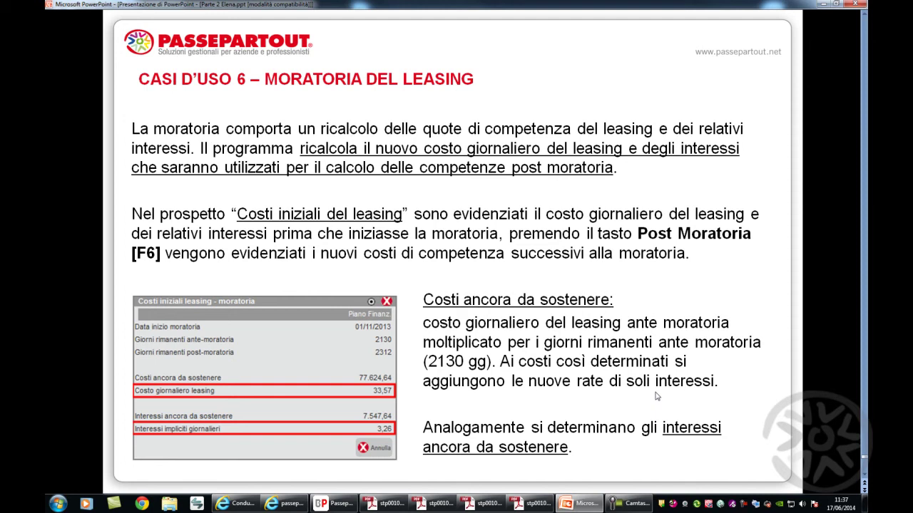
{"action": "left_click", "coordinate": [620, 348]}
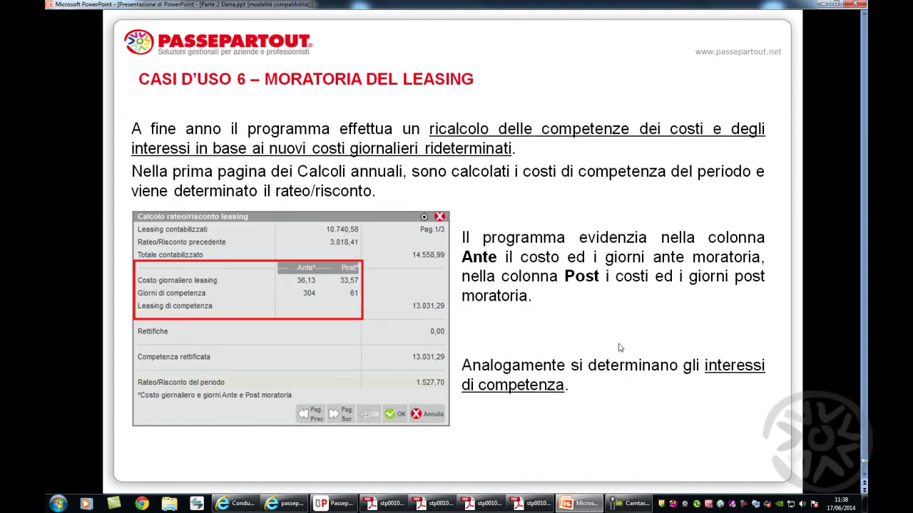
Step: Switch back to Businesspass Live and review the accrual calculation for asset 4 in the annual leasing calculations
{"action": "left_click", "coordinate": [326, 500]}
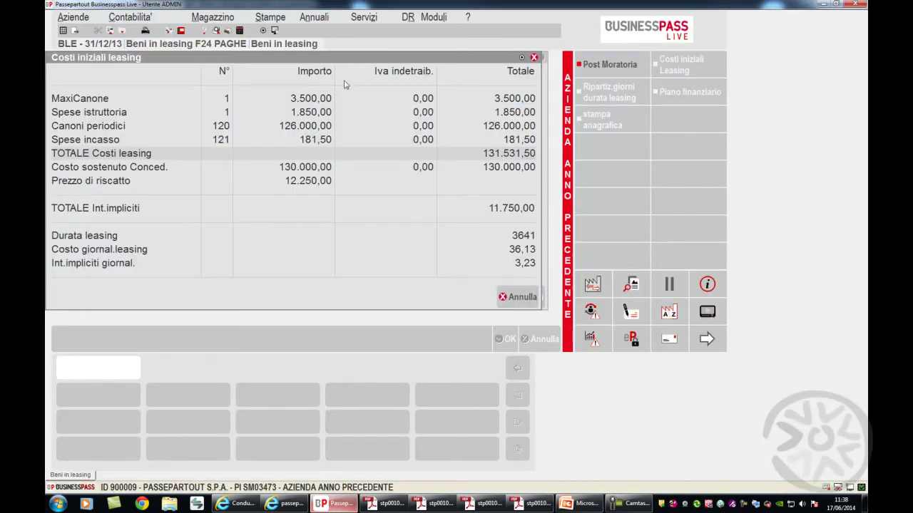
{"action": "left_click", "coordinate": [321, 20]}
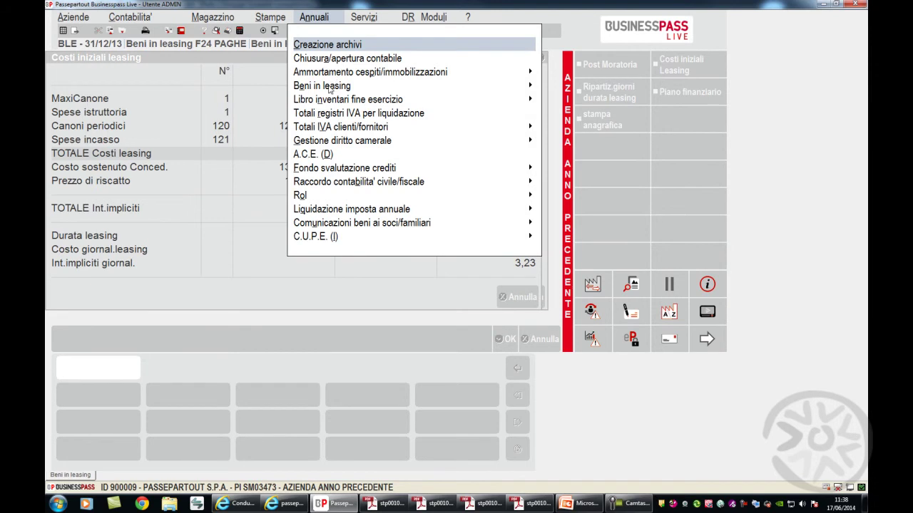
{"action": "mouse_move", "coordinate": [331, 90]}
{"action": "left_click", "coordinate": [408, 114]}
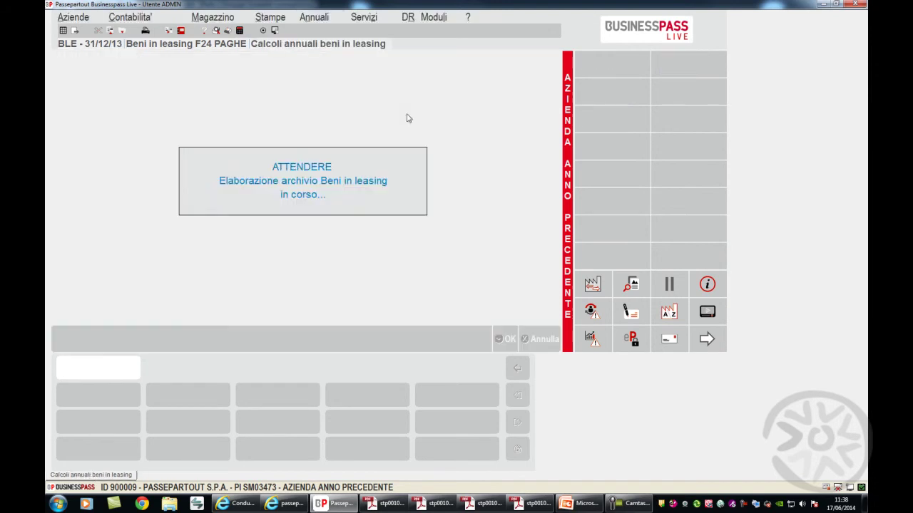
{"action": "key", "text": "Down"}
{"action": "key", "text": "Down"}
{"action": "key", "text": "Down"}
{"action": "key", "text": "Down"}
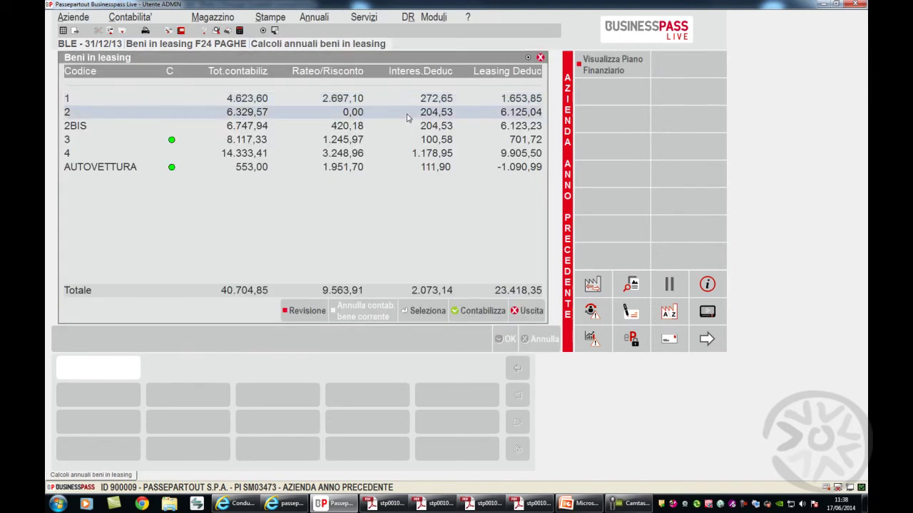
{"action": "key", "text": "Return"}
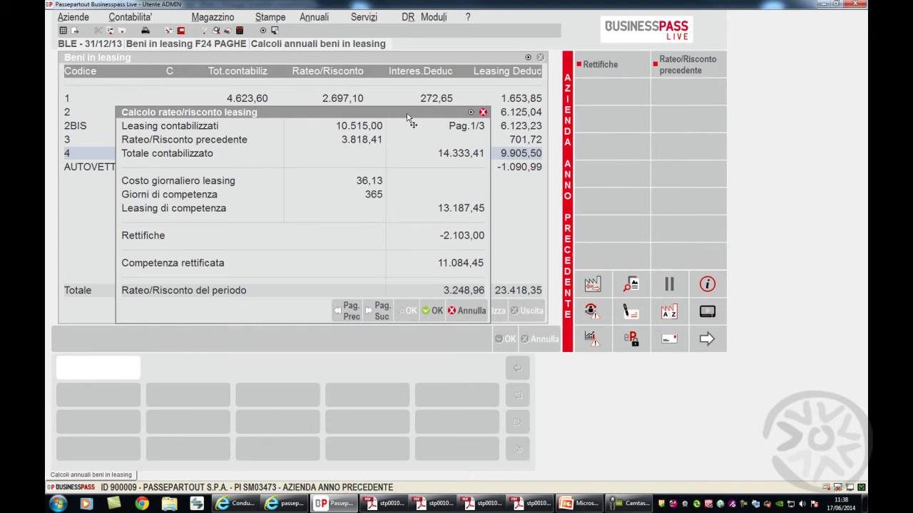
{"action": "key", "text": "Page_Down"}
{"action": "key", "text": "Page_Up"}
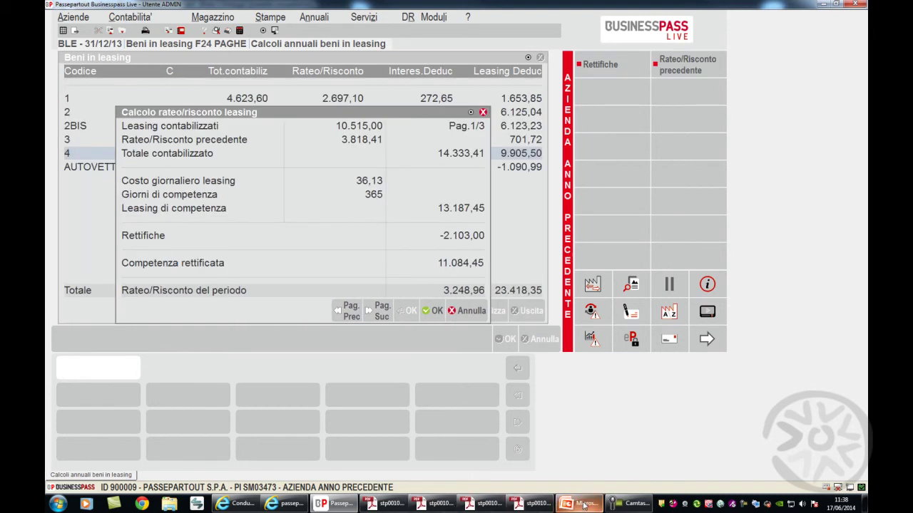
{"action": "left_click", "coordinate": [467, 318]}
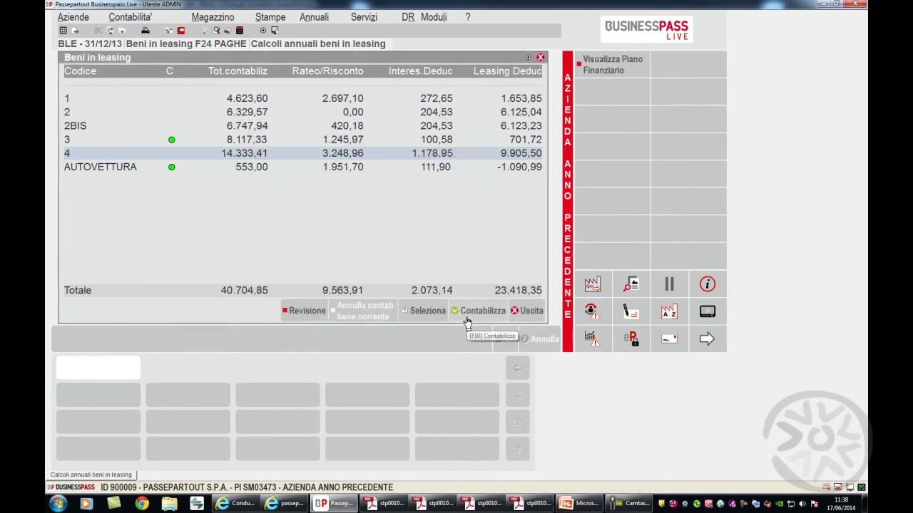
Step: Open the leasing record of asset 4 and display its amortization plan down to installment 55
{"action": "left_click", "coordinate": [135, 20]}
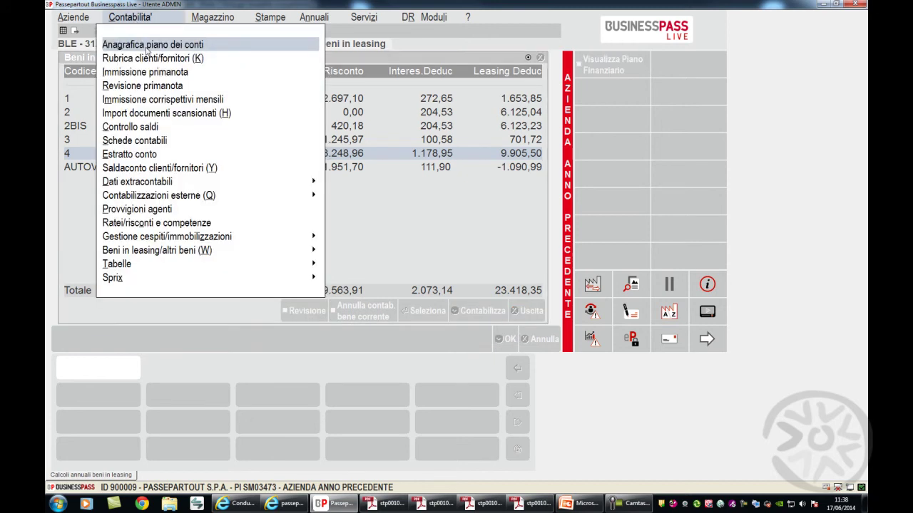
{"action": "left_click", "coordinate": [125, 251]}
{"action": "key", "text": "Return"}
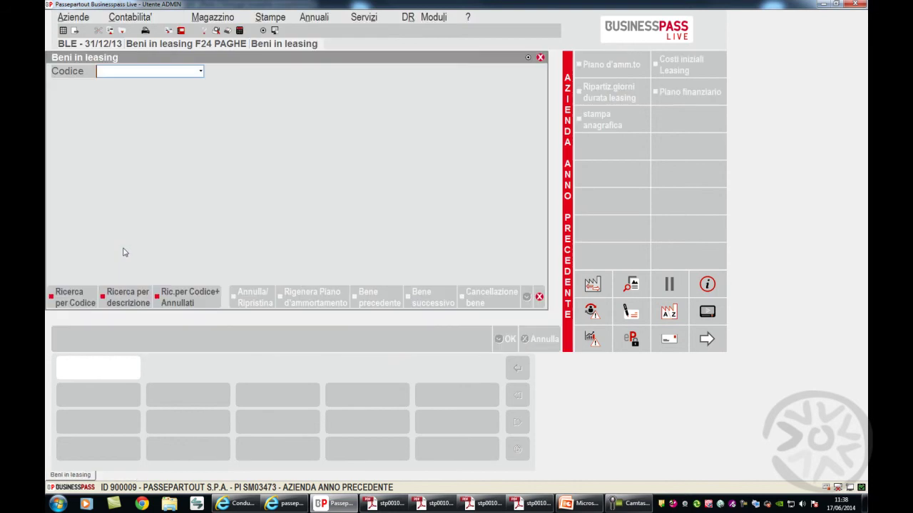
{"action": "type", "text": "4"}
{"action": "key", "text": "Return"}
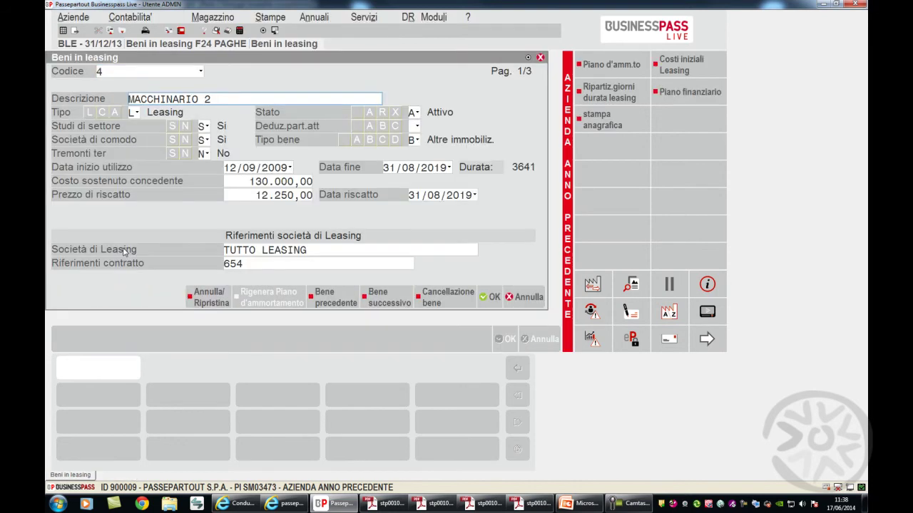
{"action": "key", "text": "F5"}
{"action": "key", "text": "Page_Down"}
{"action": "key", "text": "Page_Down"}
{"action": "key", "text": "Page_Down"}
{"action": "key", "text": "Page_Down"}
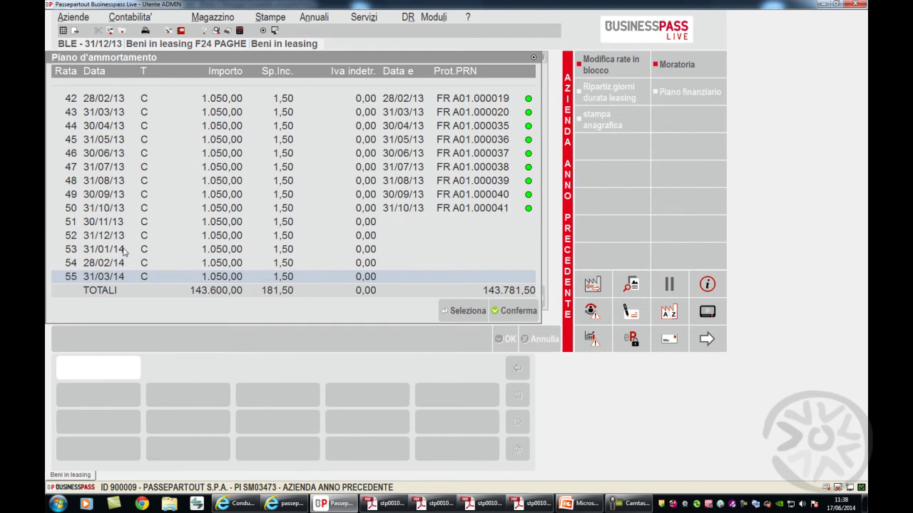
Step: Clear the moratorium's installment range, apply the moratorium from 01/11/2013 to 30/04/2014, and close the asset record
{"action": "left_click", "coordinate": [674, 77]}
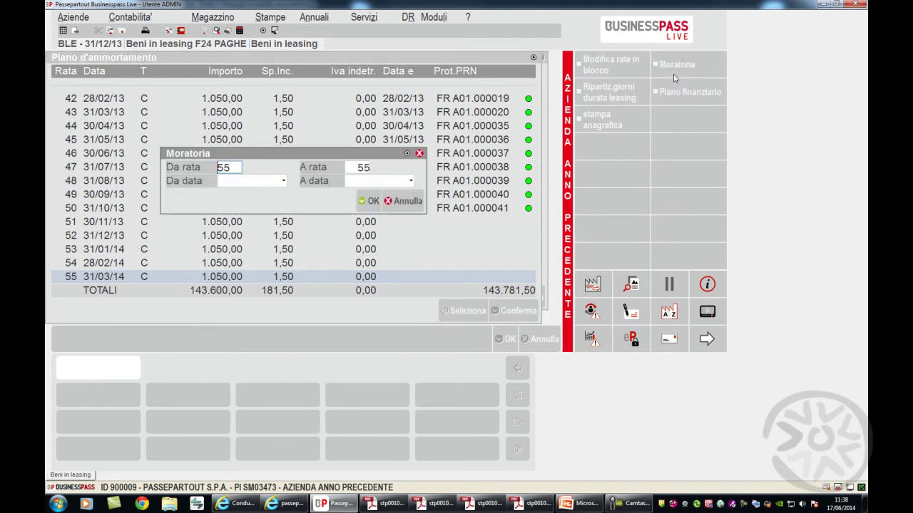
{"action": "key", "text": "Delete"}
{"action": "key", "text": "Delete"}
{"action": "key", "text": "Tab"}
{"action": "key", "text": "Delete"}
{"action": "key", "text": "Delete"}
{"action": "key", "text": "Tab"}
{"action": "type", "text": "0"}
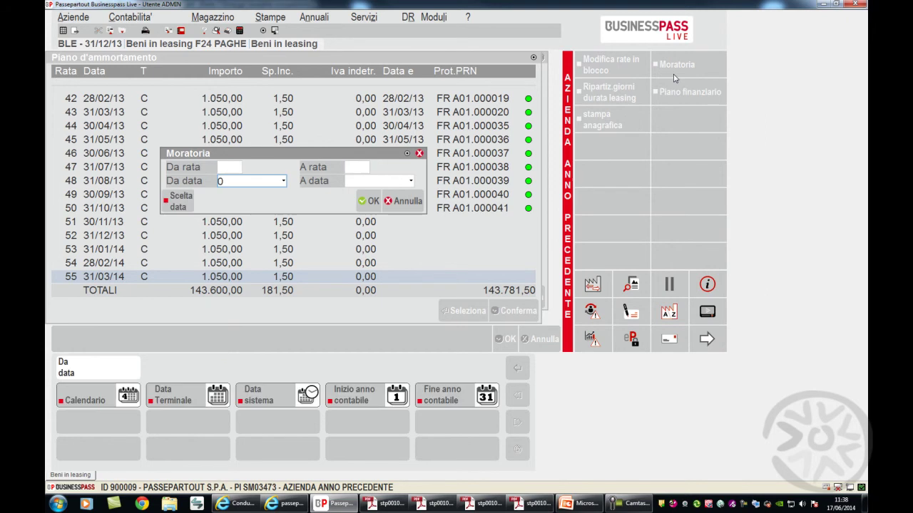
{"action": "type", "text": "1 / 11 / 2013"}
{"action": "key", "text": "Tab"}
{"action": "type", "text": "30/04/2014"}
{"action": "key", "text": "Tab"}
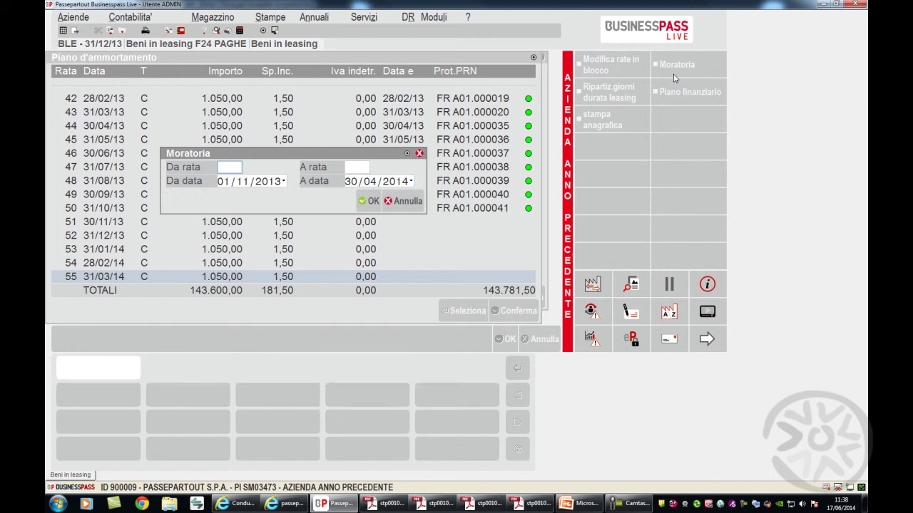
{"action": "key", "text": "F10"}
{"action": "key", "text": "Return"}
{"action": "key", "text": "Escape"}
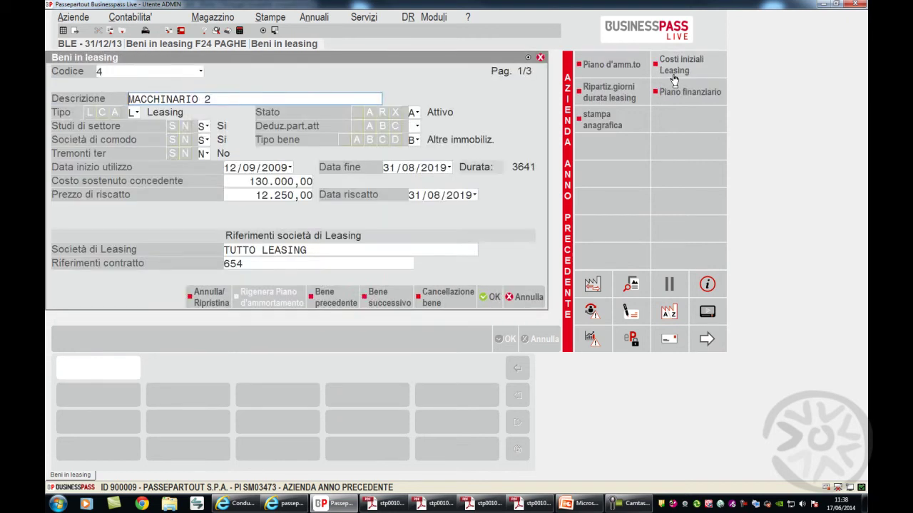
{"action": "key", "text": "Escape"}
{"action": "key", "text": "Escape"}
Step: Reopen the annual leasing calculations and check asset 4's ante- and post-moratorium daily costs and days of accrual
{"action": "key", "text": "Right"}
{"action": "key", "text": "Right"}
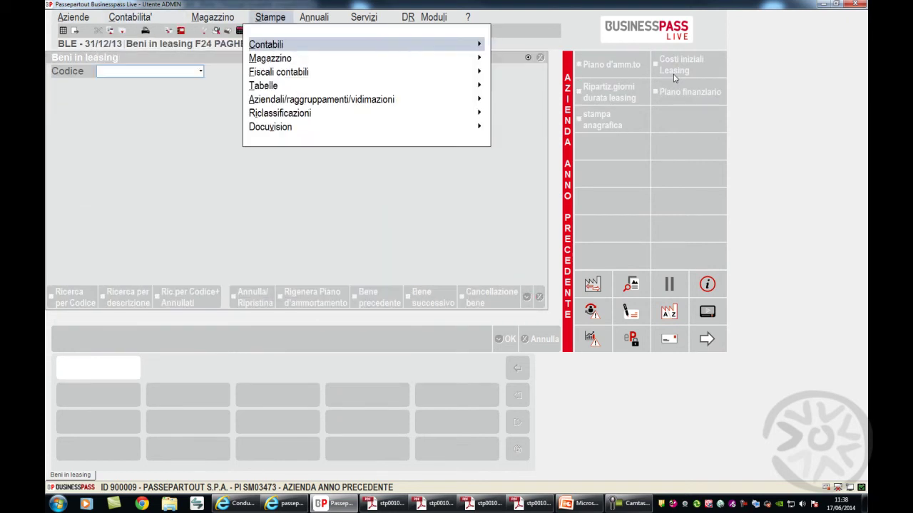
{"action": "key", "text": "Right"}
{"action": "key", "text": "Down"}
{"action": "key", "text": "Down"}
{"action": "key", "text": "Down"}
{"action": "key", "text": "Right"}
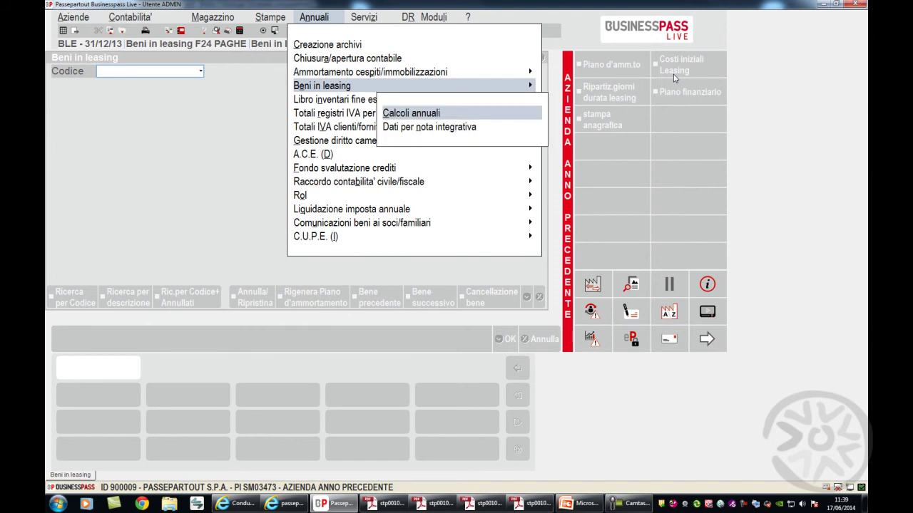
{"action": "key", "text": "Return"}
{"action": "key", "text": "Down"}
{"action": "key", "text": "Down"}
{"action": "key", "text": "Down"}
{"action": "key", "text": "Down"}
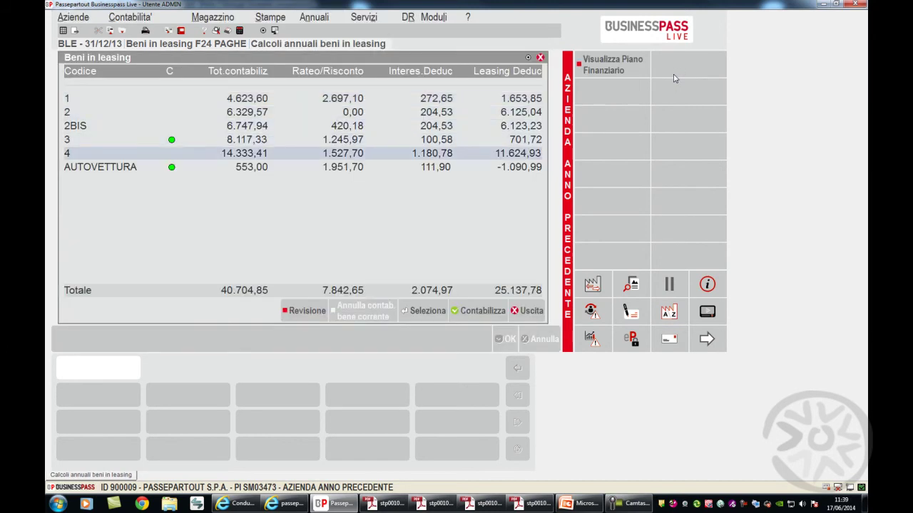
{"action": "key", "text": "Return"}
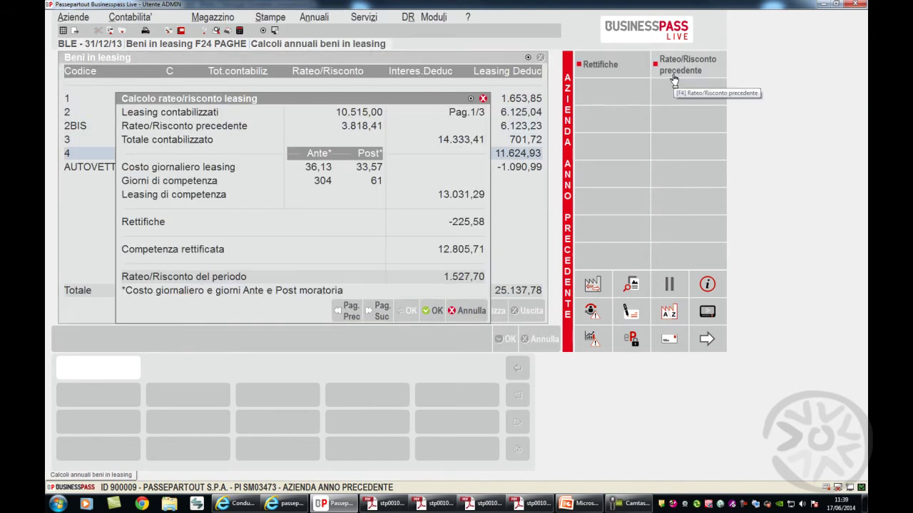